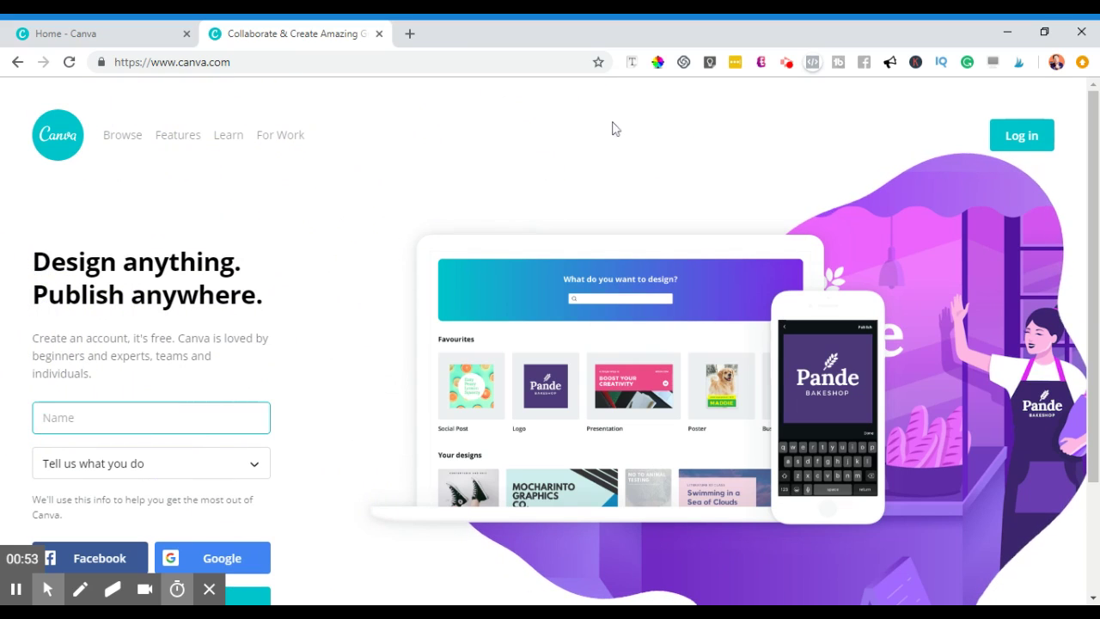
- Close the Collaborate & Create sign-up tab with Ctrl+W to return to the Canva Home tab
scroll(356, 398, down, 2)
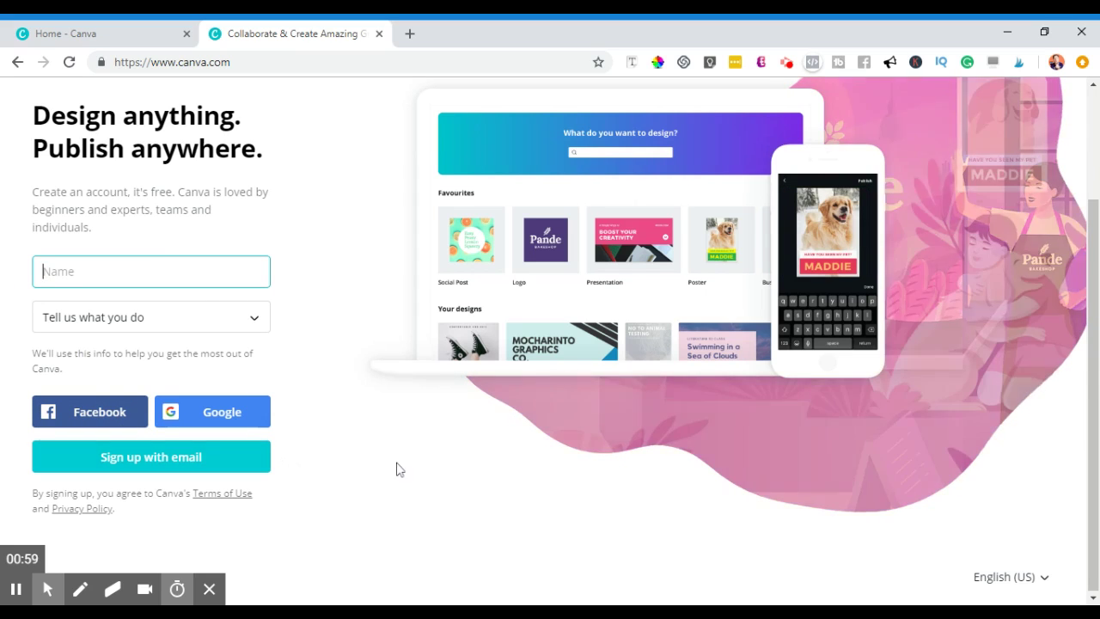
scroll(440, 469, up, 2)
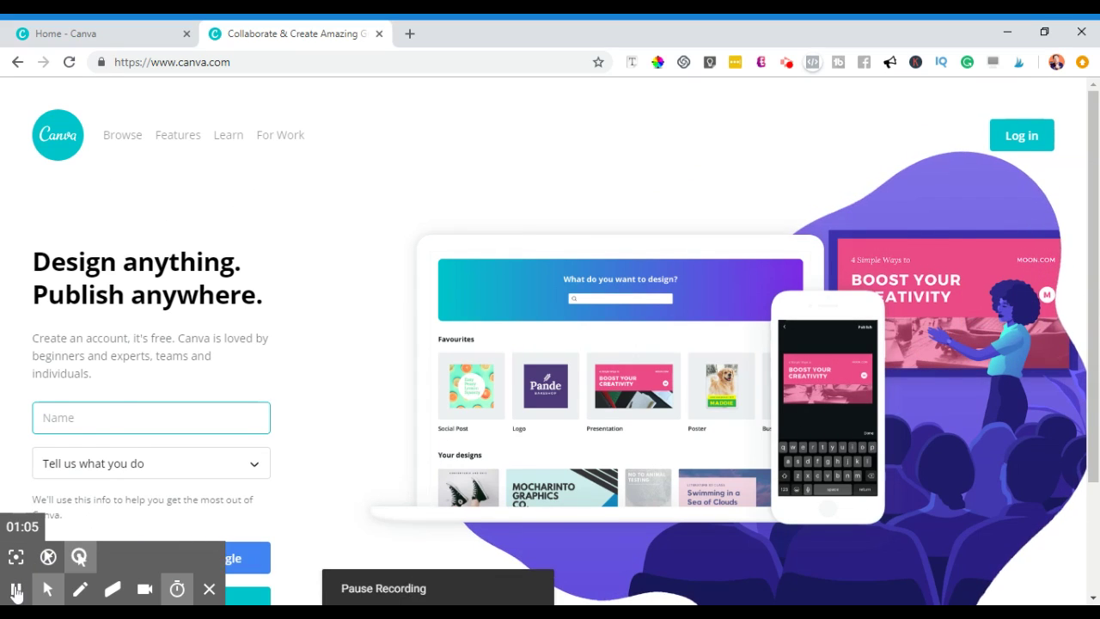
key(ctrl+w)
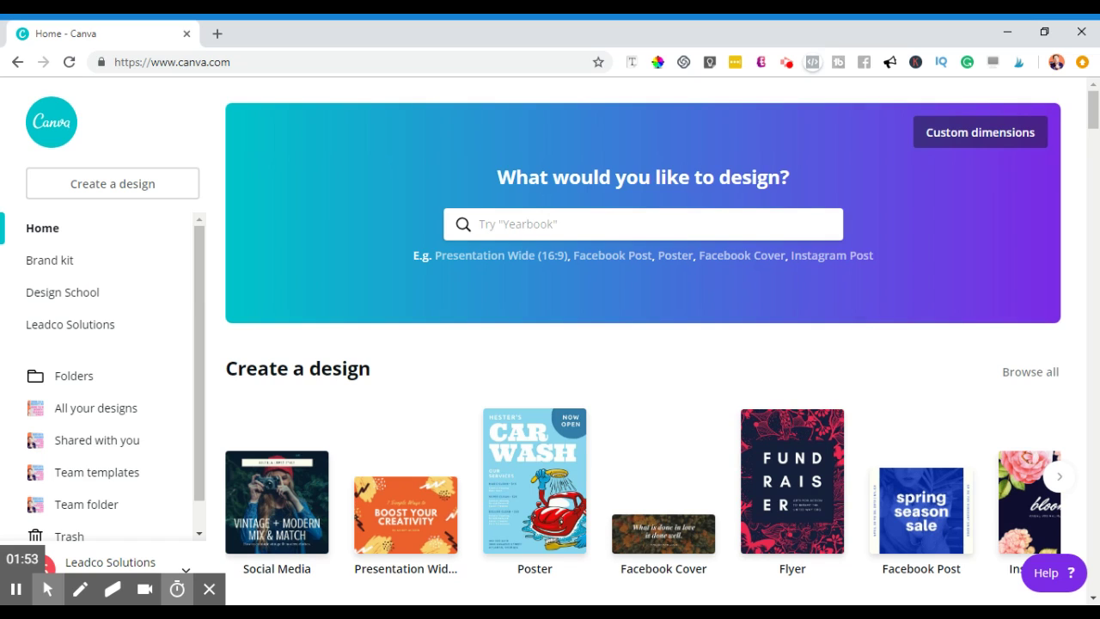
scroll(284, 255, down, 2)
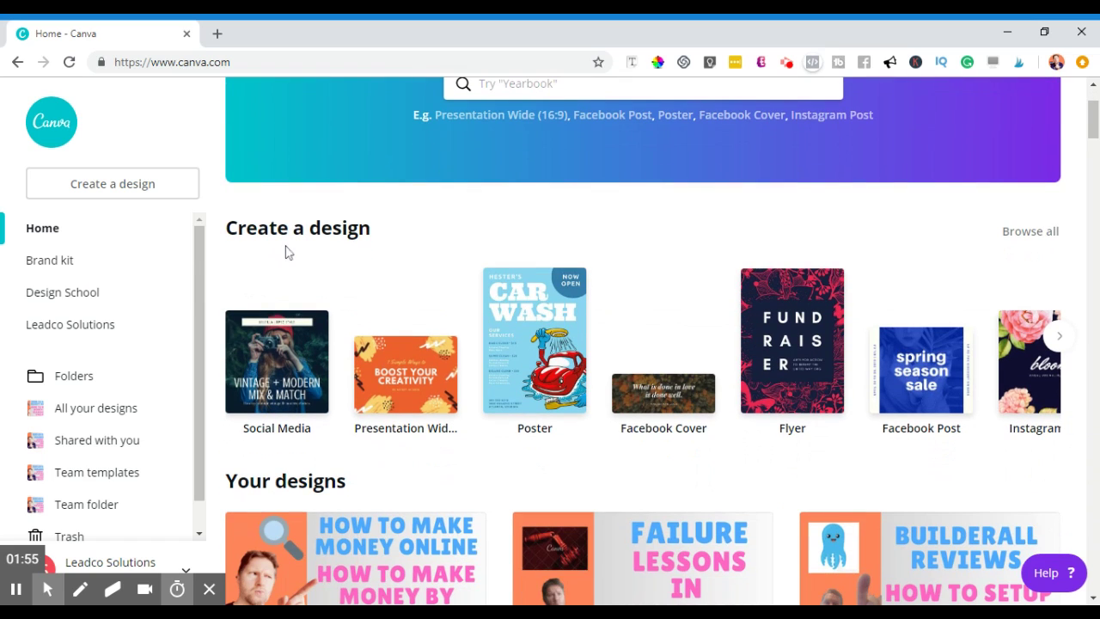
scroll(334, 249, down, 2)
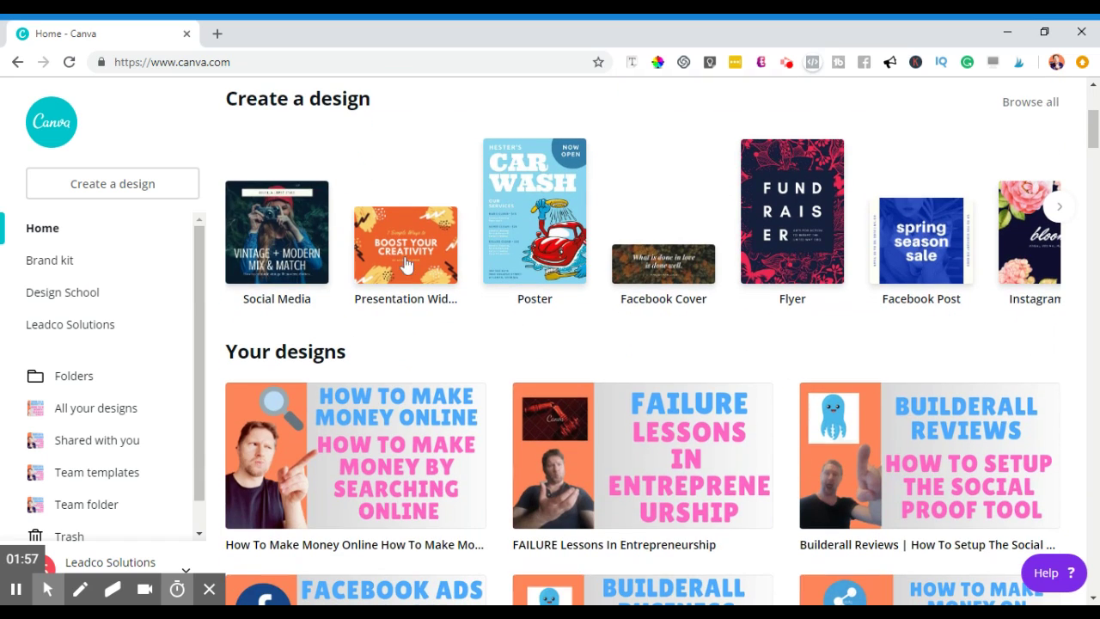
scroll(506, 413, down, 2)
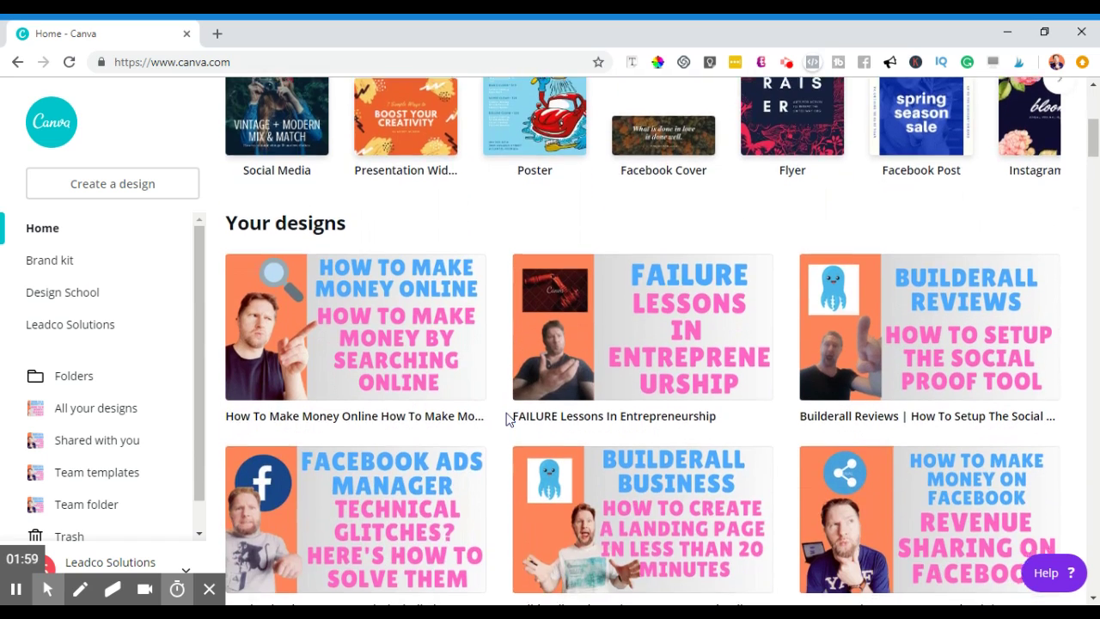
scroll(506, 418, down, 7)
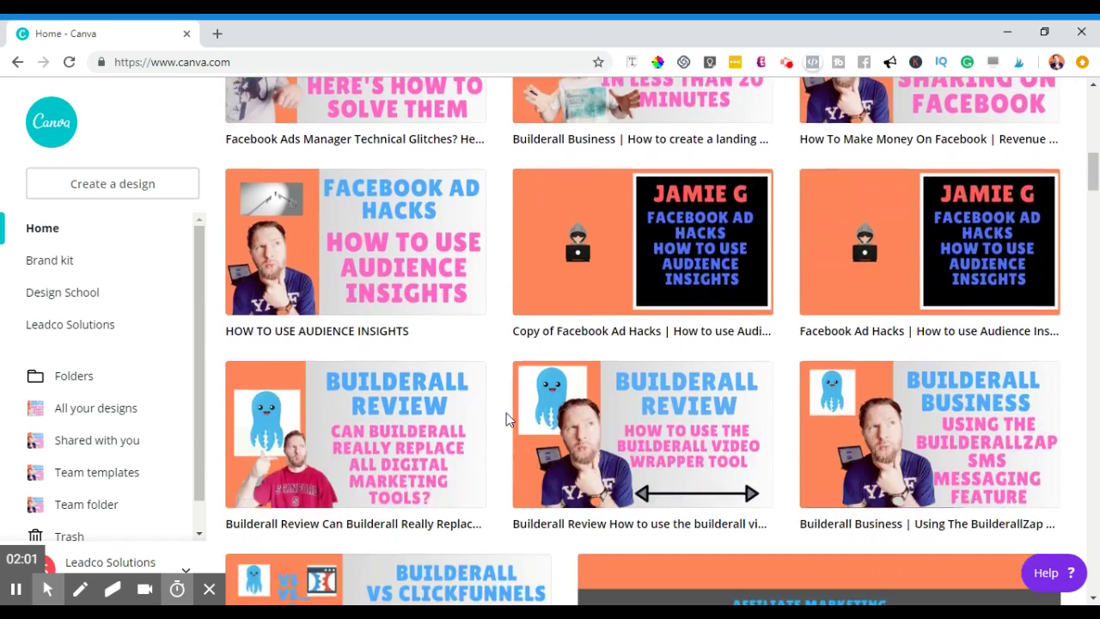
scroll(506, 413, down, 5)
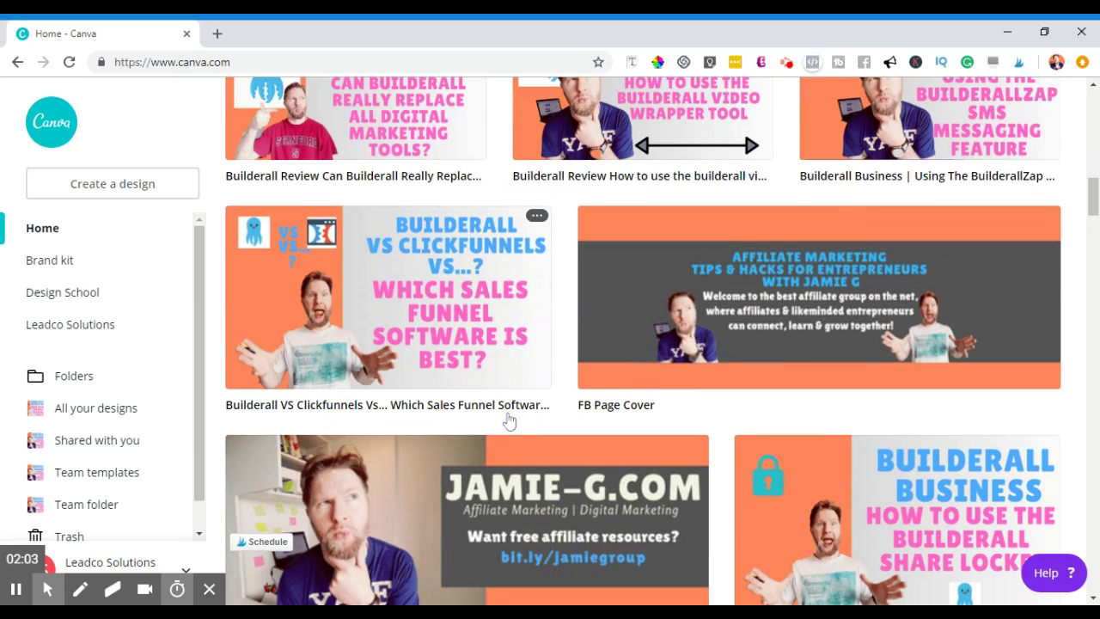
scroll(726, 537, down, 1)
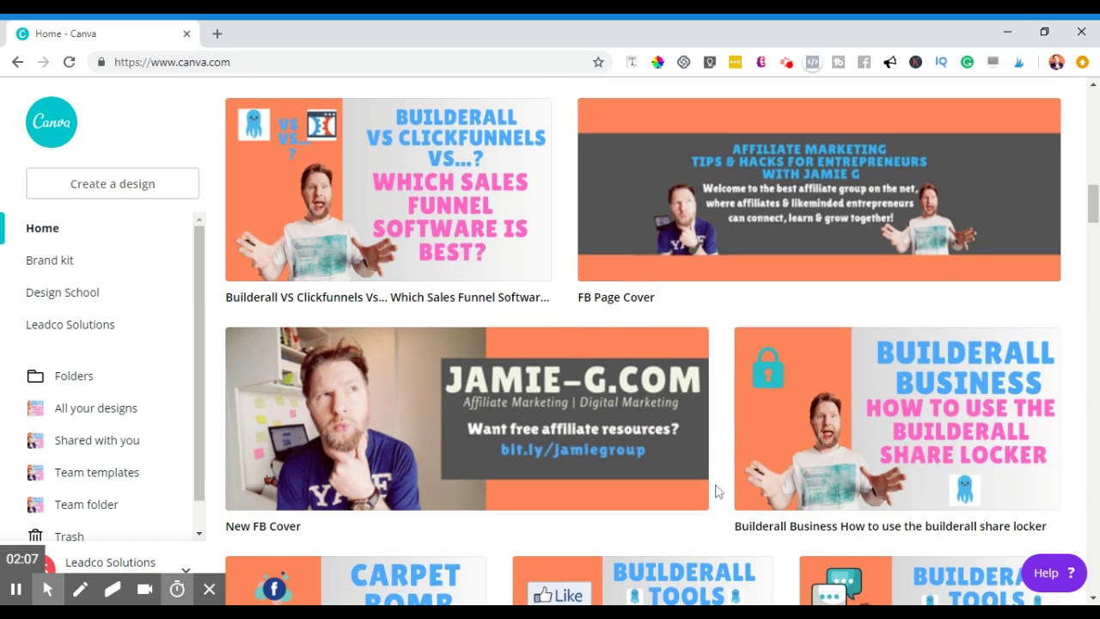
scroll(718, 491, down, 2)
scroll(718, 491, down, 2)
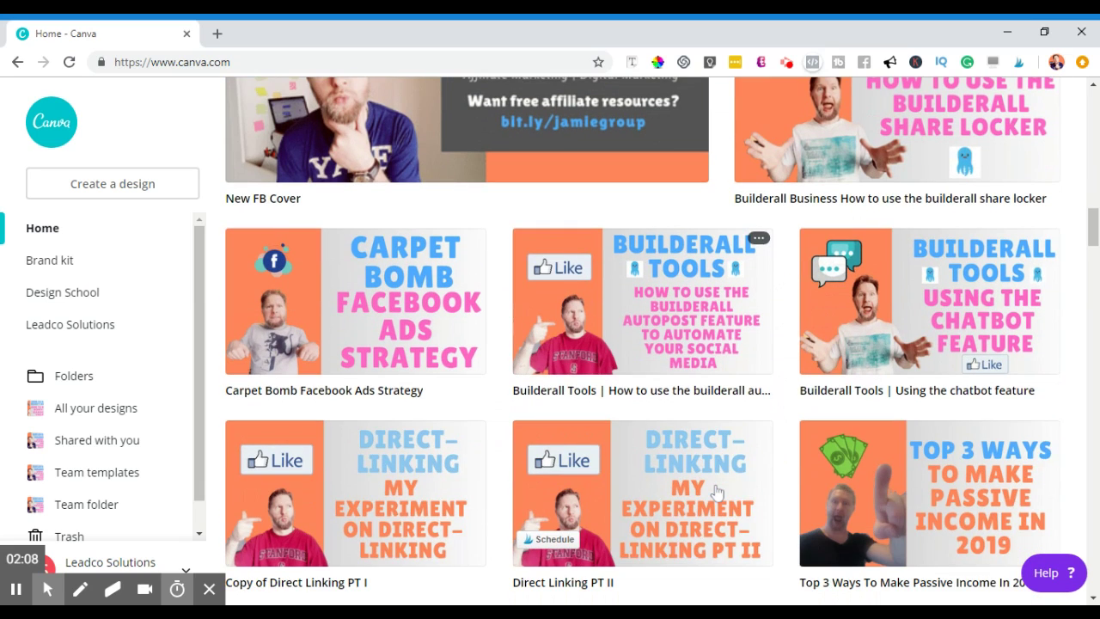
scroll(789, 310, down, 5)
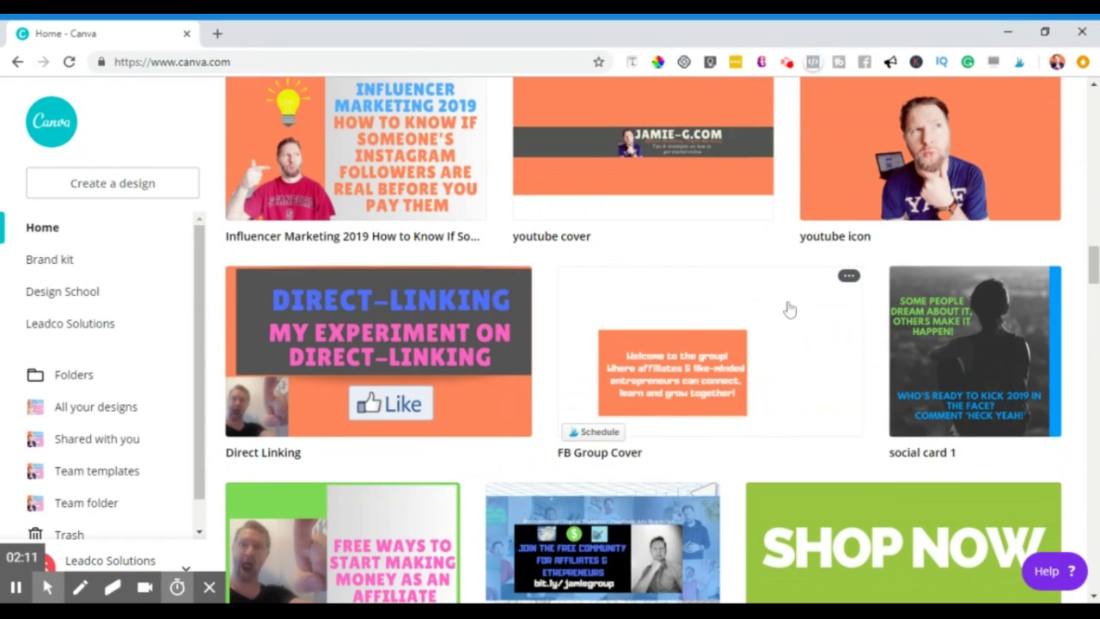
scroll(792, 333, down, 1)
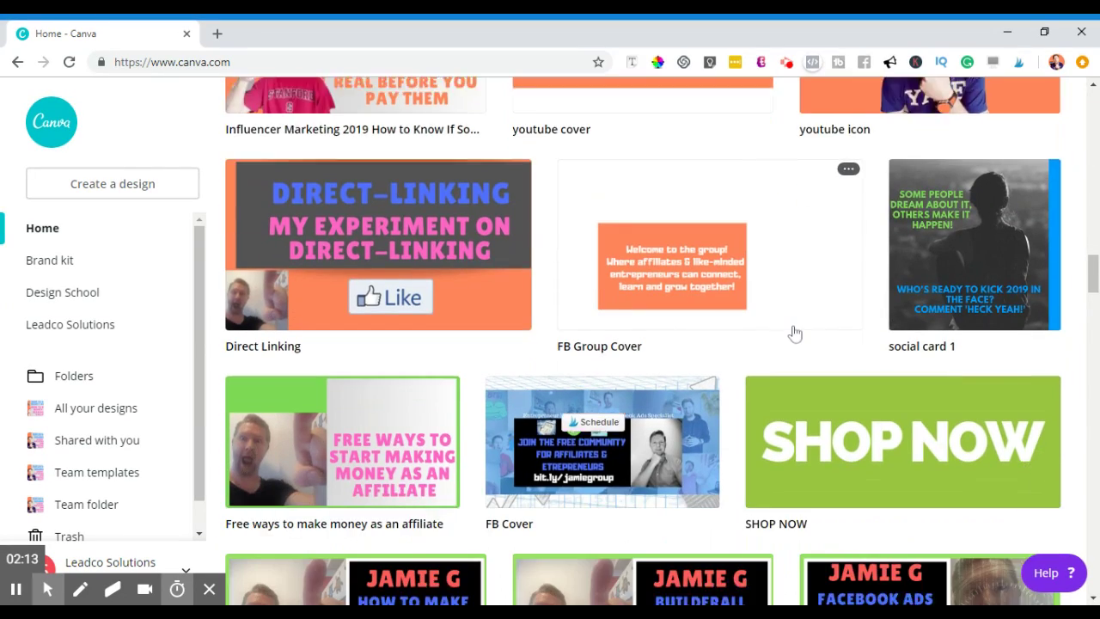
scroll(794, 333, down, 2)
scroll(795, 333, down, 4)
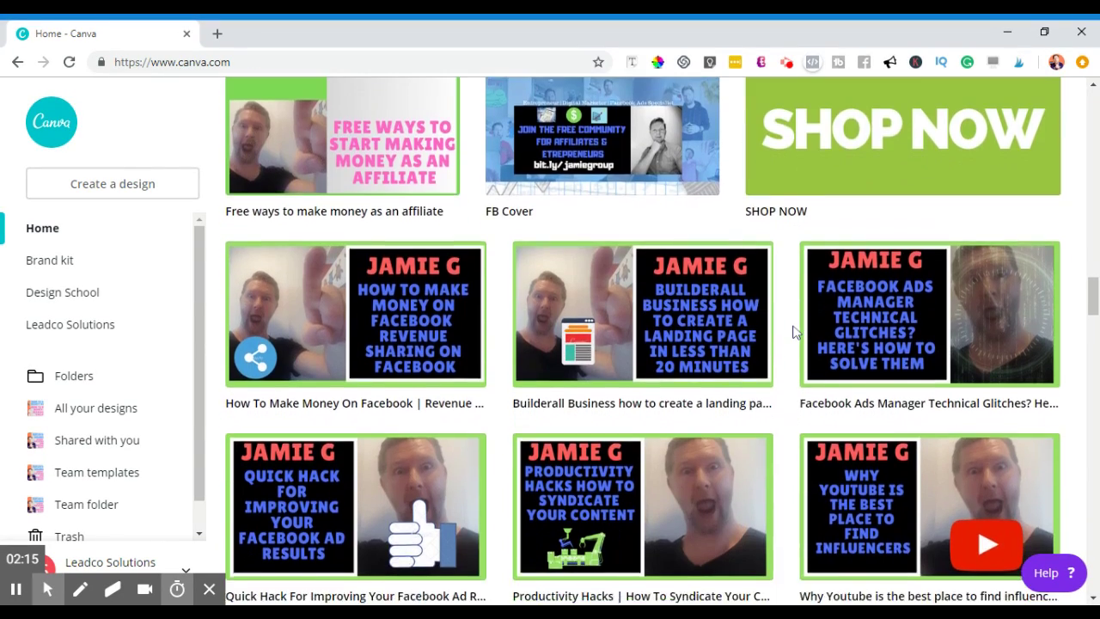
scroll(794, 334, down, 5)
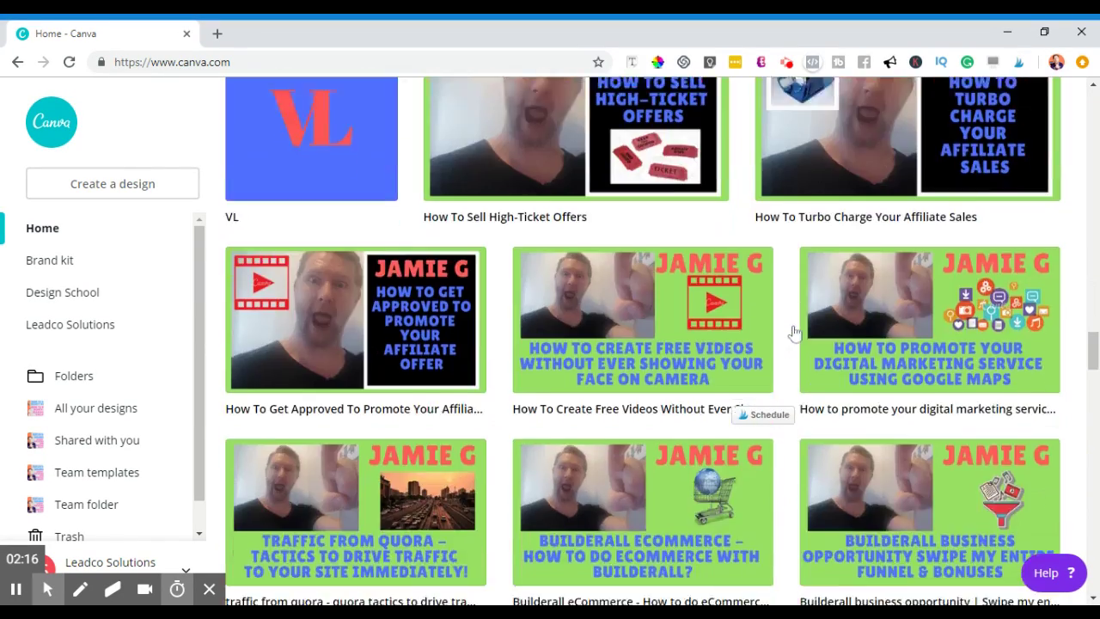
scroll(795, 333, up, 7)
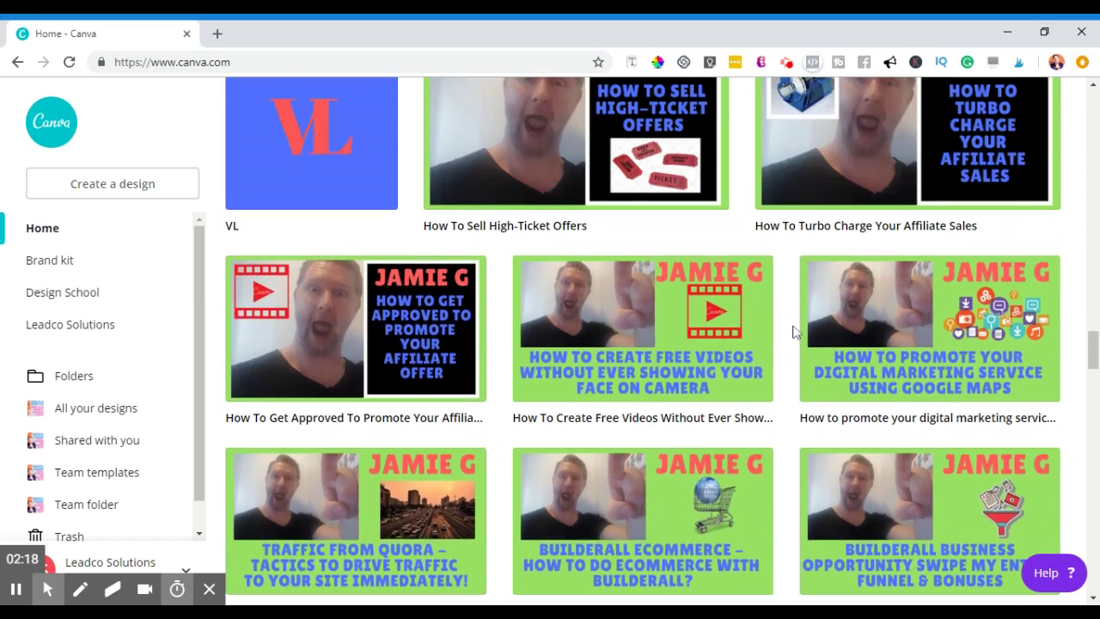
scroll(794, 333, up, 2)
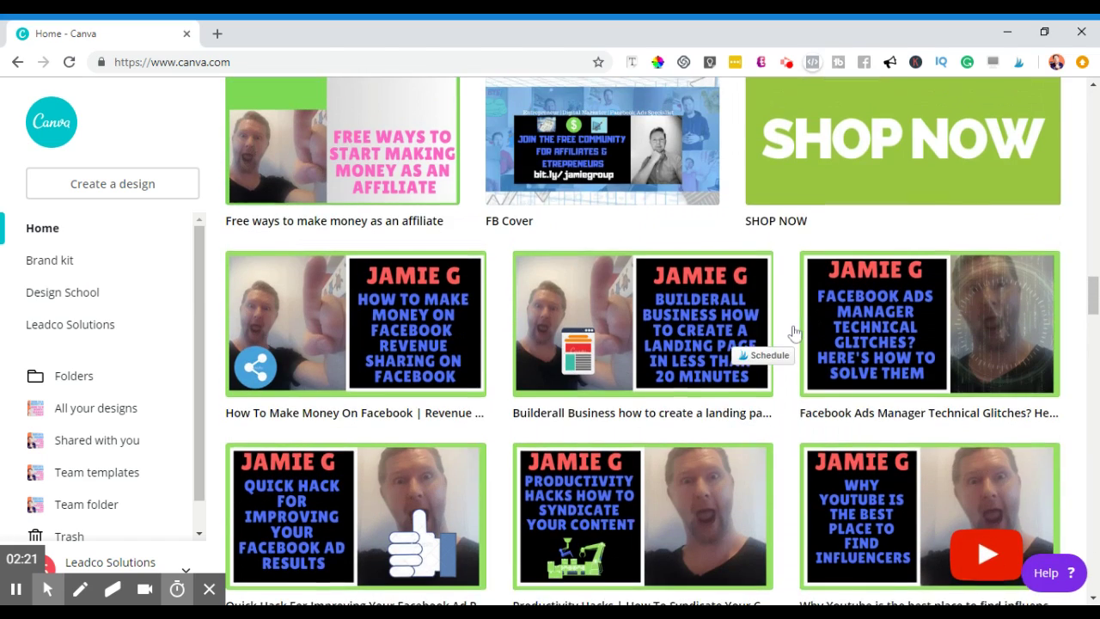
scroll(792, 346, up, 7)
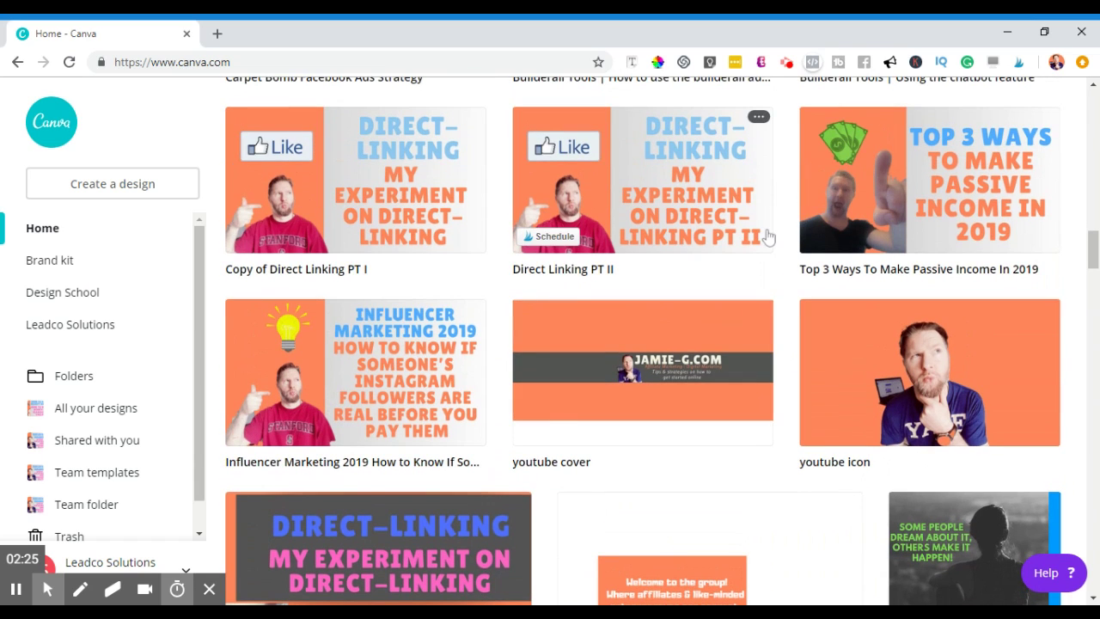
scroll(797, 479, down, 15)
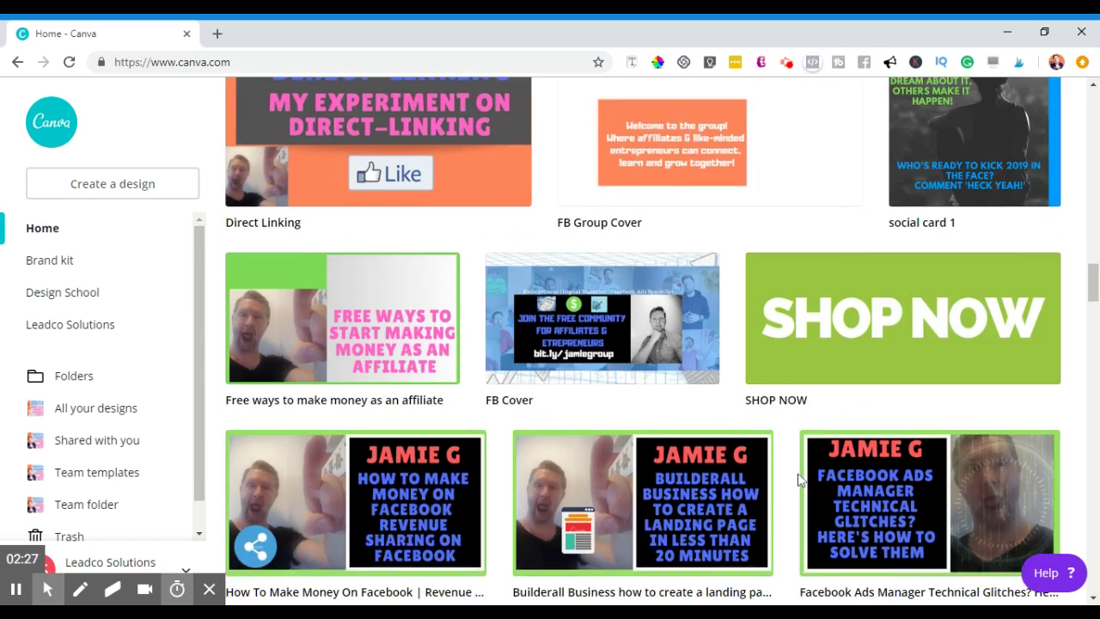
scroll(798, 479, down, 10)
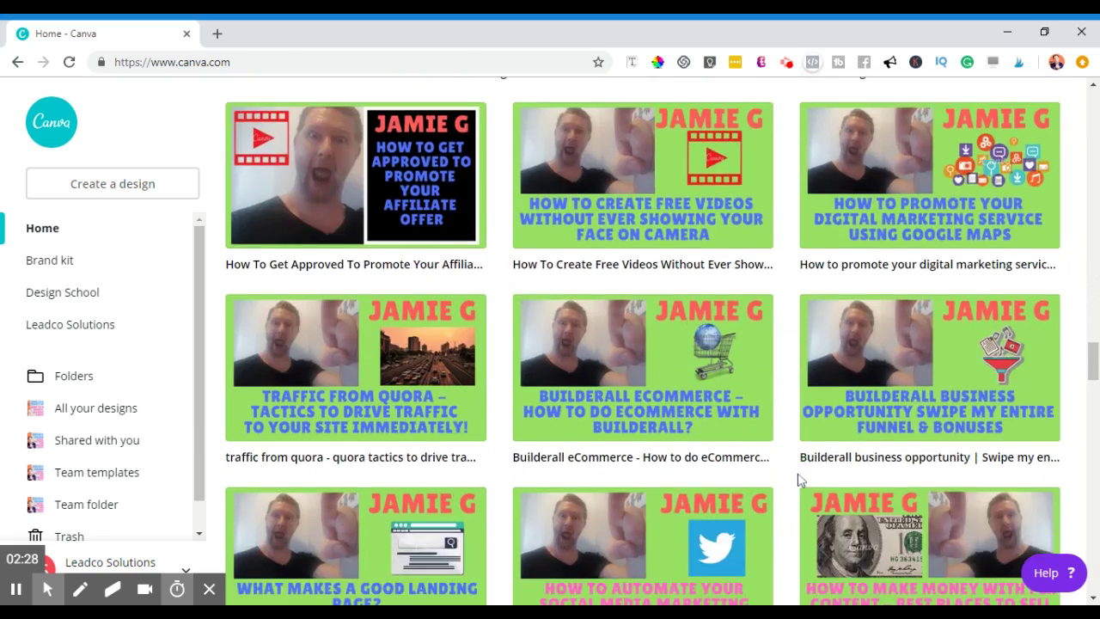
scroll(798, 480, down, 7)
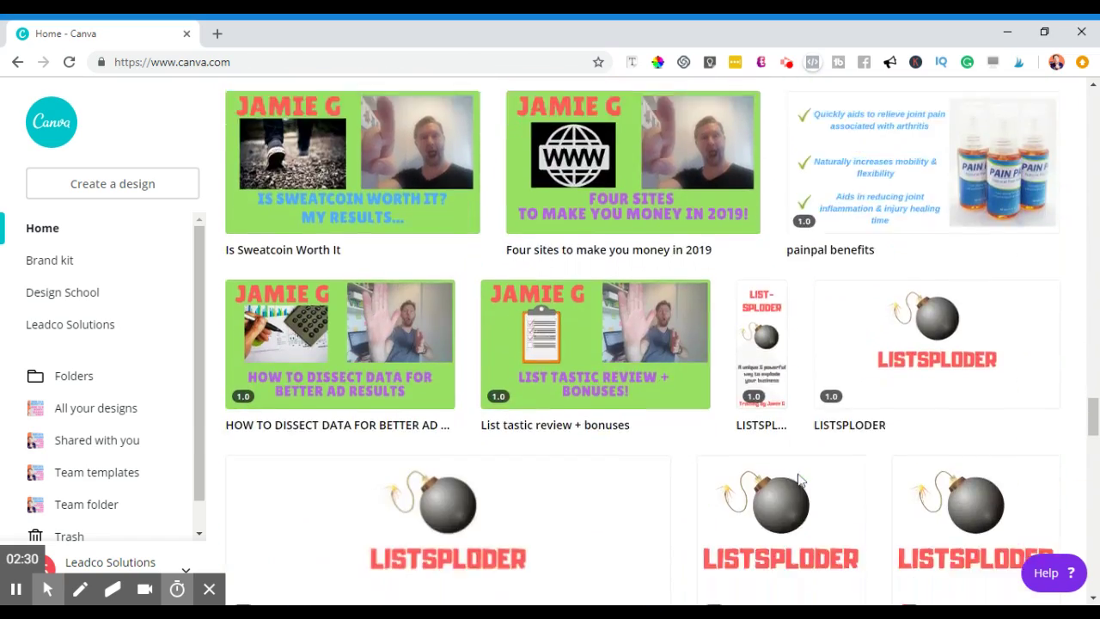
scroll(797, 473, up, 10)
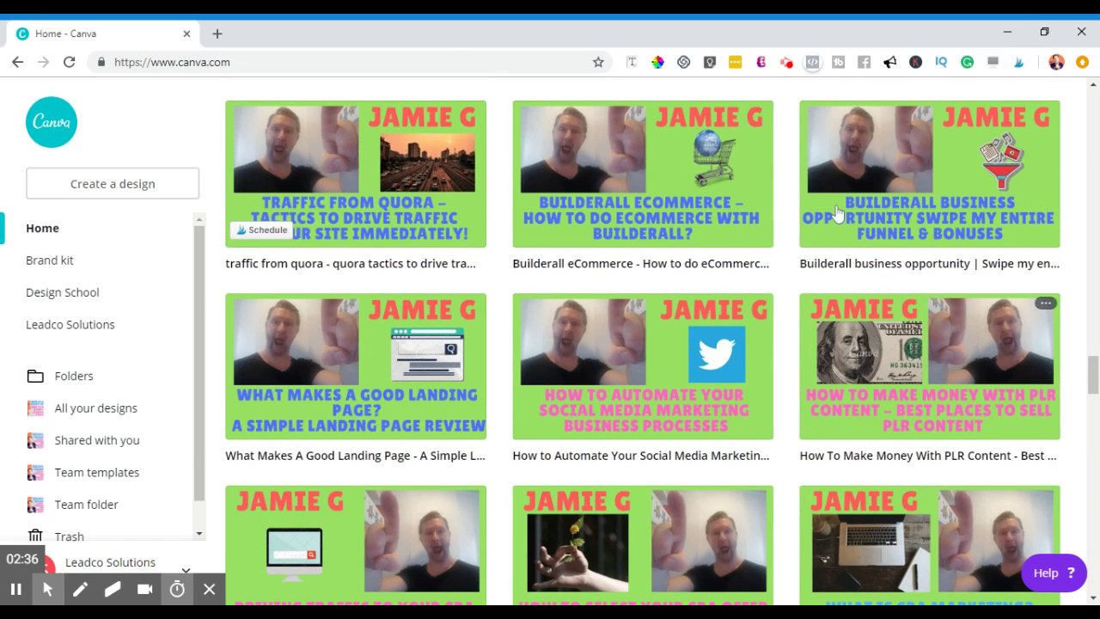
scroll(799, 249, up, 6)
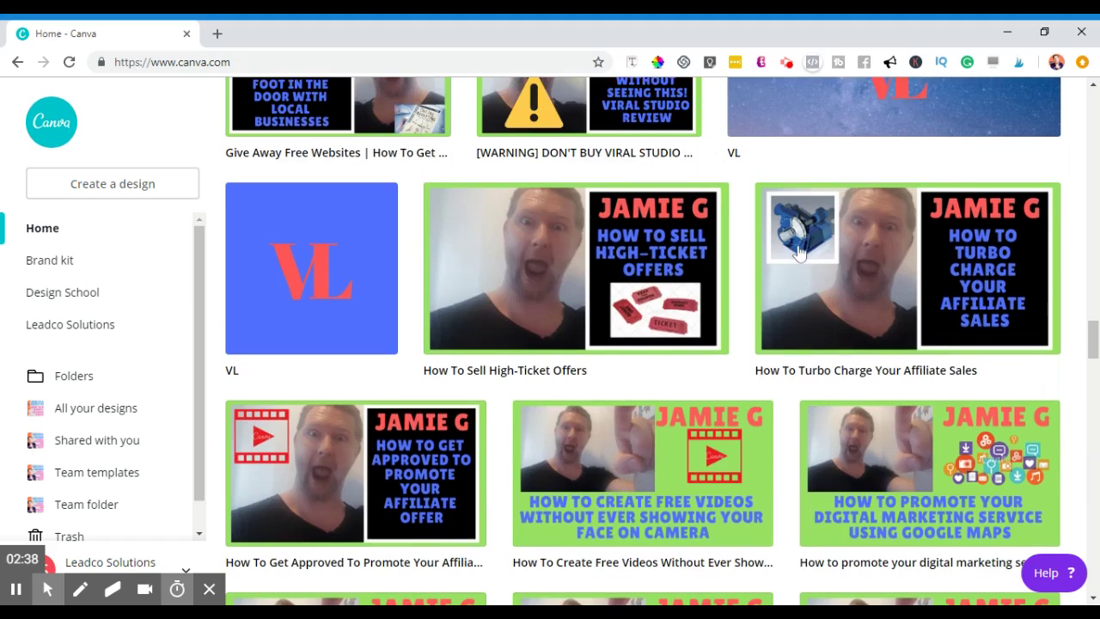
scroll(798, 249, up, 10)
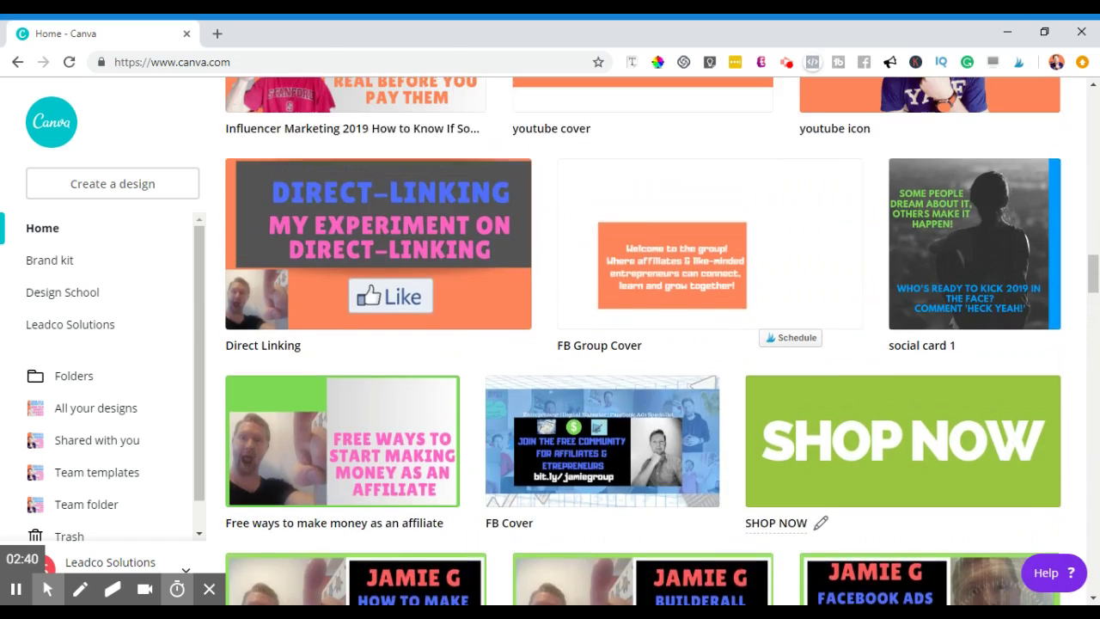
scroll(713, 257, up, 5)
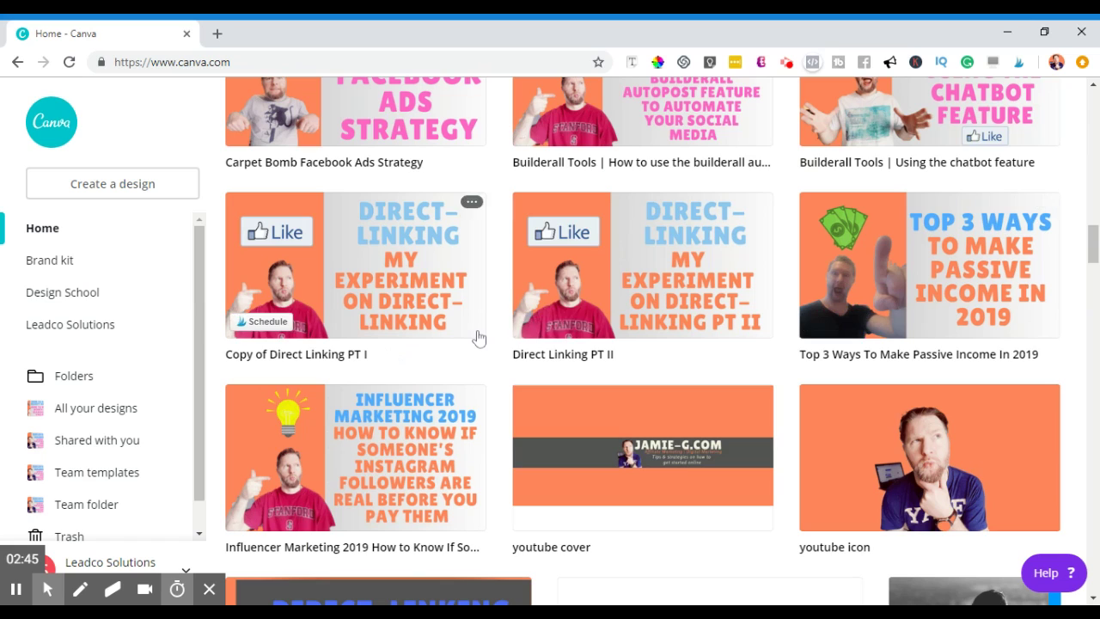
scroll(479, 337, up, 6)
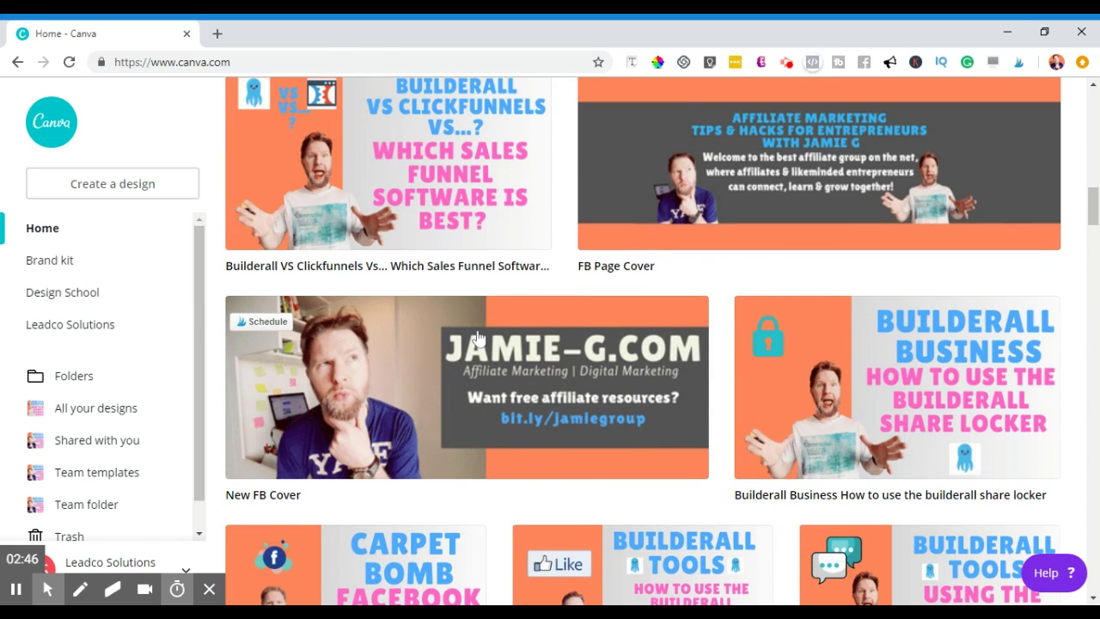
scroll(479, 338, up, 8)
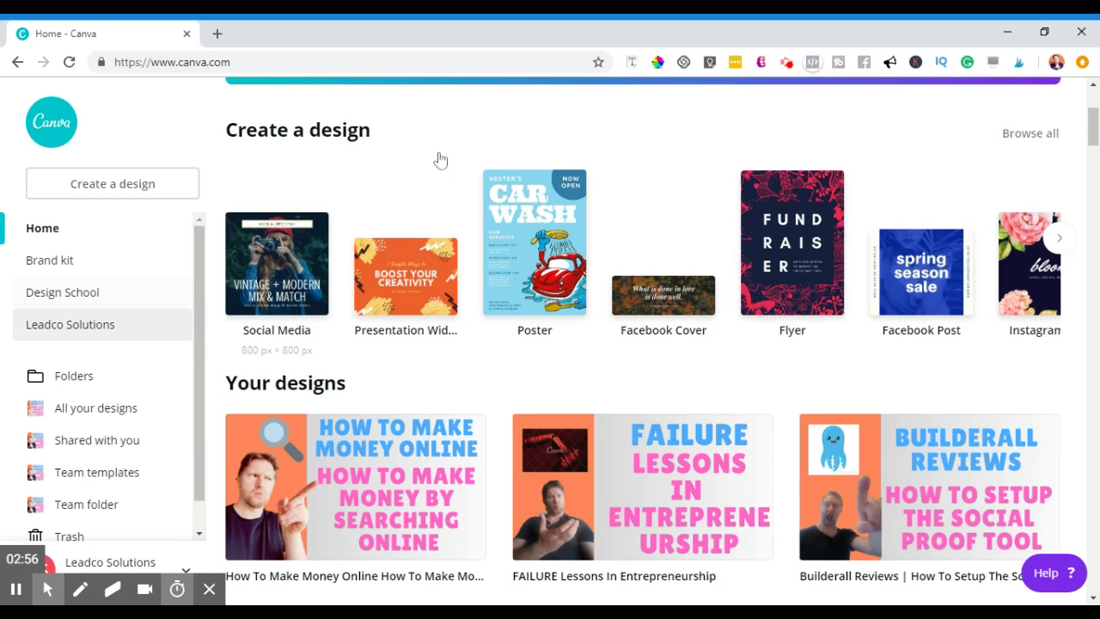
scroll(438, 158, up, 3)
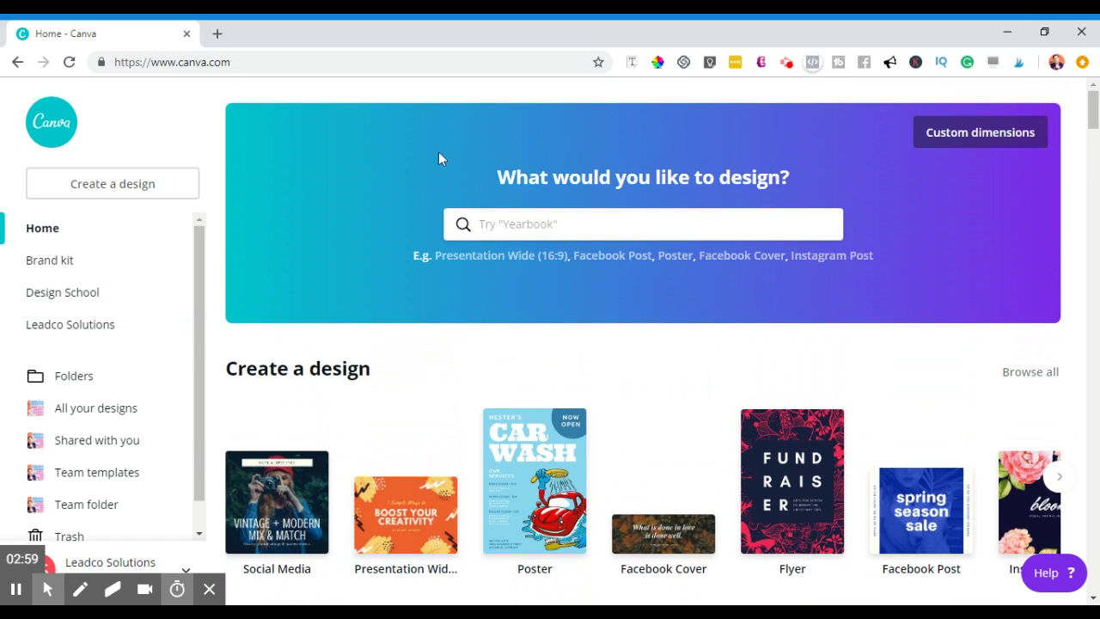
- Show suggested design types like Presentation Wide (16:9), Facebook Post and Poster
scroll(137, 400, down, 1)
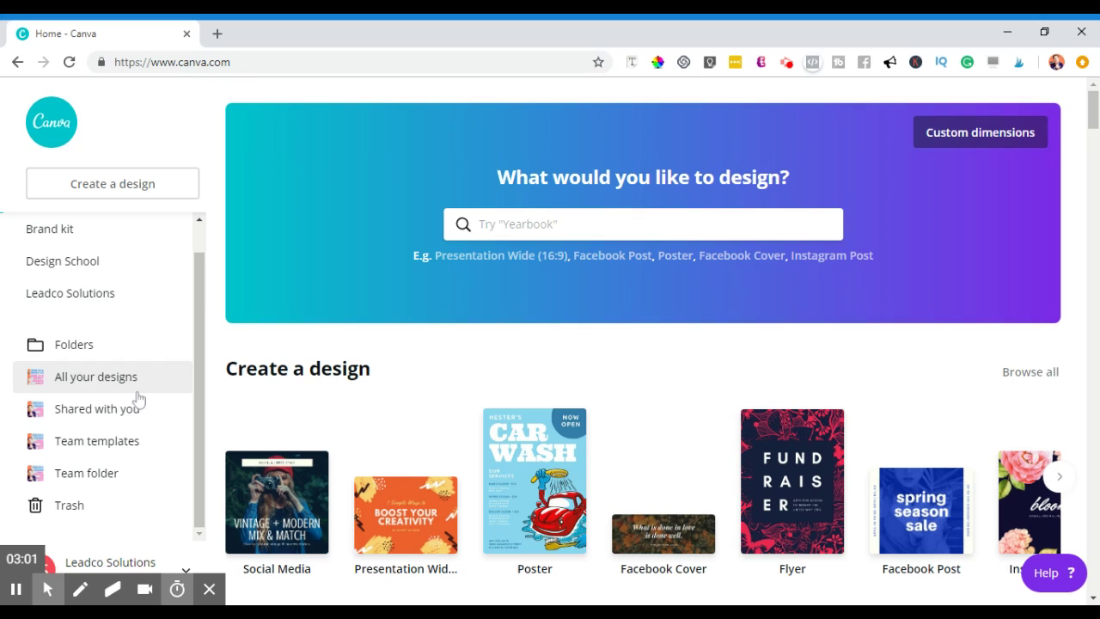
scroll(134, 400, up, 1)
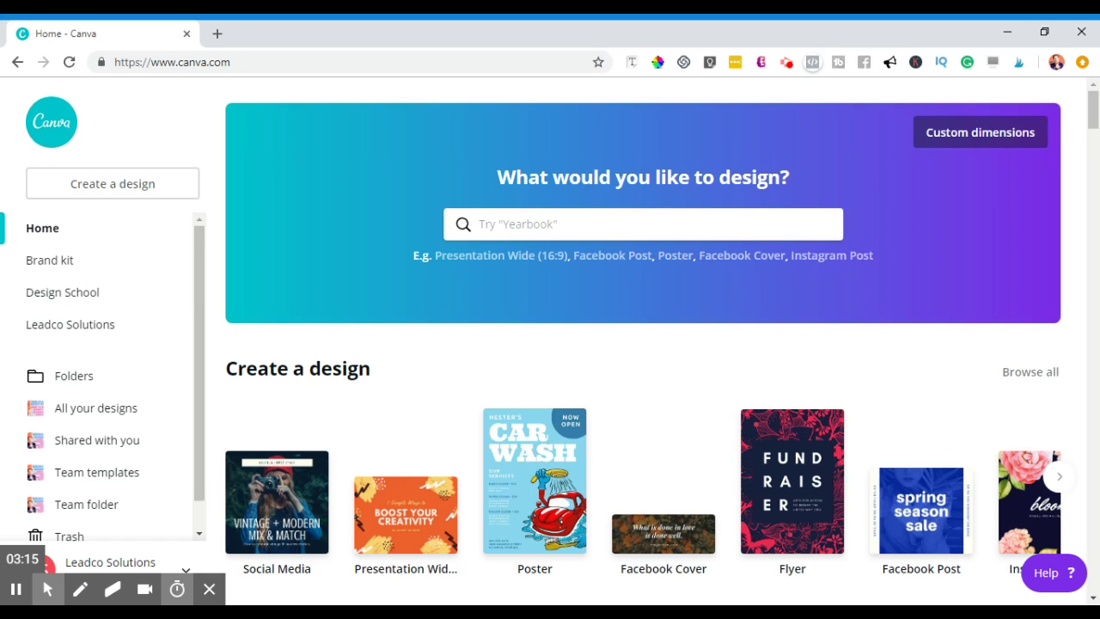
scroll(376, 195, down, 2)
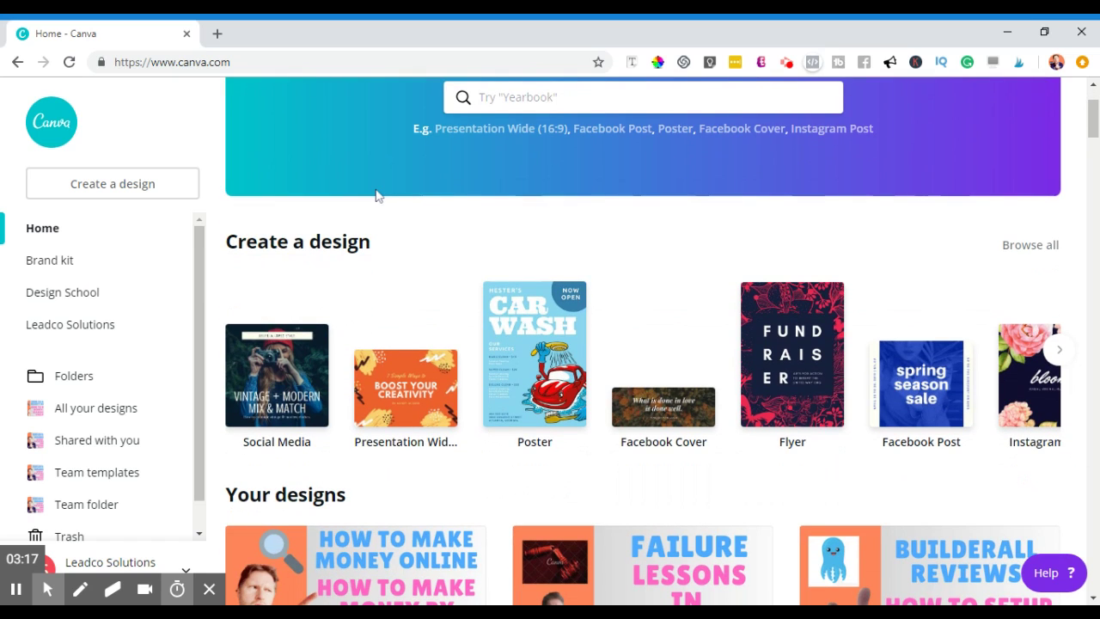
scroll(376, 195, down, 1)
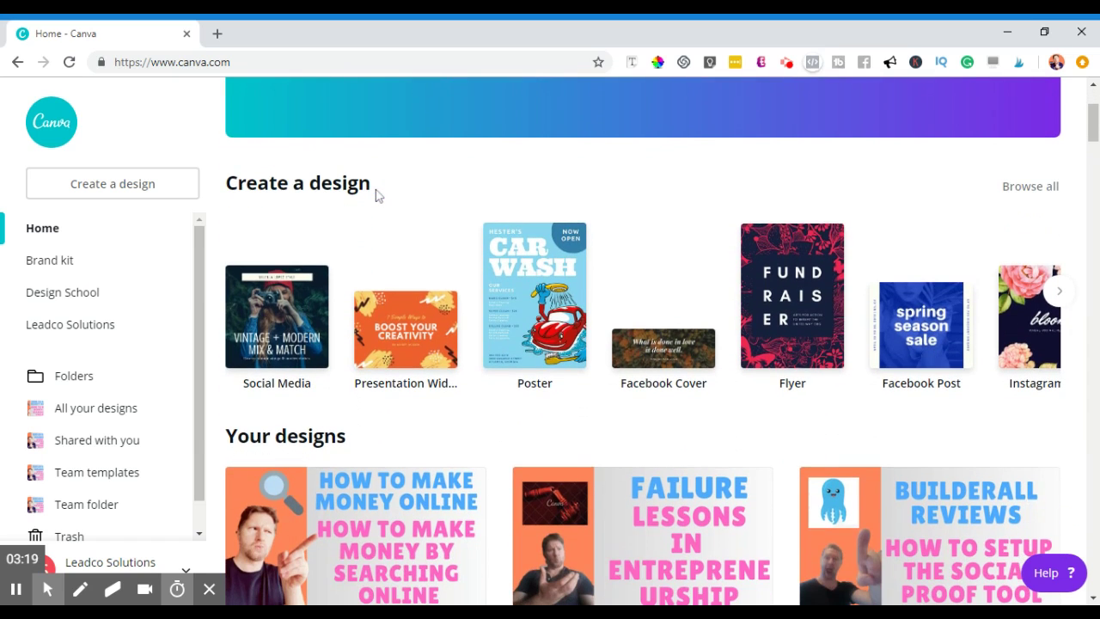
scroll(375, 195, down, 1)
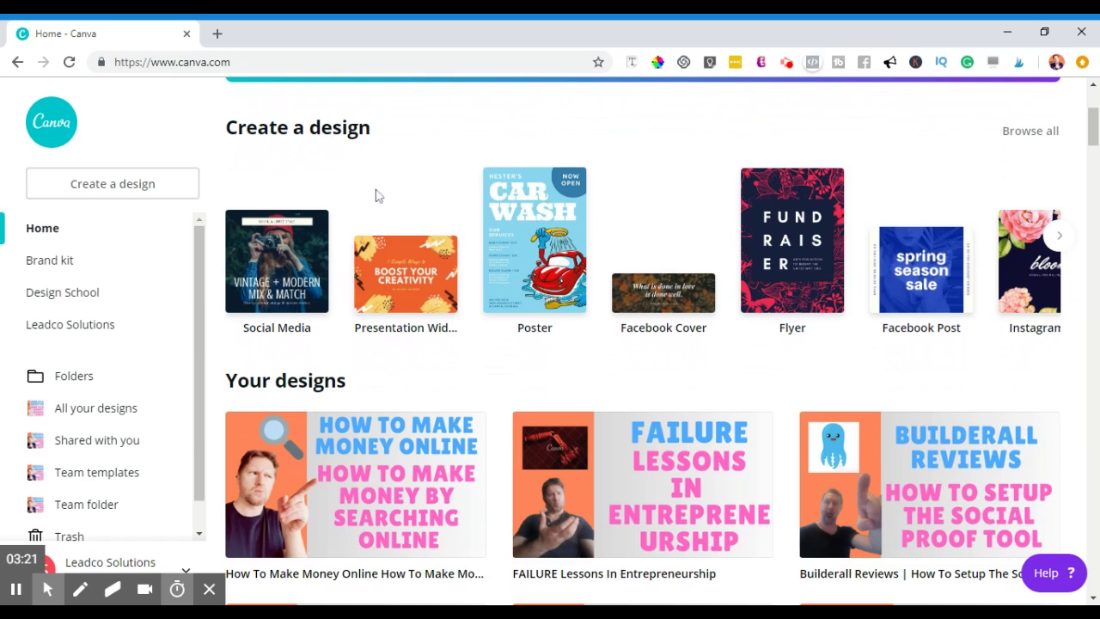
scroll(376, 195, up, 2)
scroll(376, 195, up, 3)
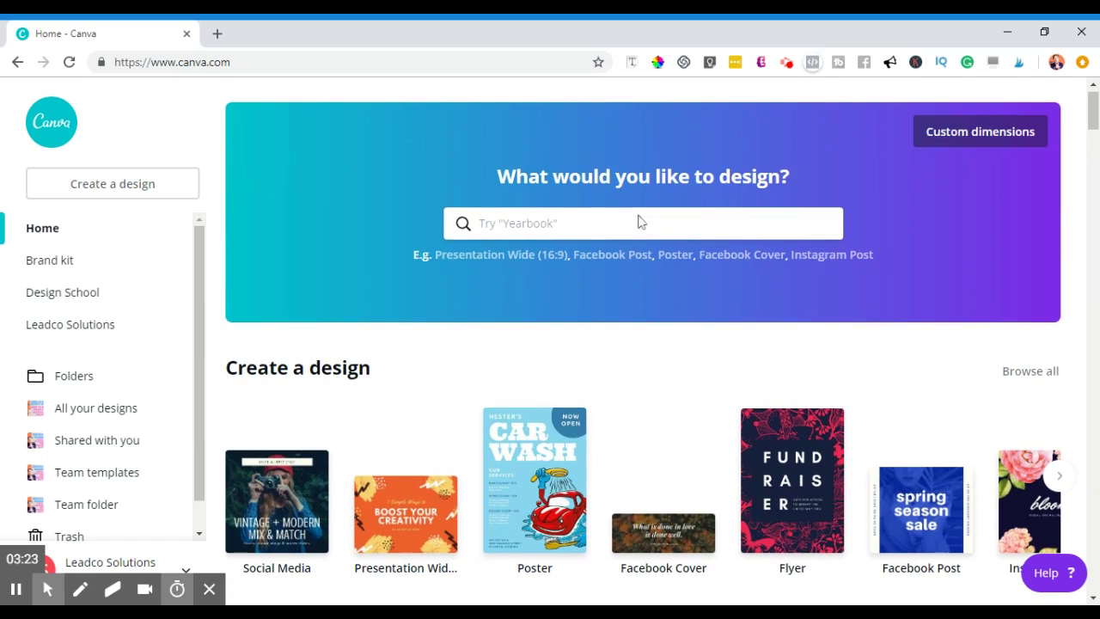
click(481, 225)
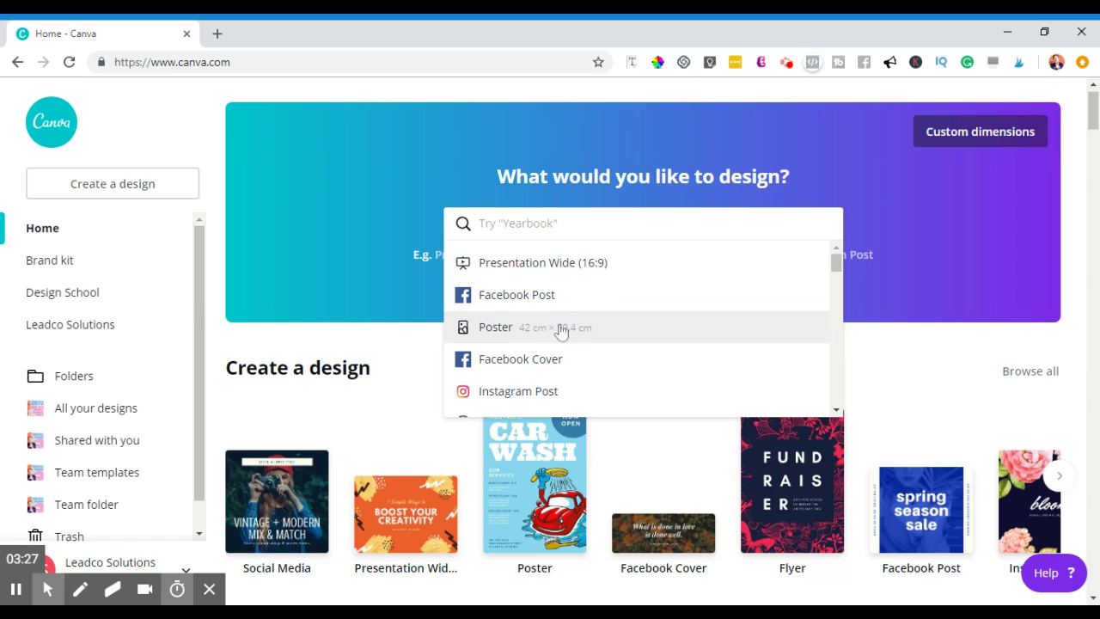
- Scroll the design-type suggestions down to Infographic, then return to the Canva home tab
scroll(650, 390, down, 3)
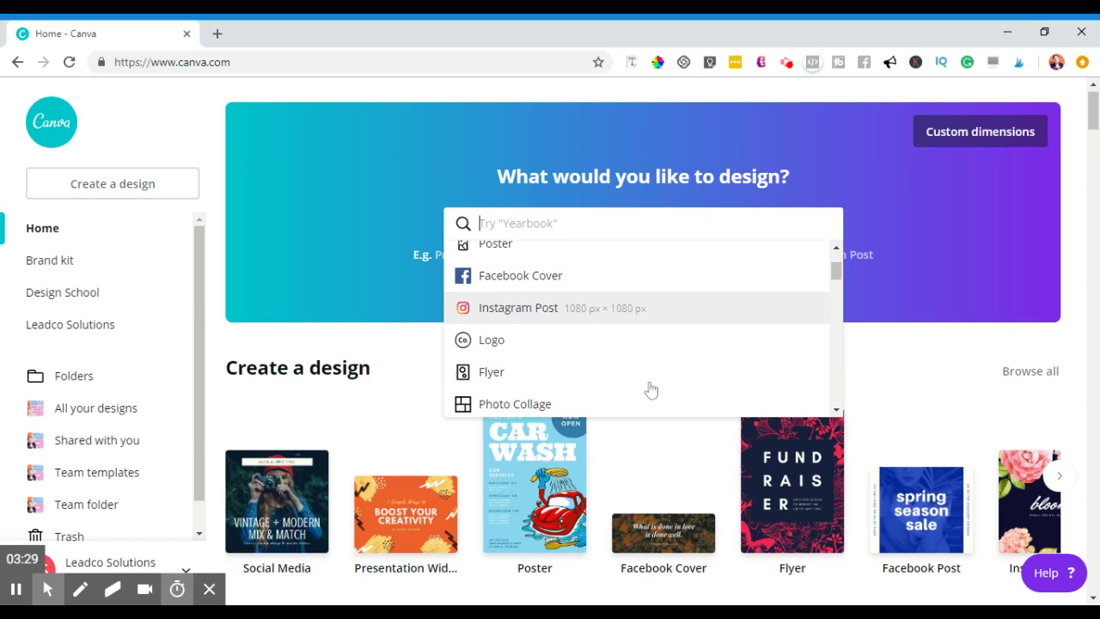
scroll(650, 390, down, 2)
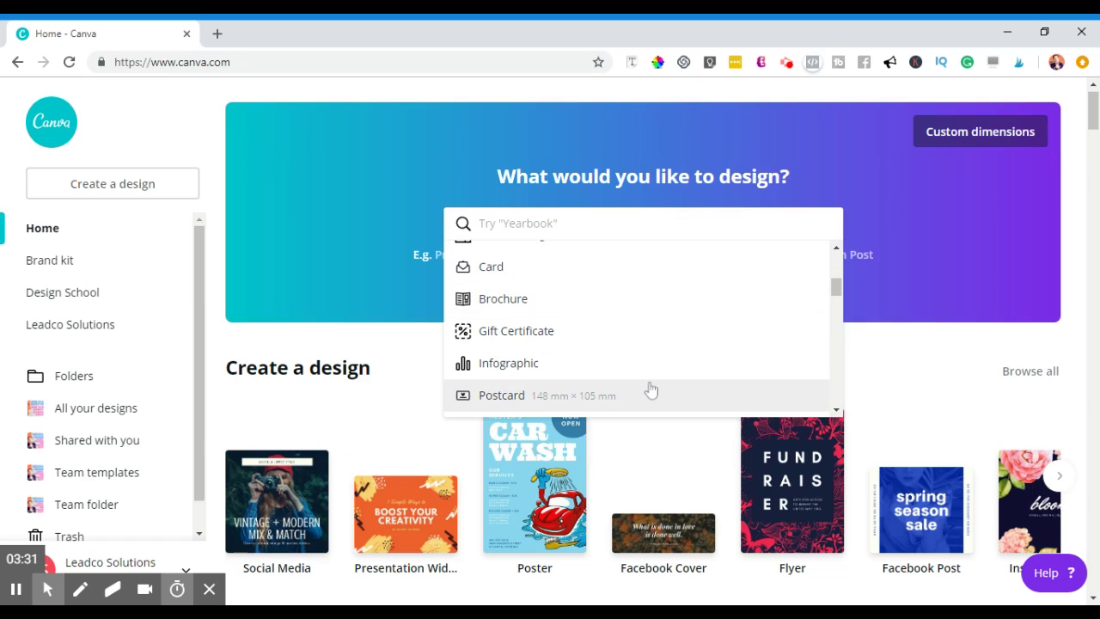
scroll(651, 390, down, 3)
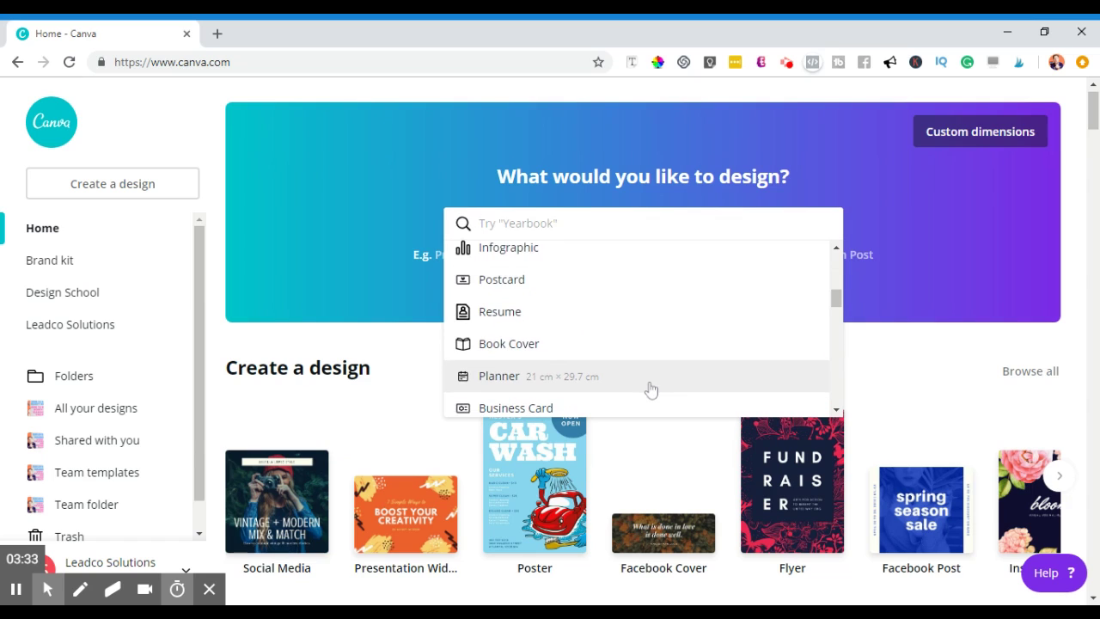
scroll(650, 390, down, 3)
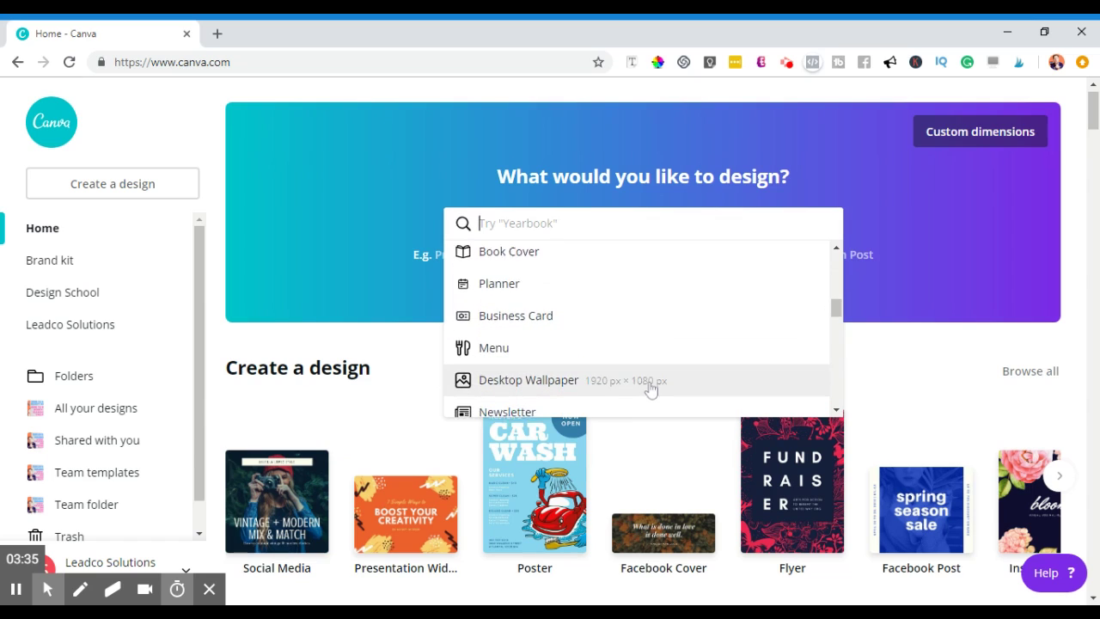
scroll(650, 390, down, 6)
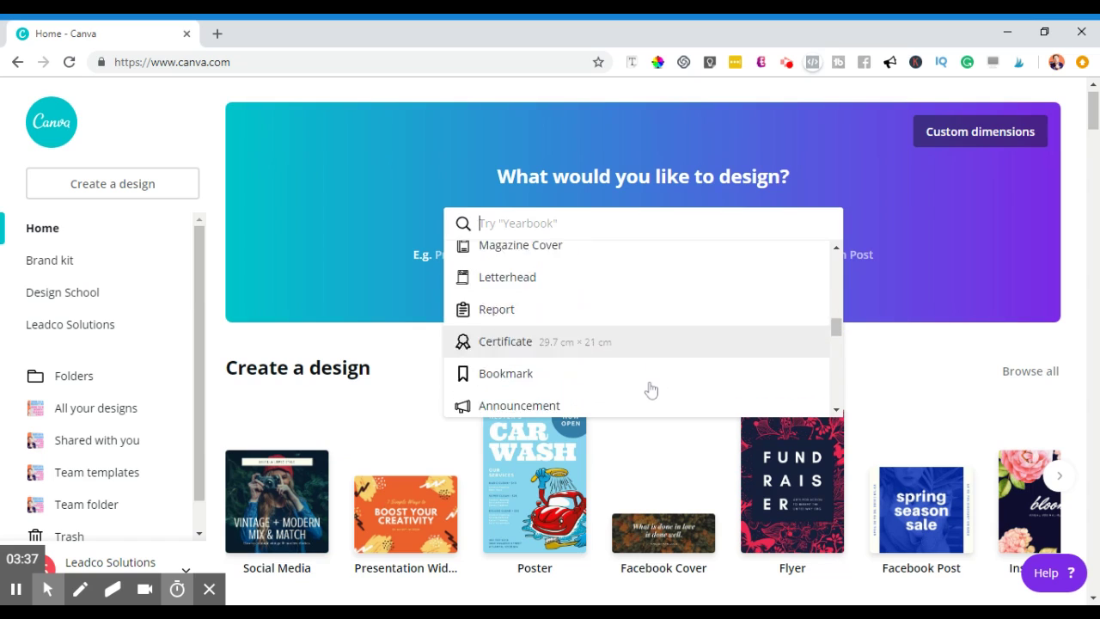
scroll(650, 390, down, 5)
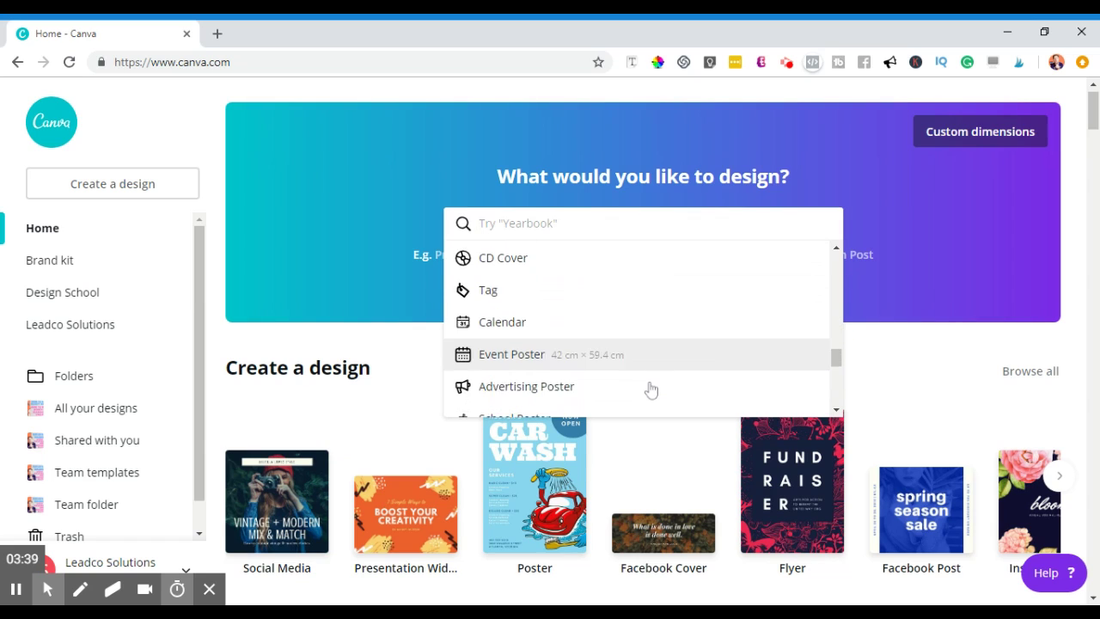
scroll(650, 390, down, 6)
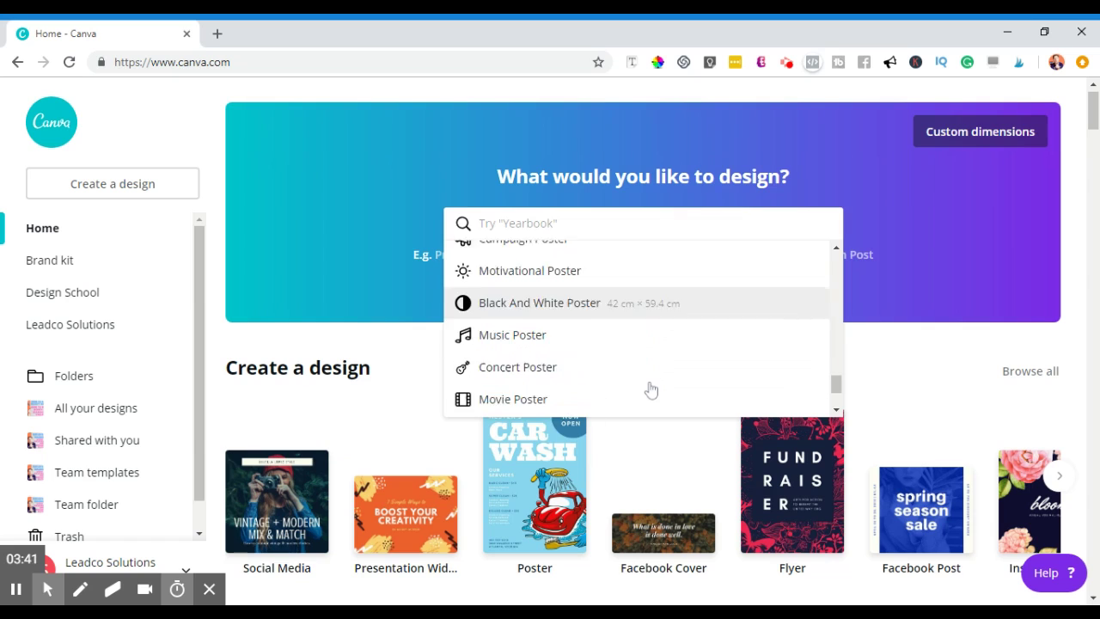
scroll(650, 390, down, 3)
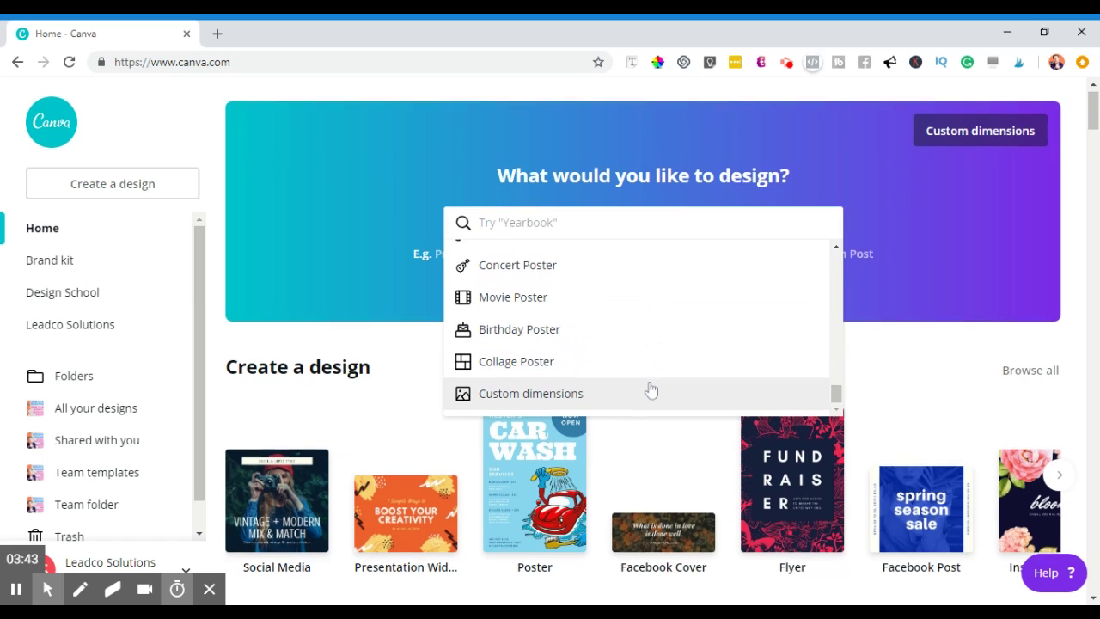
scroll(650, 390, down, 2)
scroll(651, 390, up, 2)
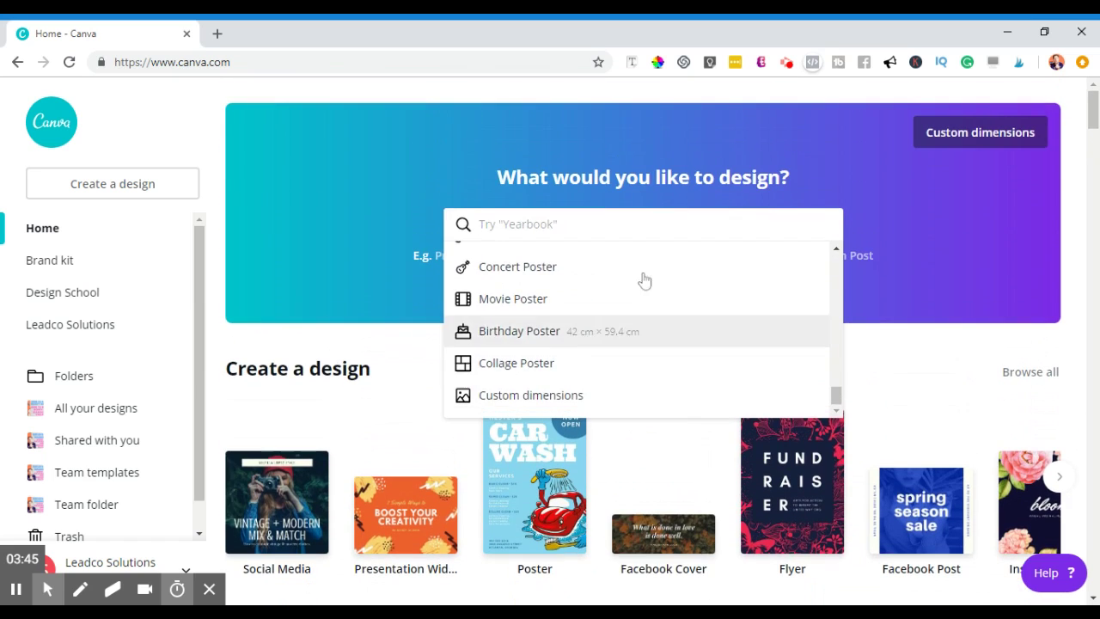
scroll(632, 331, up, 10)
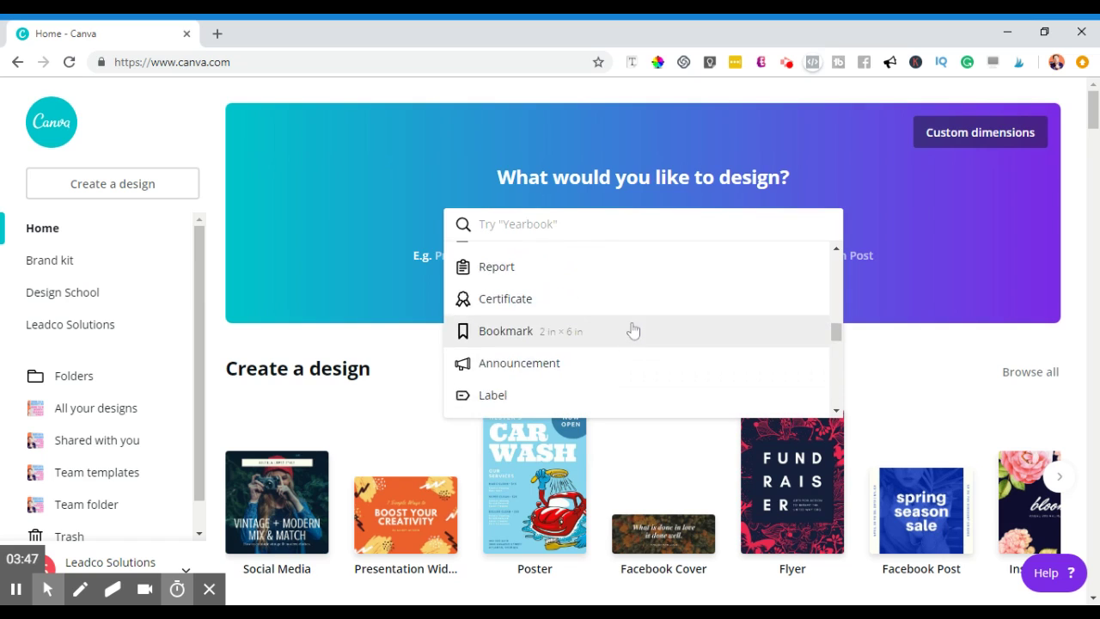
scroll(633, 331, up, 6)
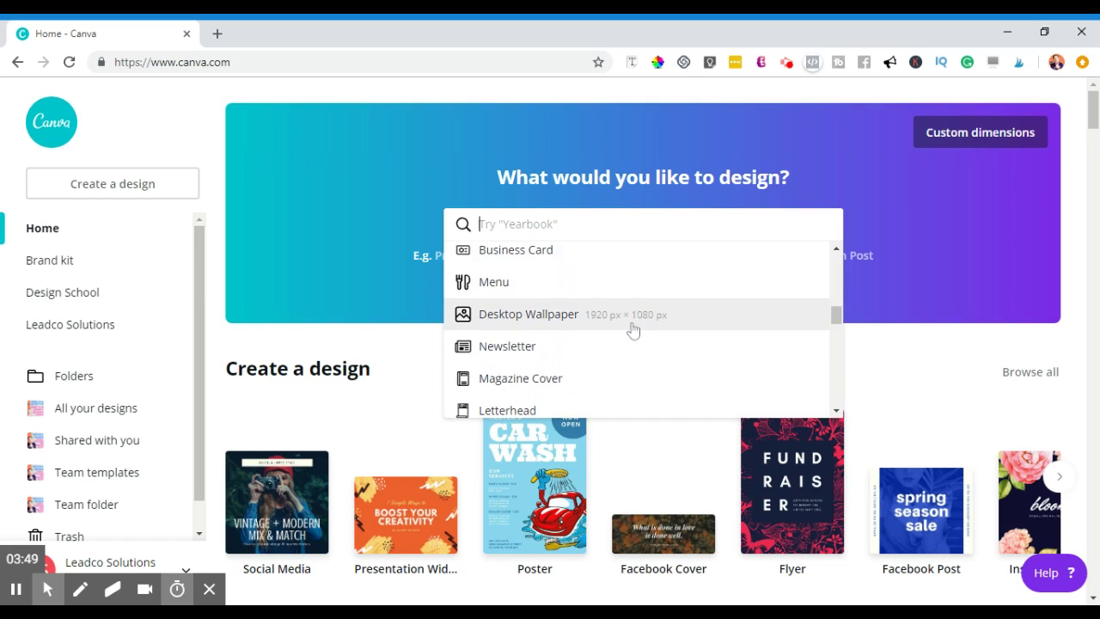
scroll(633, 331, up, 4)
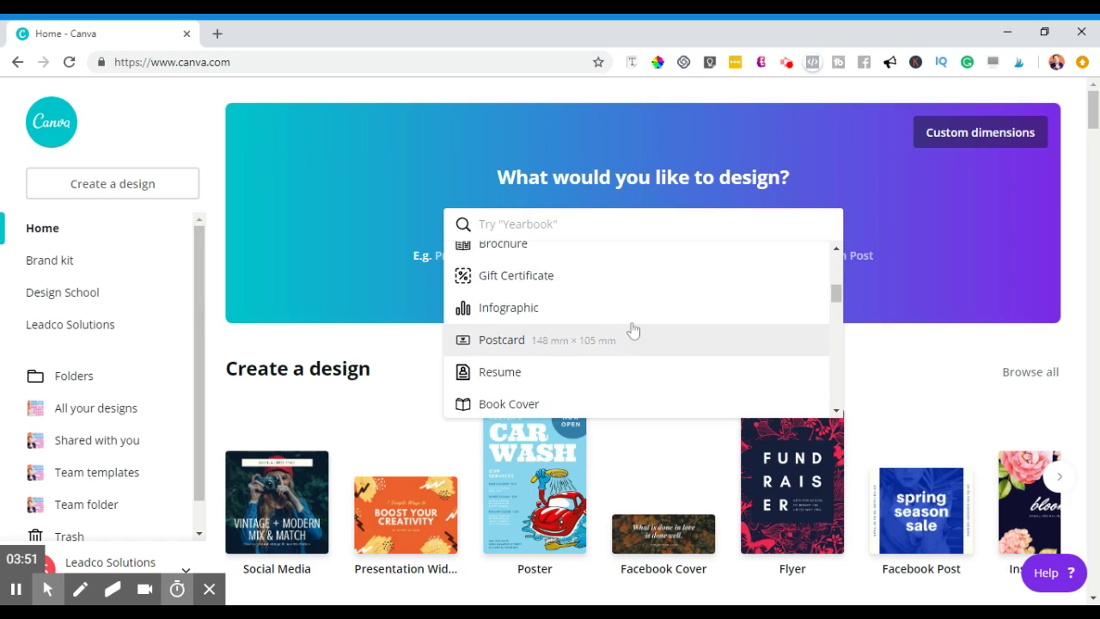
scroll(632, 330, down, 1)
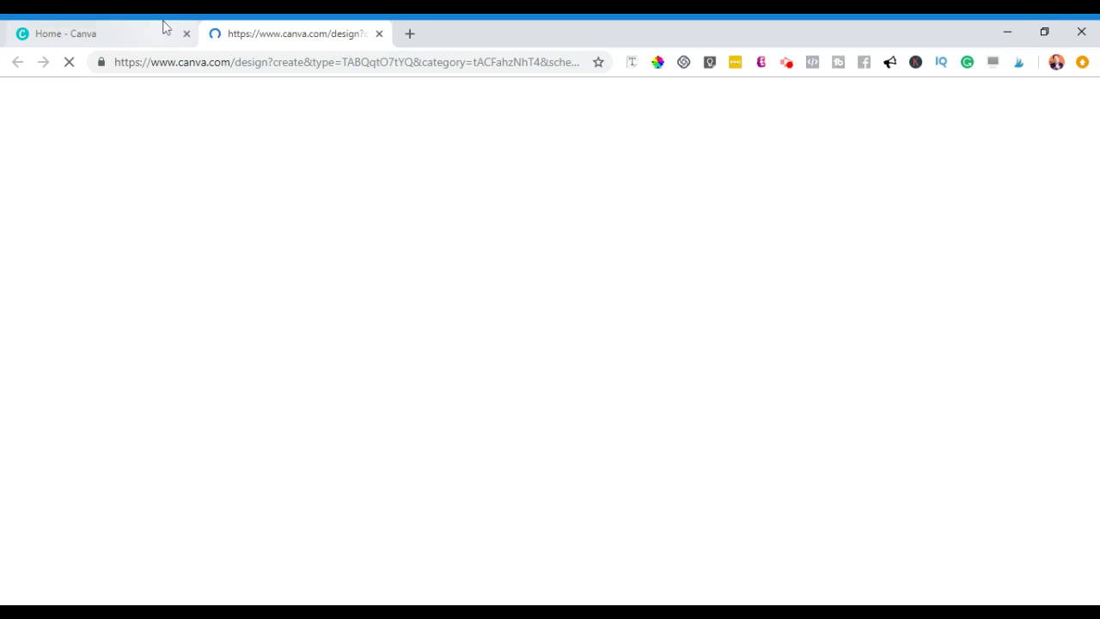
click(166, 27)
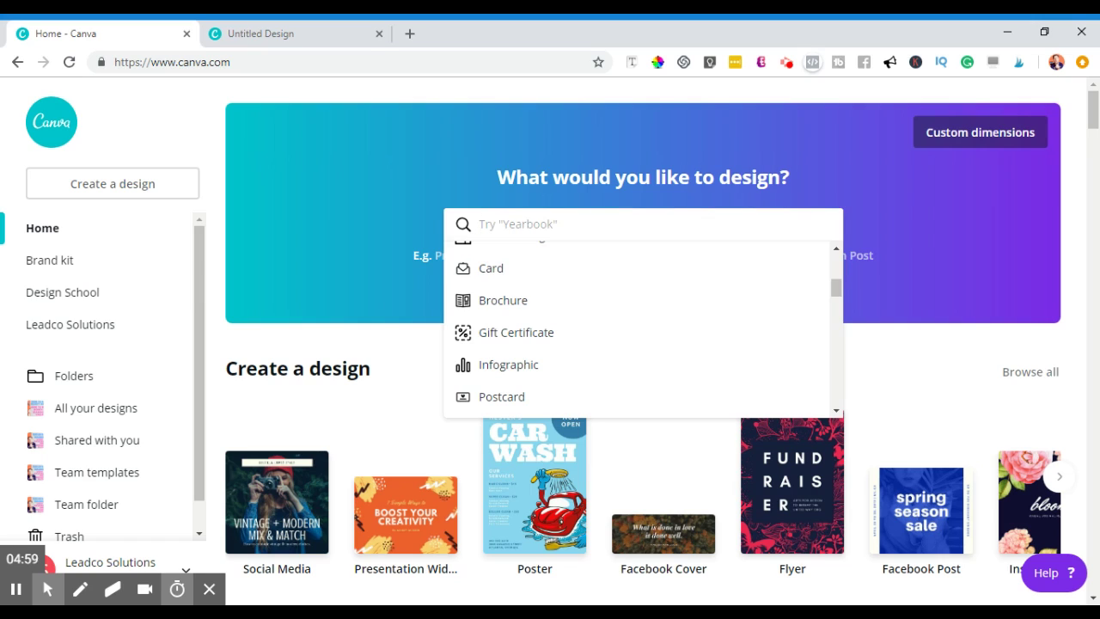
click(266, 26)
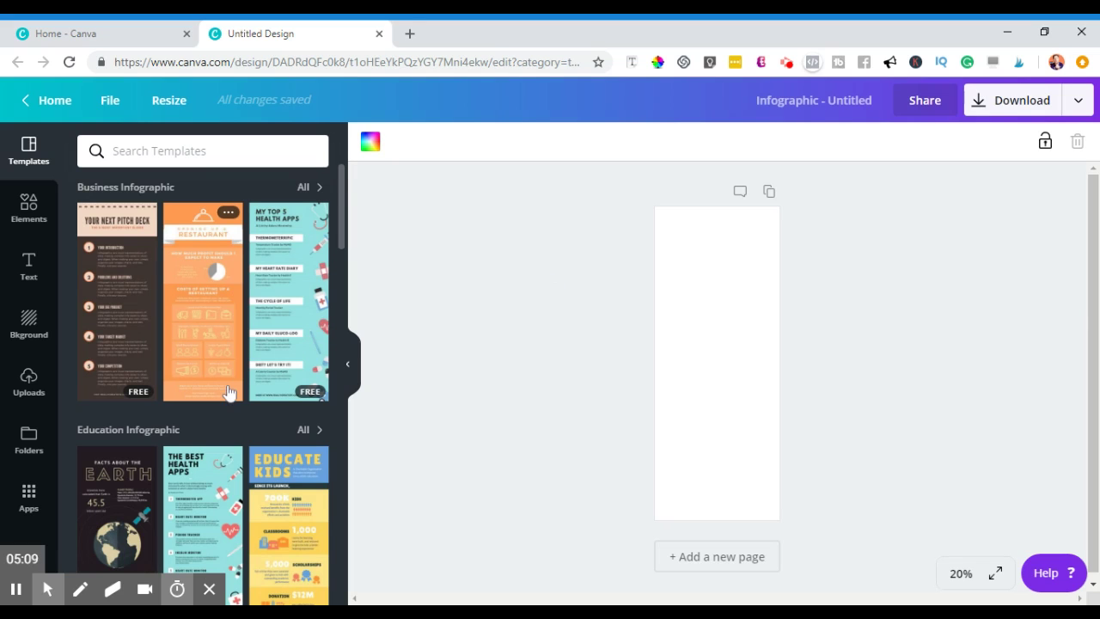
- Scroll the Templates panel down and apply the Let's Play On! gaming infographic to the page
scroll(229, 393, down, 3)
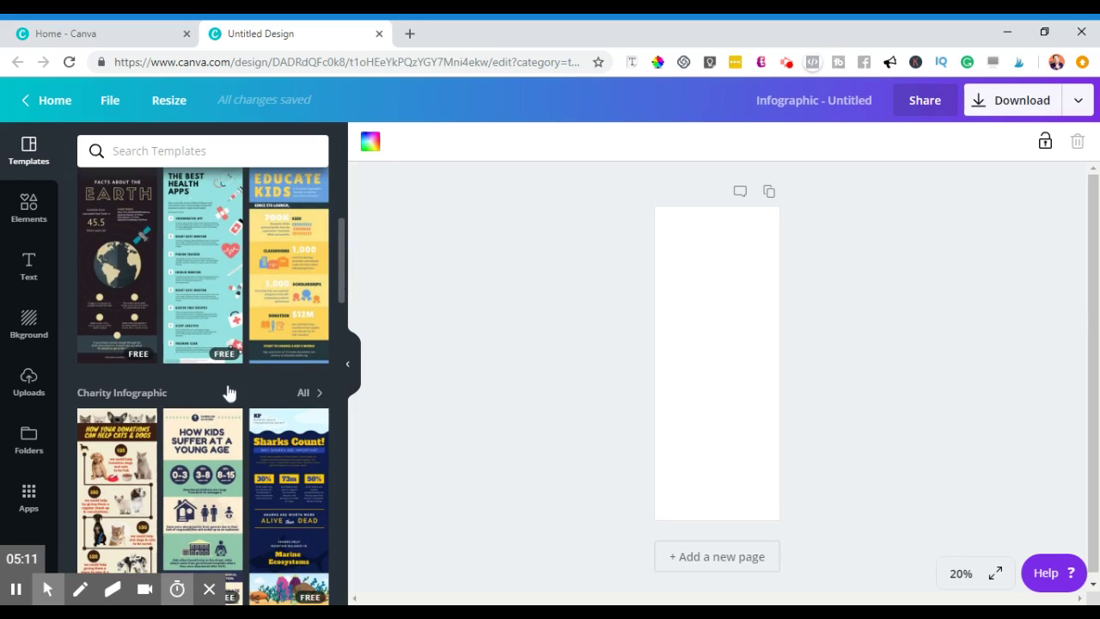
scroll(229, 393, down, 2)
scroll(230, 393, down, 2)
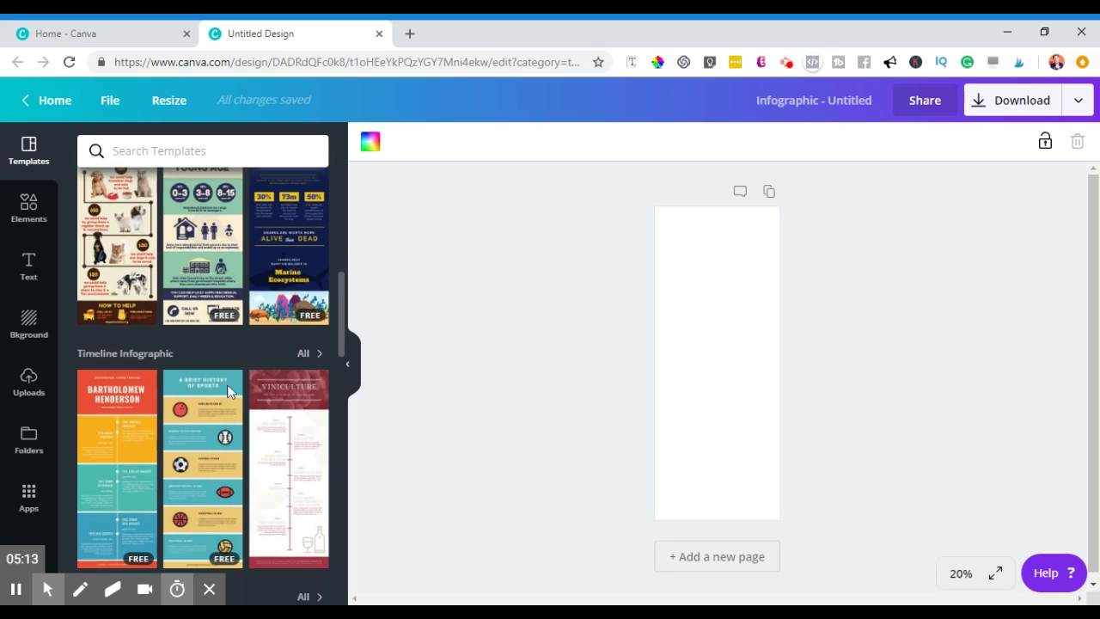
scroll(227, 390, down, 5)
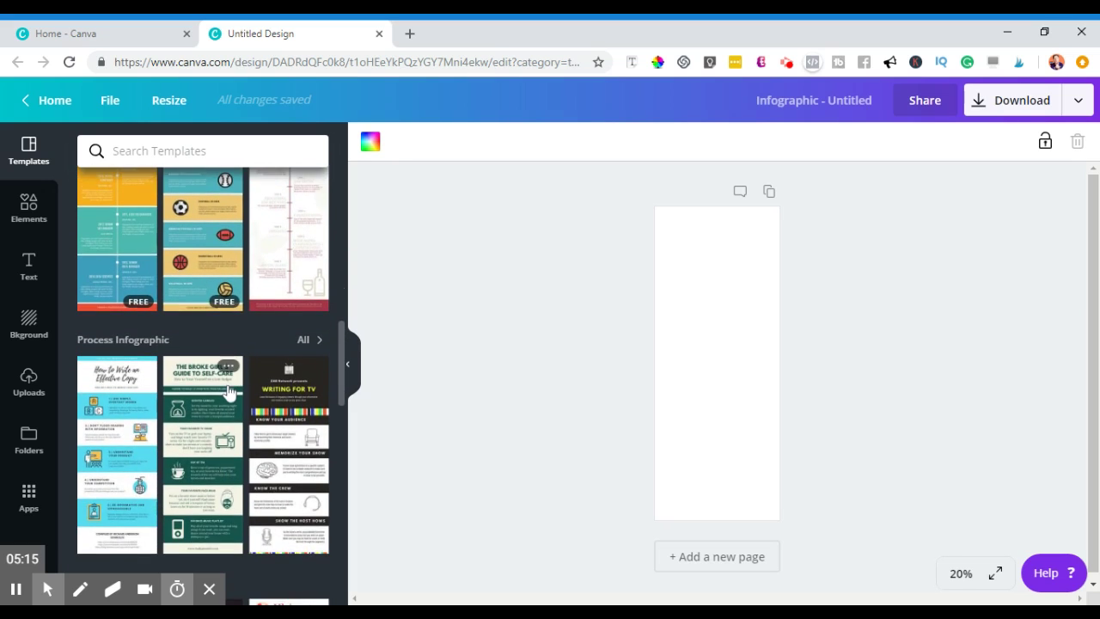
scroll(228, 393, down, 4)
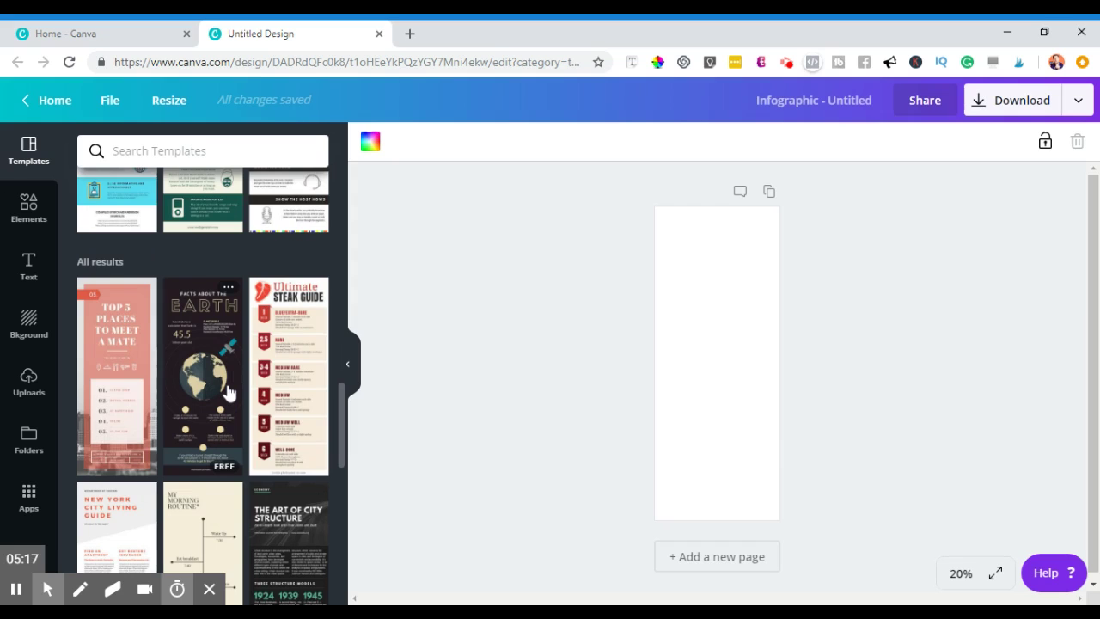
scroll(229, 392, down, 5)
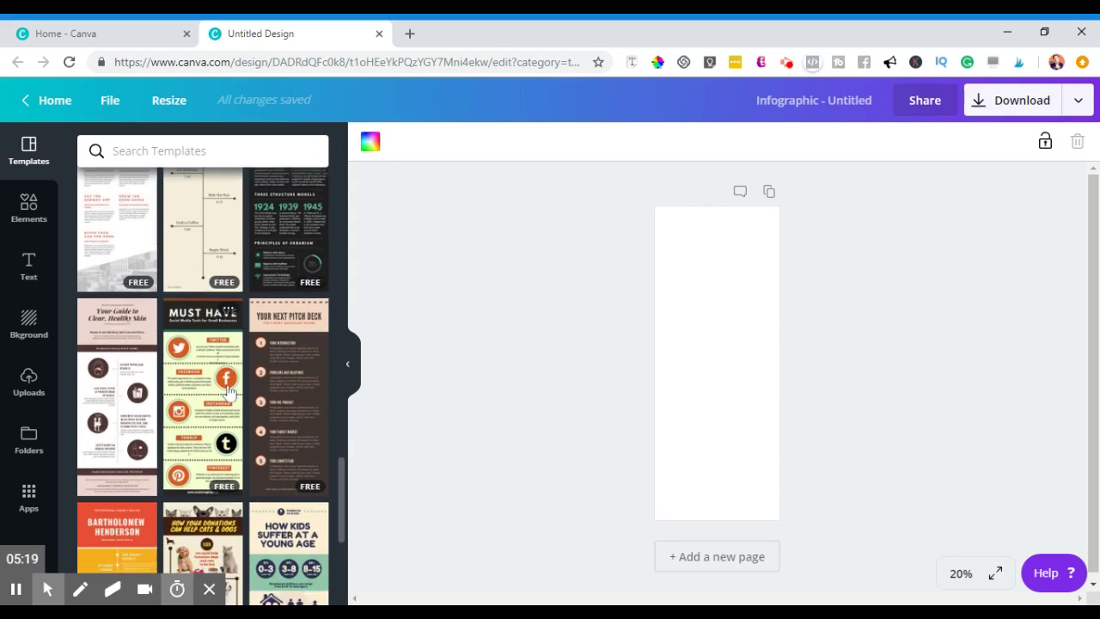
scroll(228, 393, down, 3)
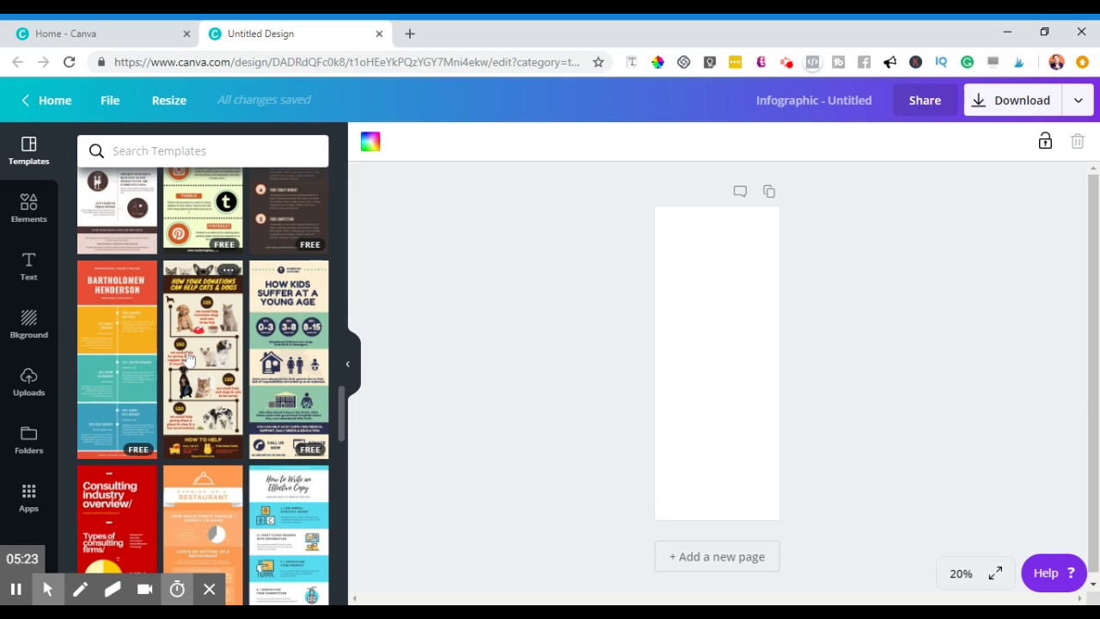
scroll(191, 361, down, 1)
scroll(189, 361, down, 5)
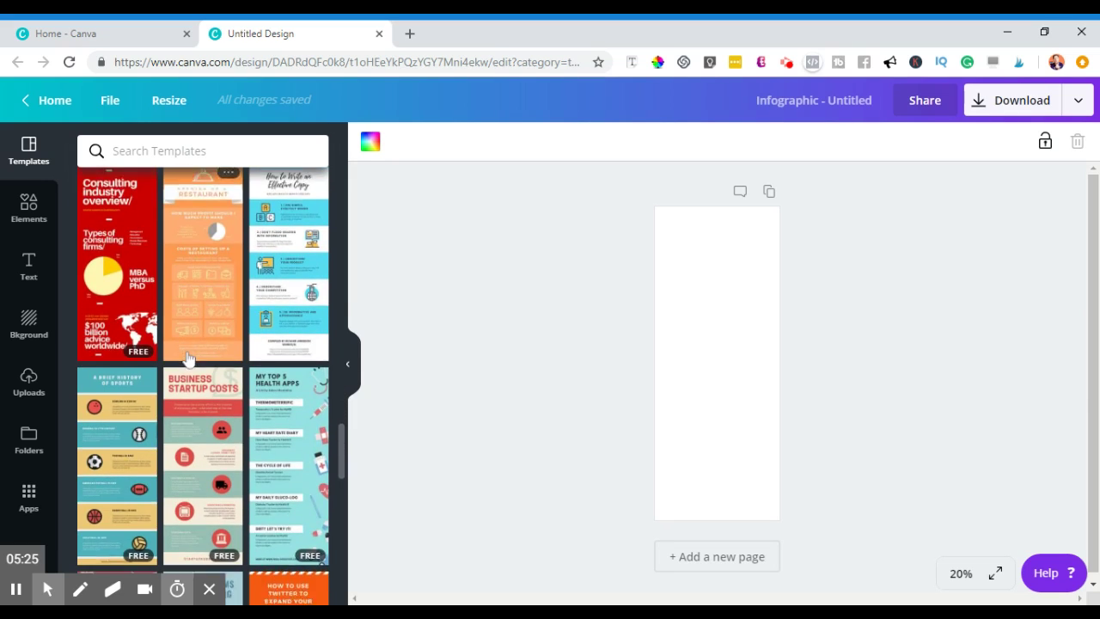
scroll(189, 361, down, 5)
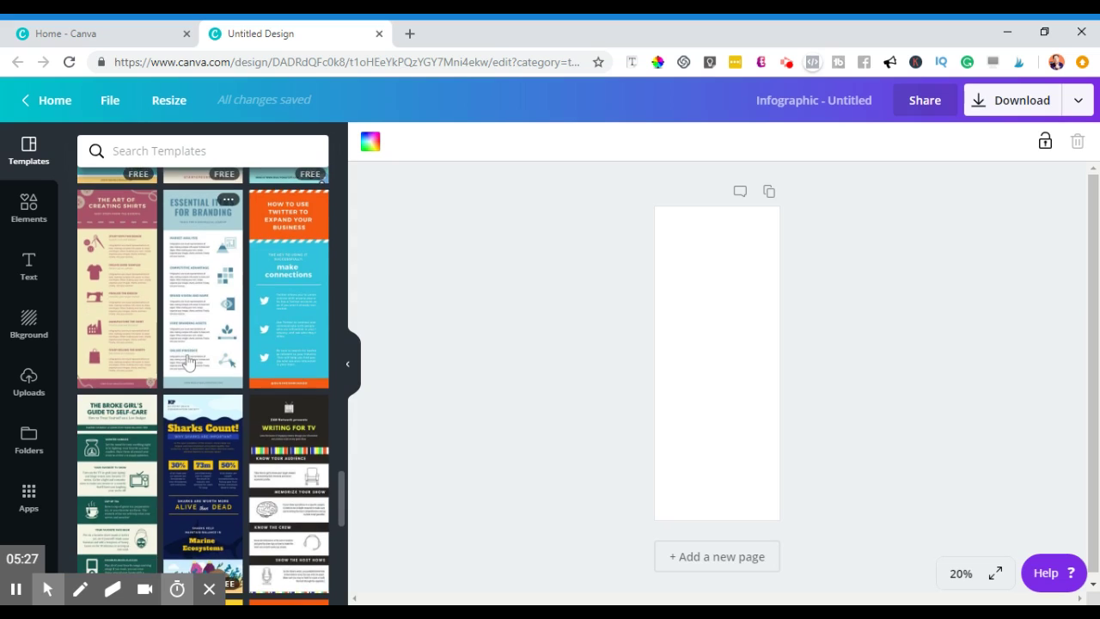
scroll(189, 361, down, 3)
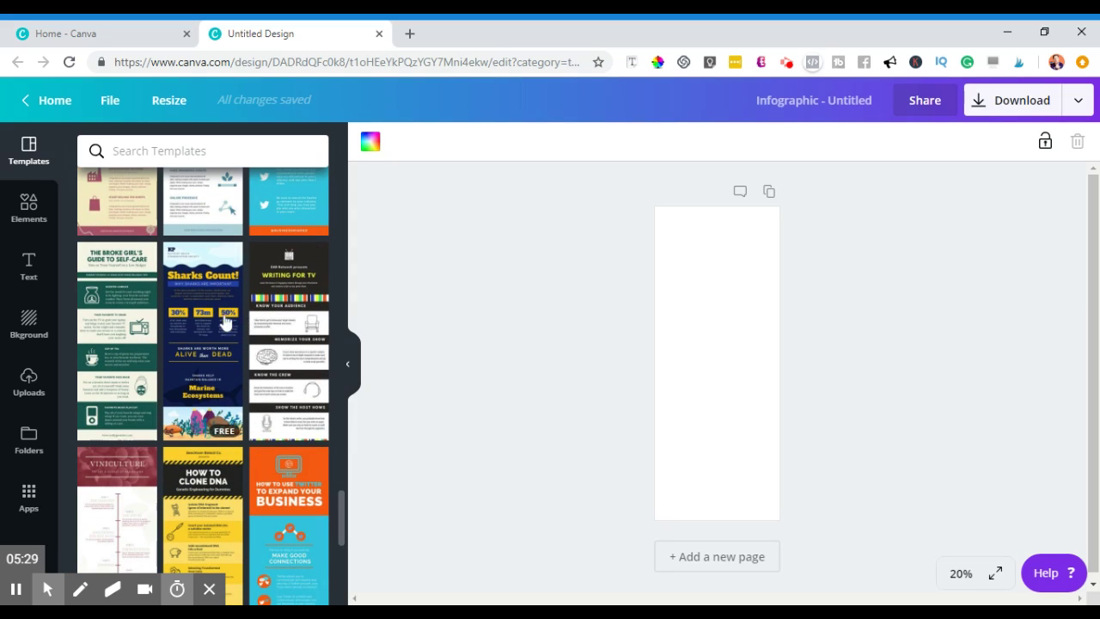
scroll(206, 327, down, 2)
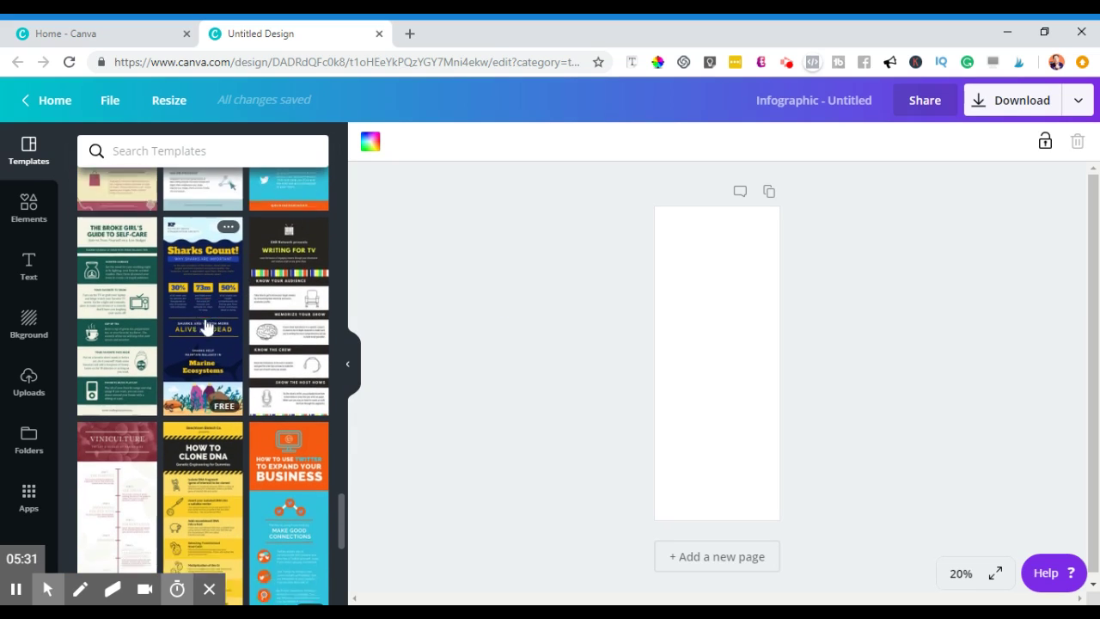
scroll(206, 327, down, 5)
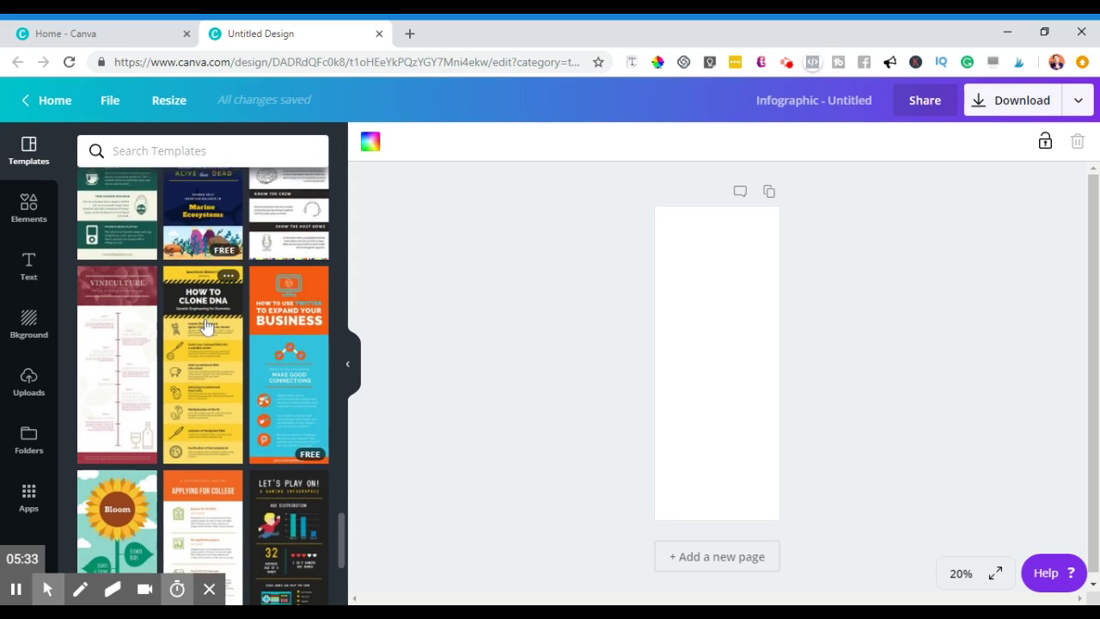
scroll(206, 325, down, 2)
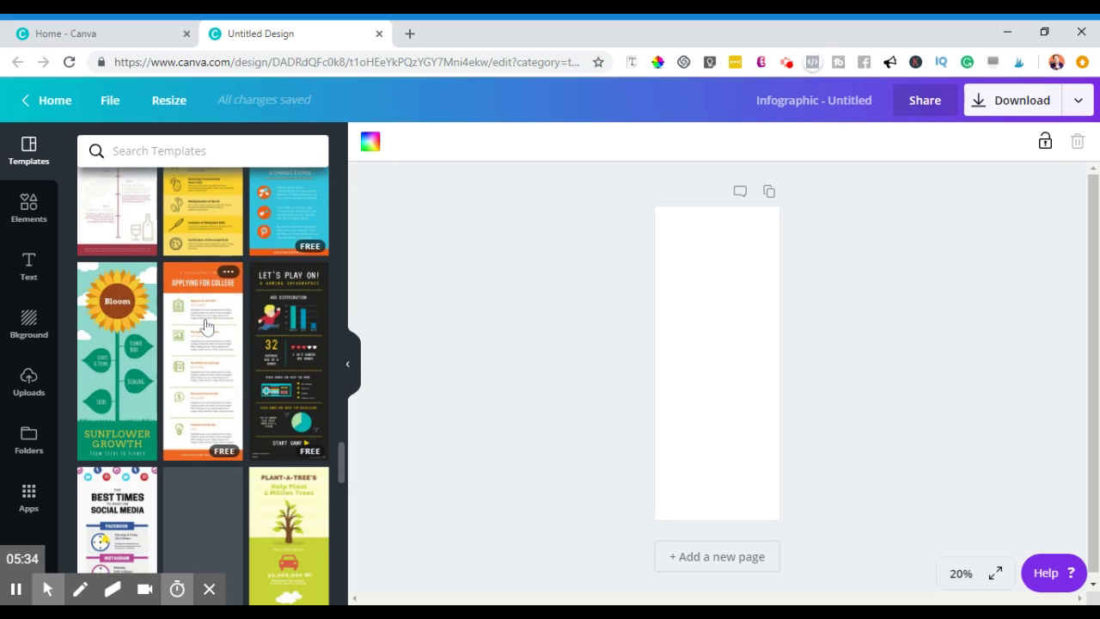
mouse_move(290, 351)
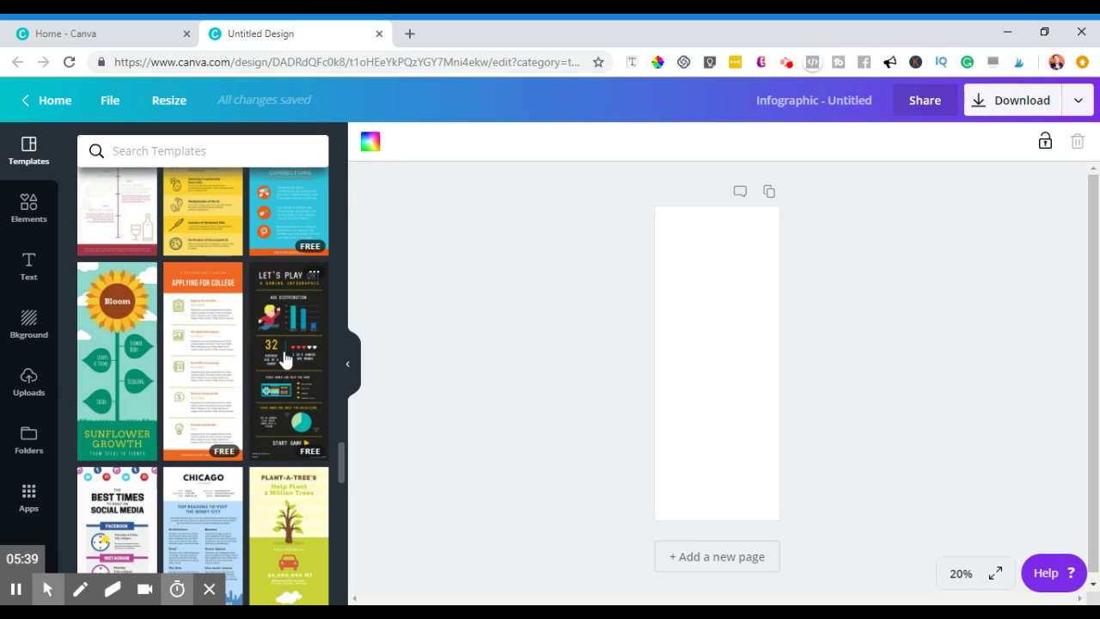
click(283, 362)
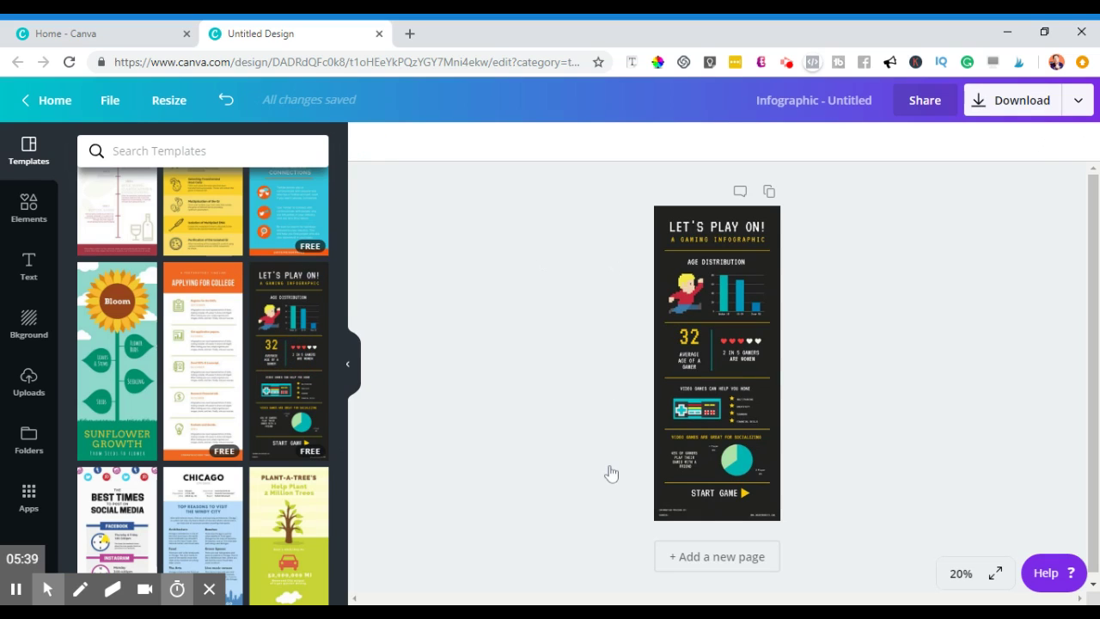
- Trim the title from LET'S PLAY ON! to LET'S PLAY!
click(660, 274)
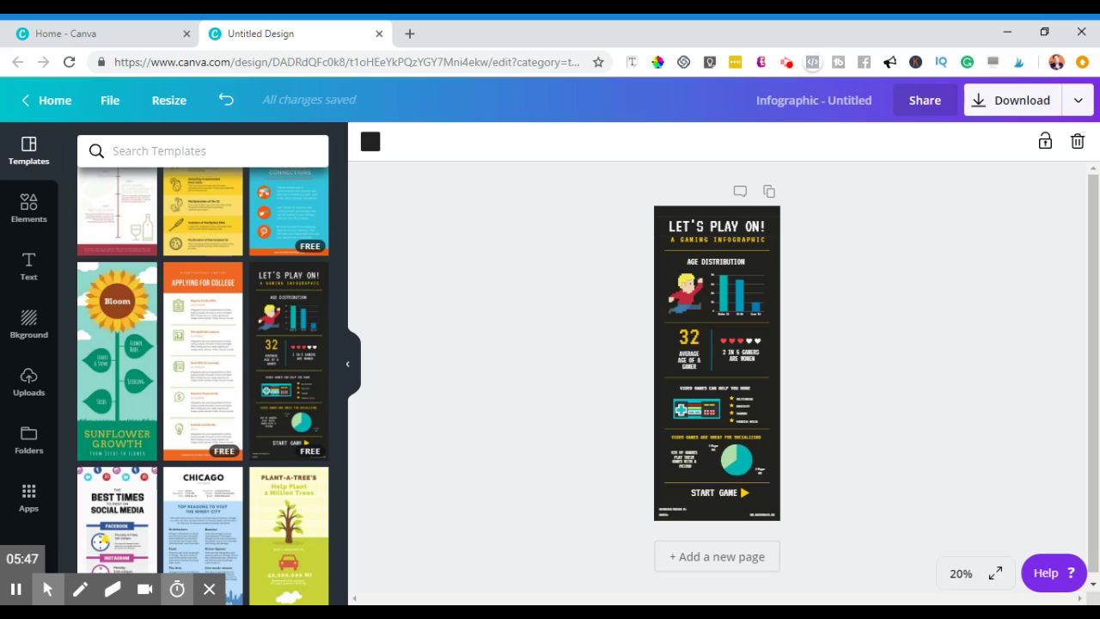
click(716, 229)
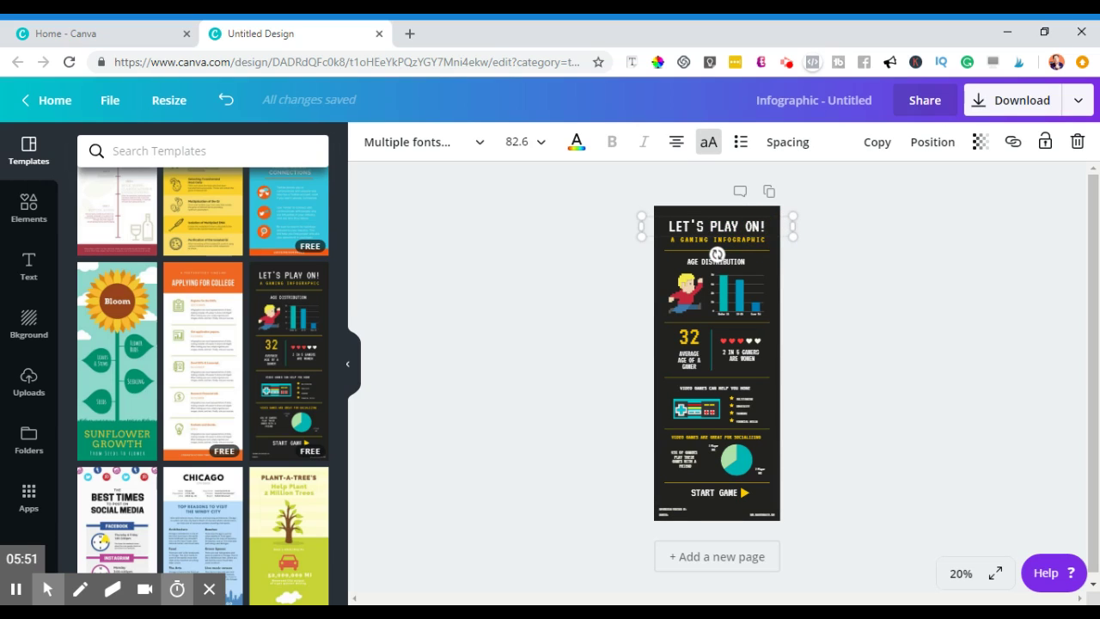
key(BackSpace)
key(BackSpace)
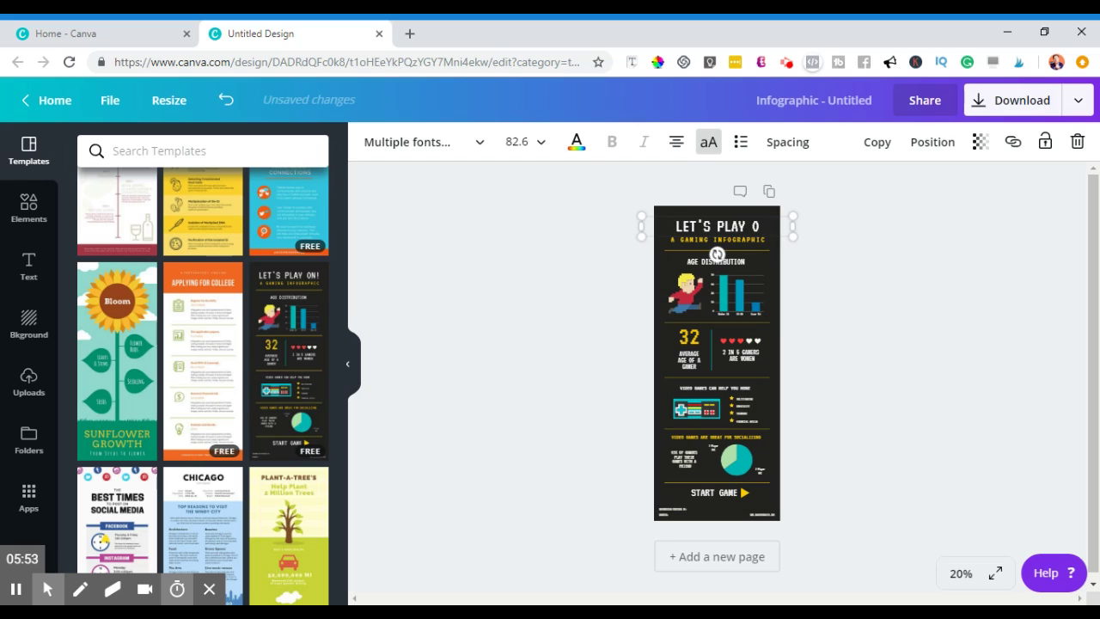
key(BackSpace)
key(BackSpace)
key(BackSpace)
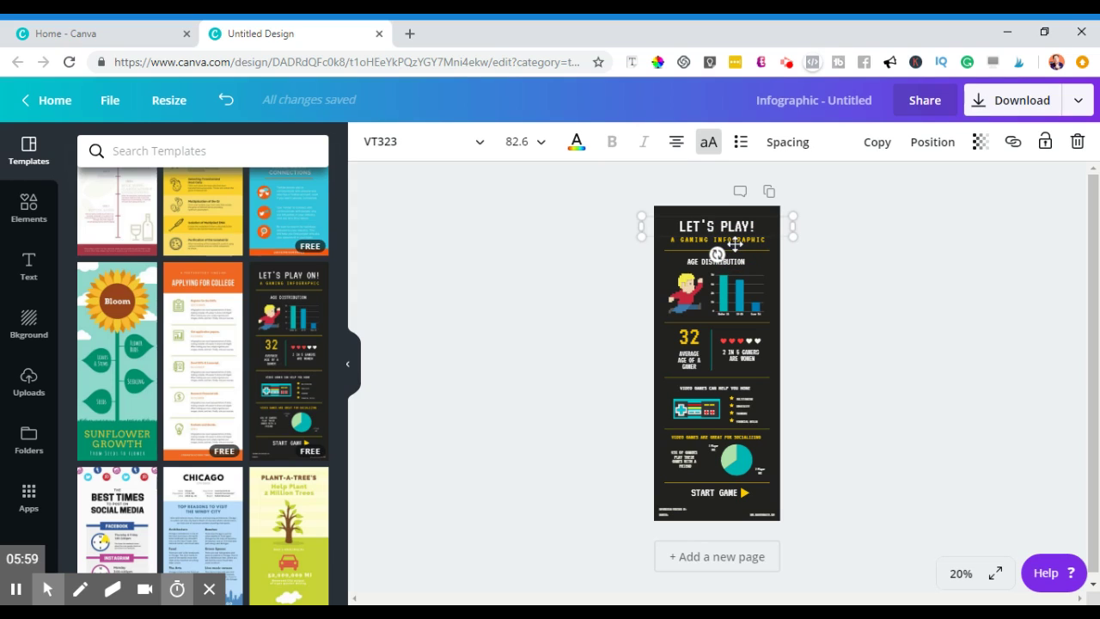
- Drag the LET'S PLAY! title off the page
click(742, 243)
drag(742, 244, 771, 233)
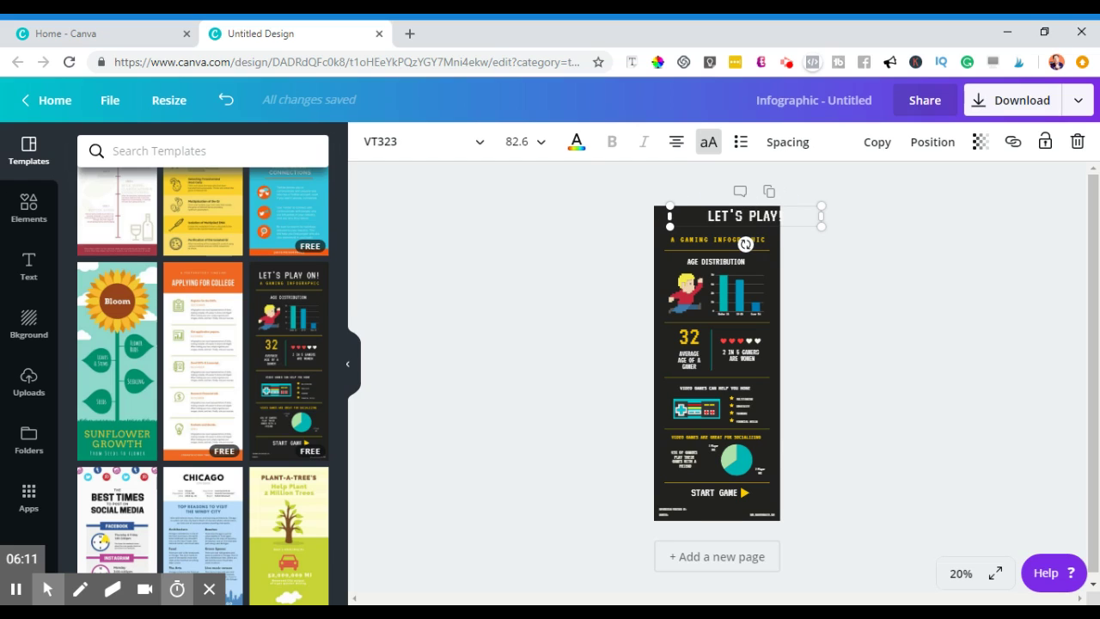
click(760, 229)
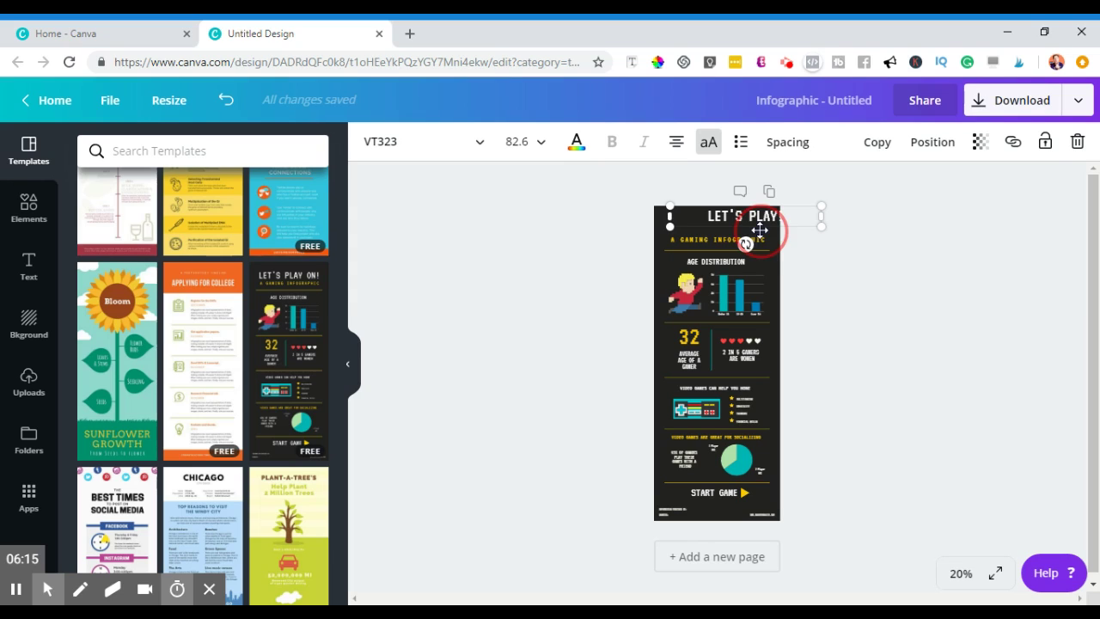
drag(757, 229, 735, 230)
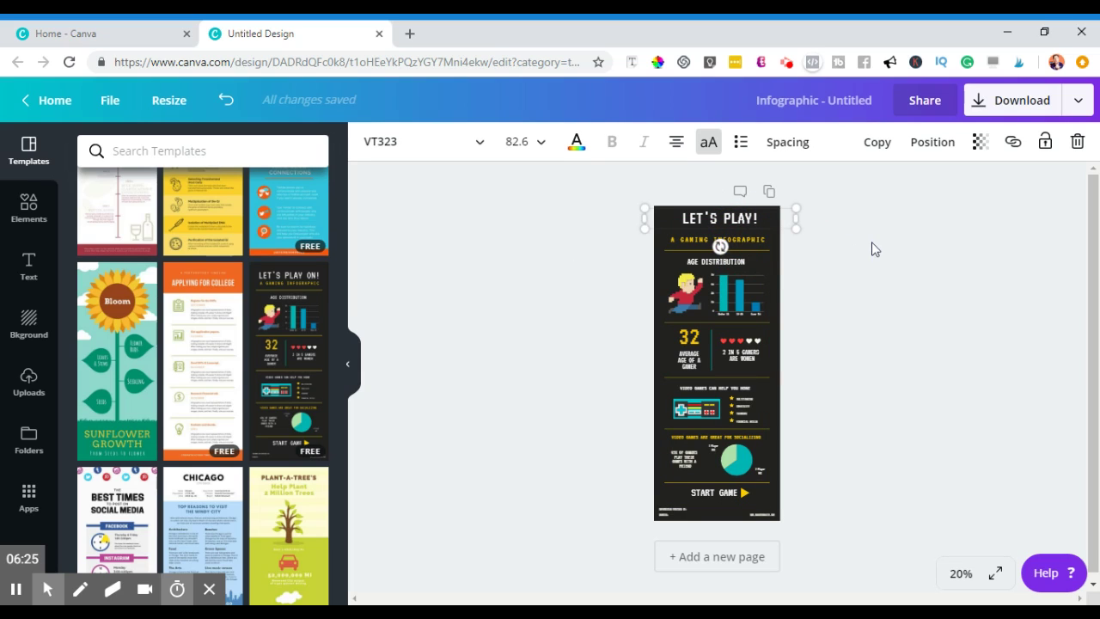
click(750, 247)
drag(750, 247, 615, 256)
- Replace the A GAMING INFOGRAPHIC line with COOL STUFF!
click(748, 236)
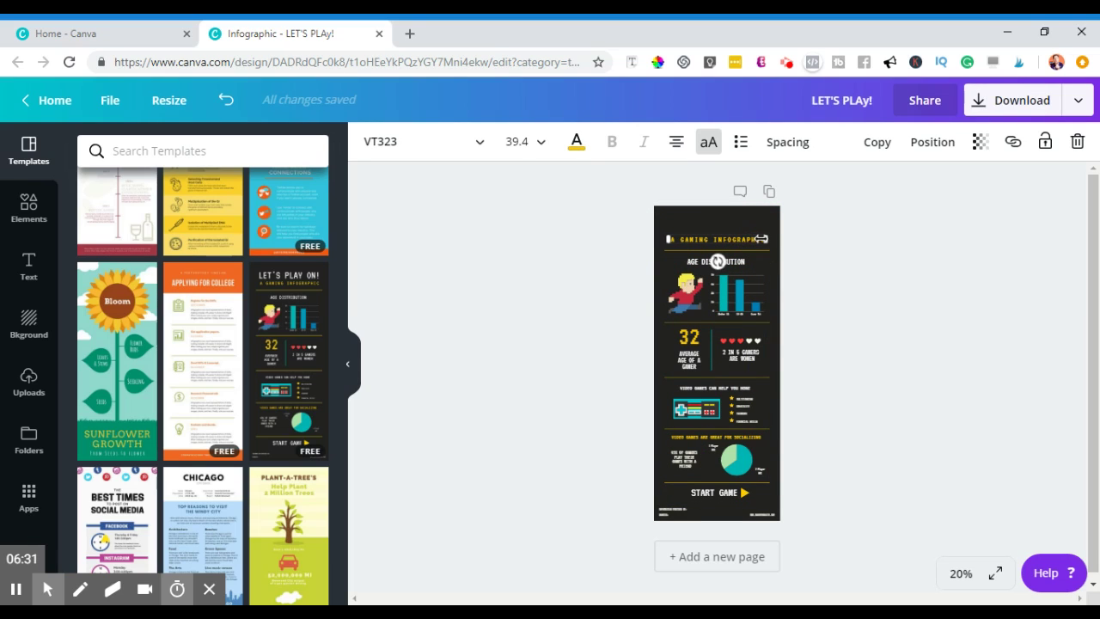
click(748, 236)
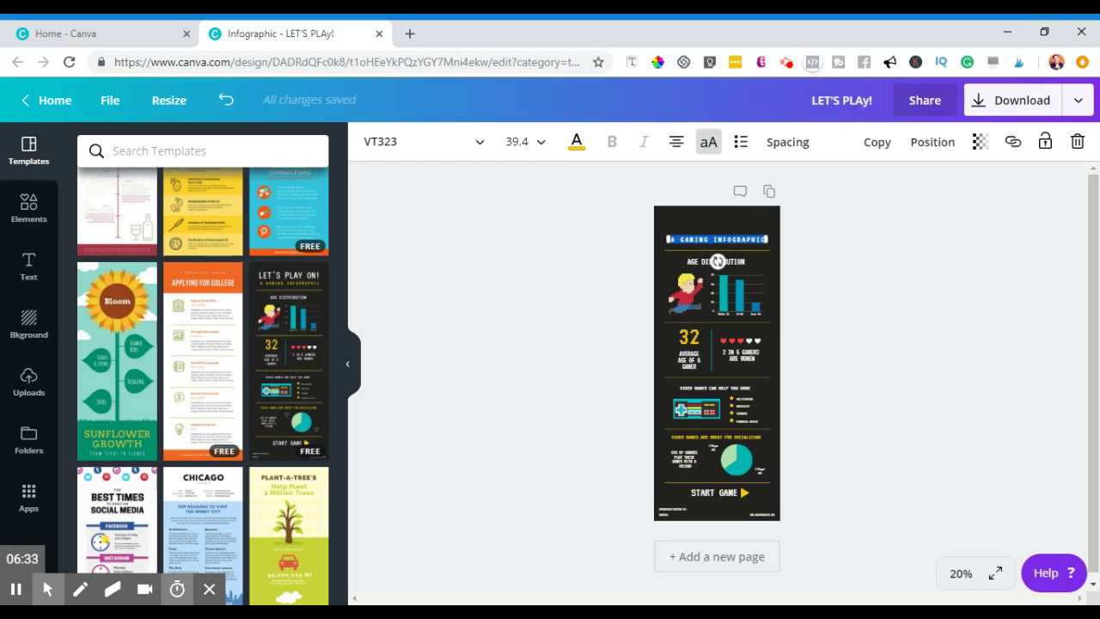
text(c)
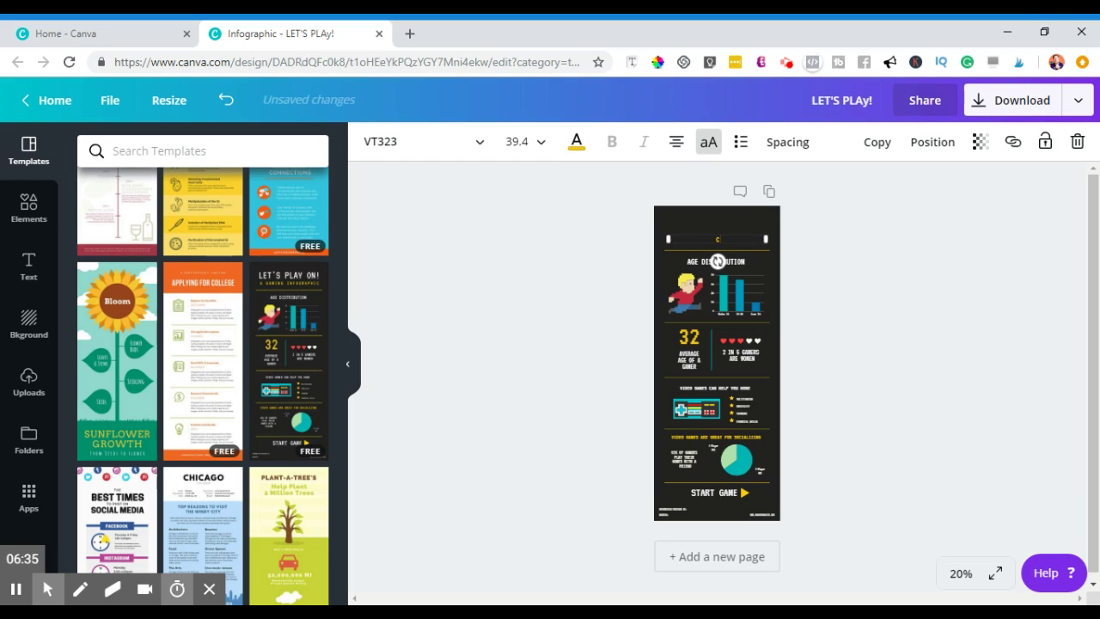
text(ool stuff!)
click(599, 241)
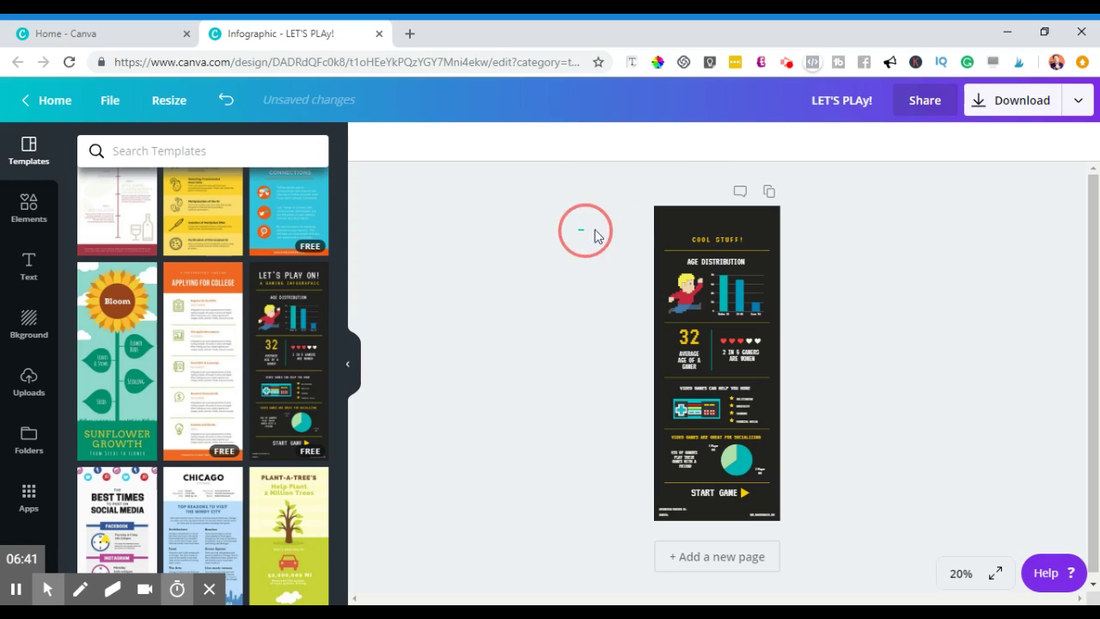
- Undo the gaming design and apply the Best Times to Post on Social Media template
click(673, 223)
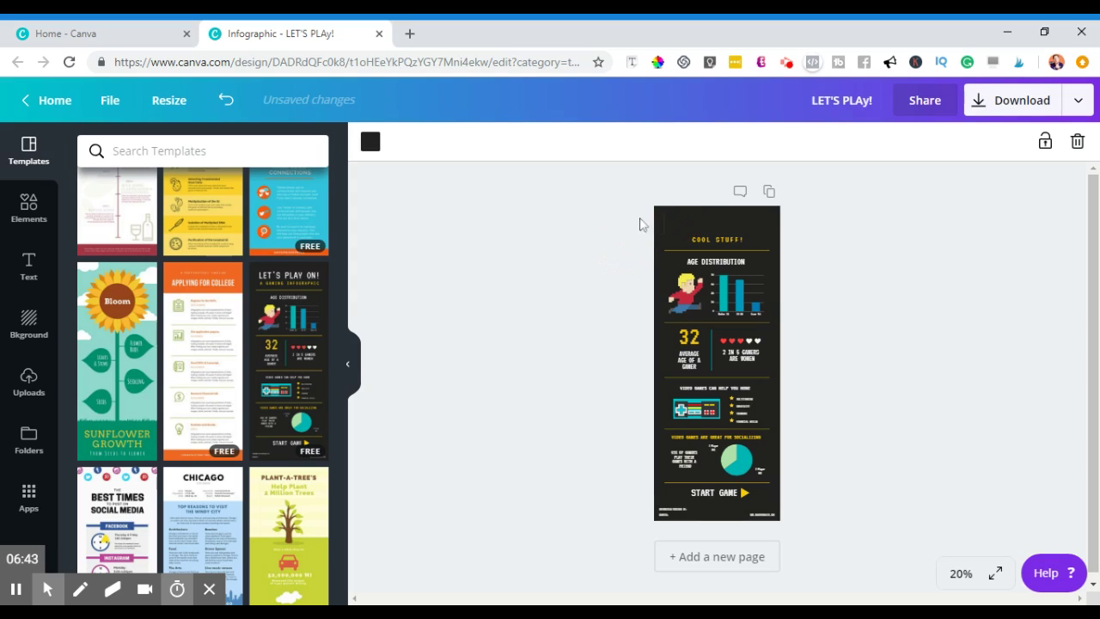
key(ctrl+z)
key(ctrl+z)
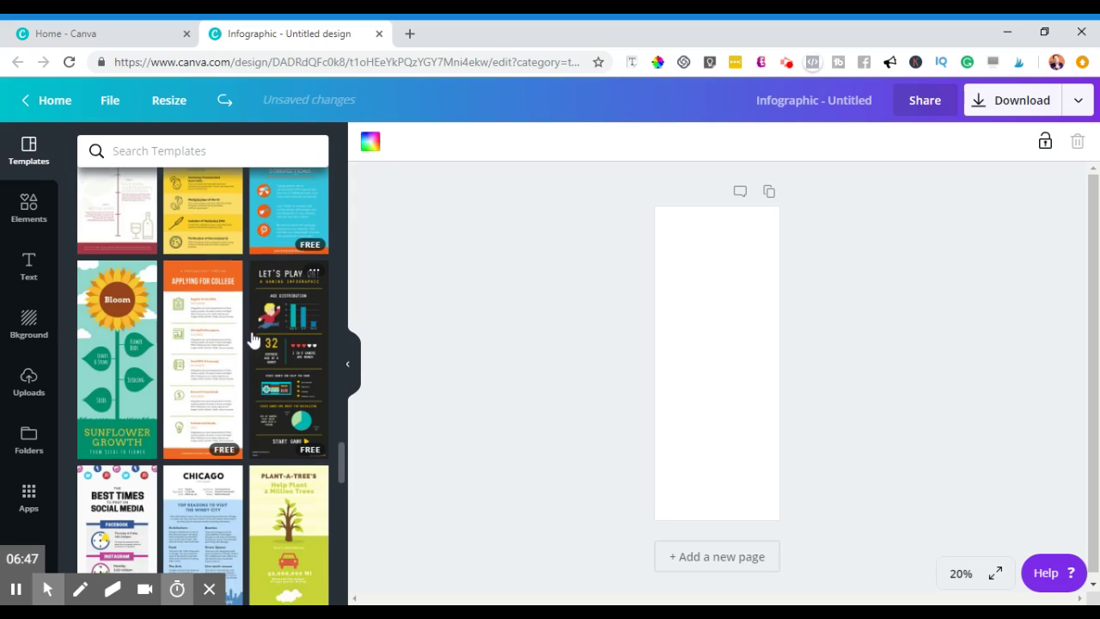
scroll(253, 339, down, 3)
scroll(254, 339, down, 1)
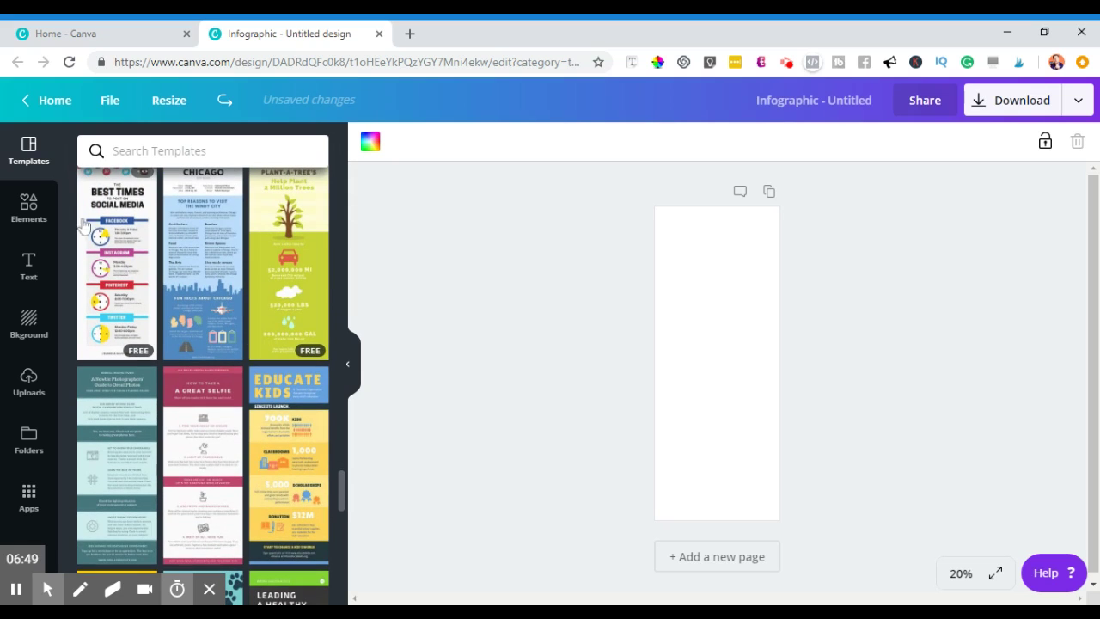
click(103, 239)
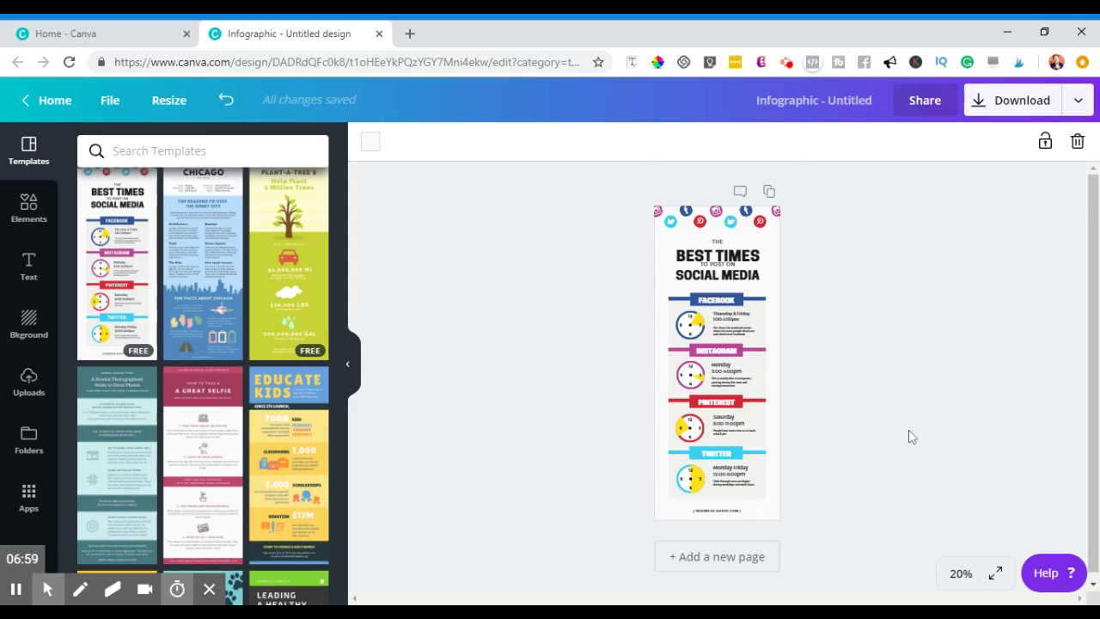
- Zoom in and start erasing the BUSINESS-SAVVY.COM footer text
key(ctrl+plus)
key(ctrl+plus)
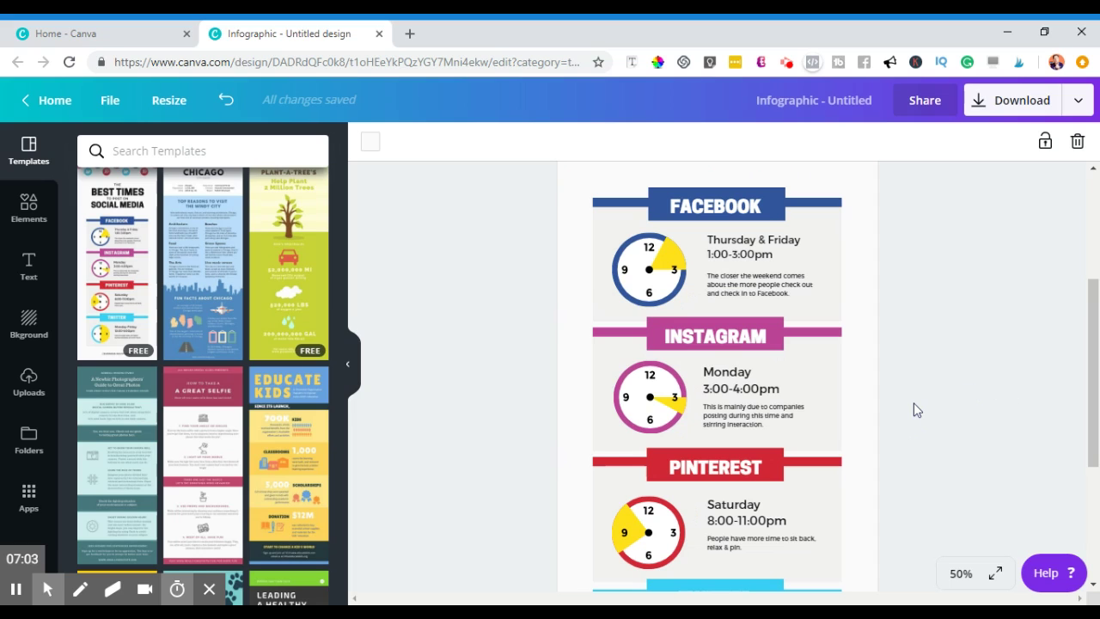
scroll(915, 410, up, 5)
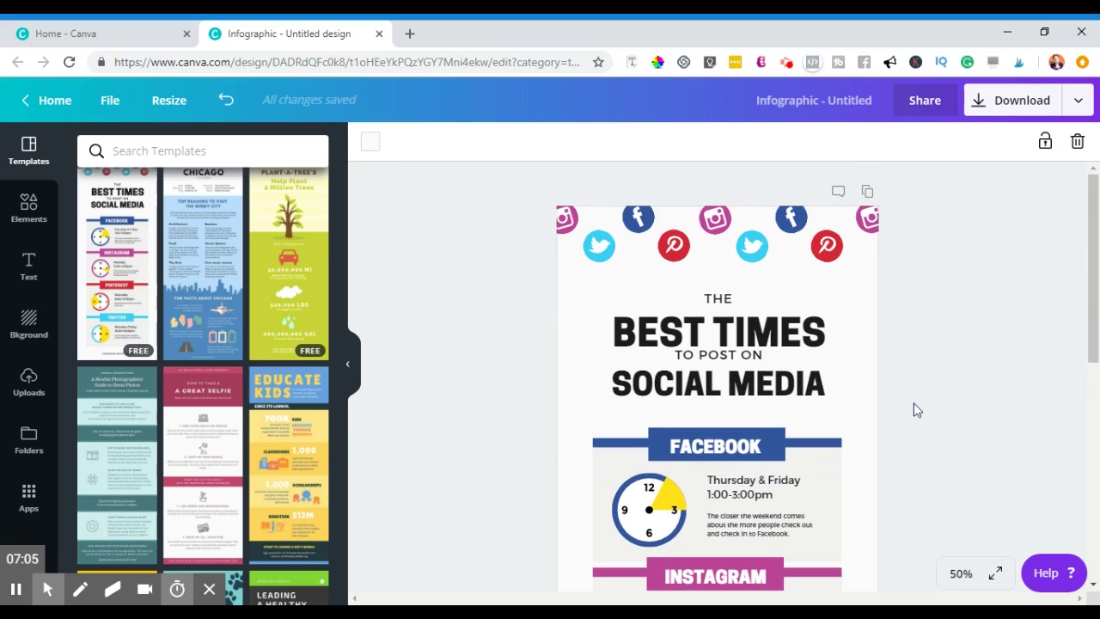
scroll(915, 410, down, 4)
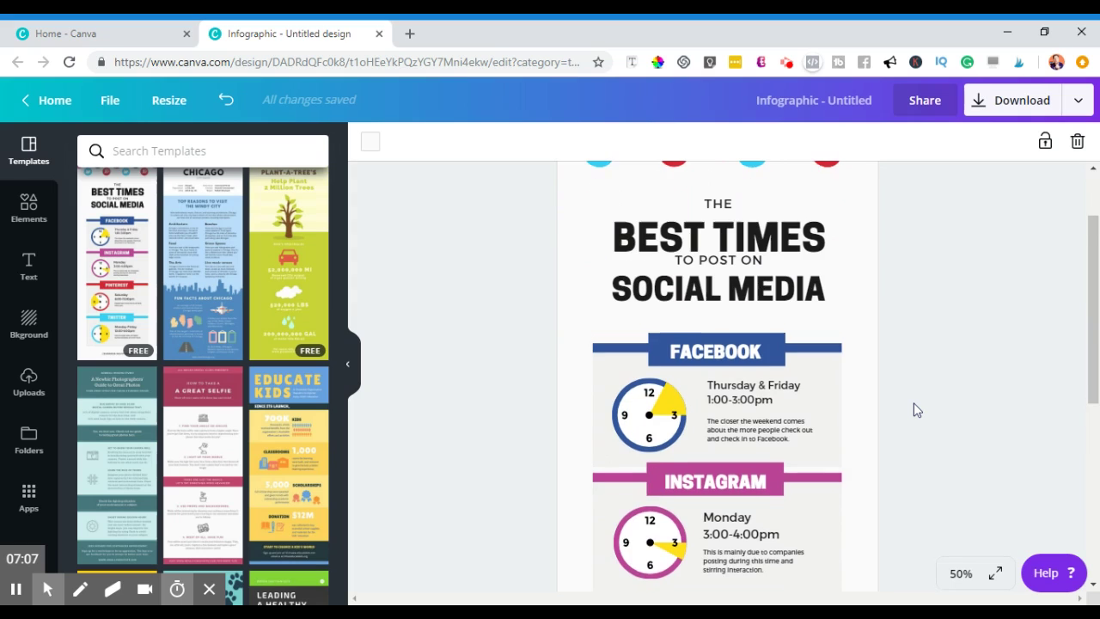
scroll(915, 410, down, 7)
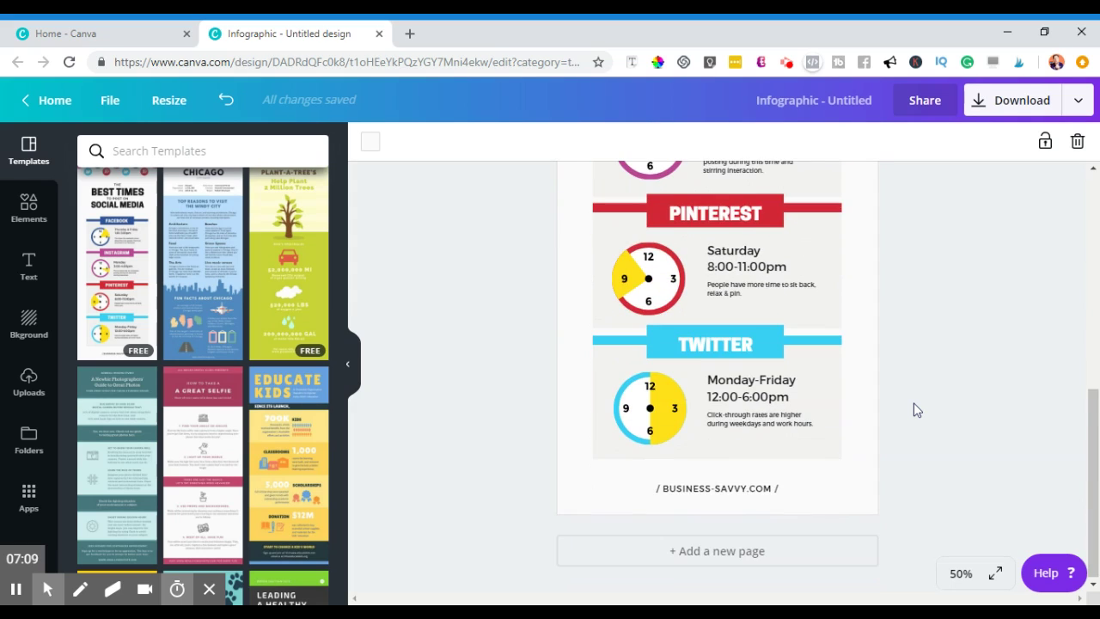
click(765, 488)
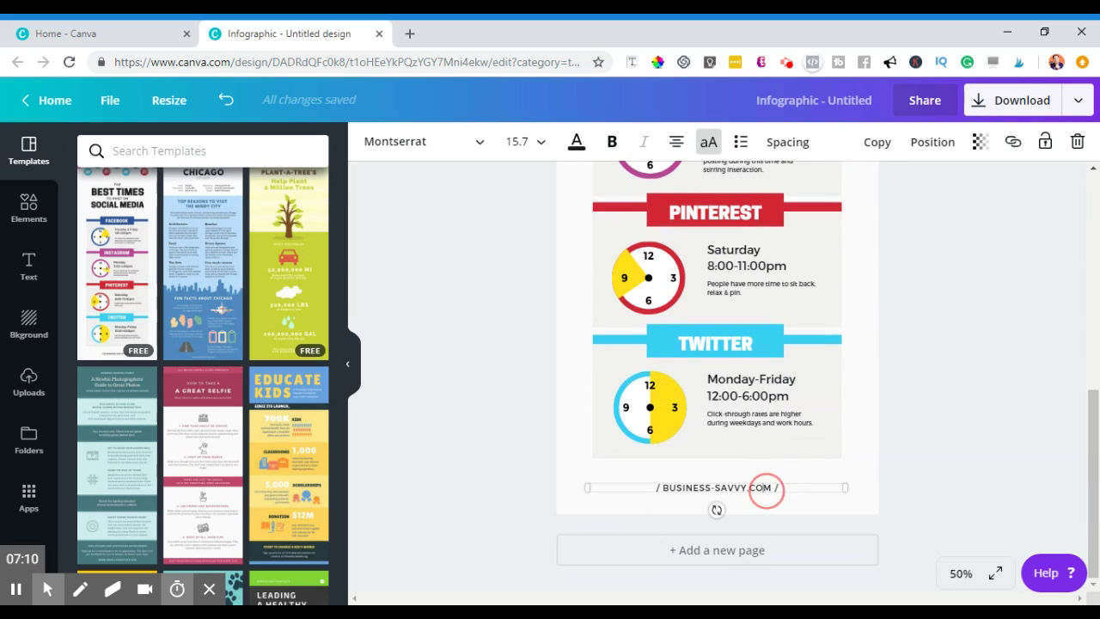
key(BackSpace)
key(BackSpace)
key(BackSpace)
key(BackSpace)
key(BackSpace)
key(BackSpace)
key(BackSpace)
key(BackSpace)
key(BackSpace)
key(BackSpace)
key(BackSpace)
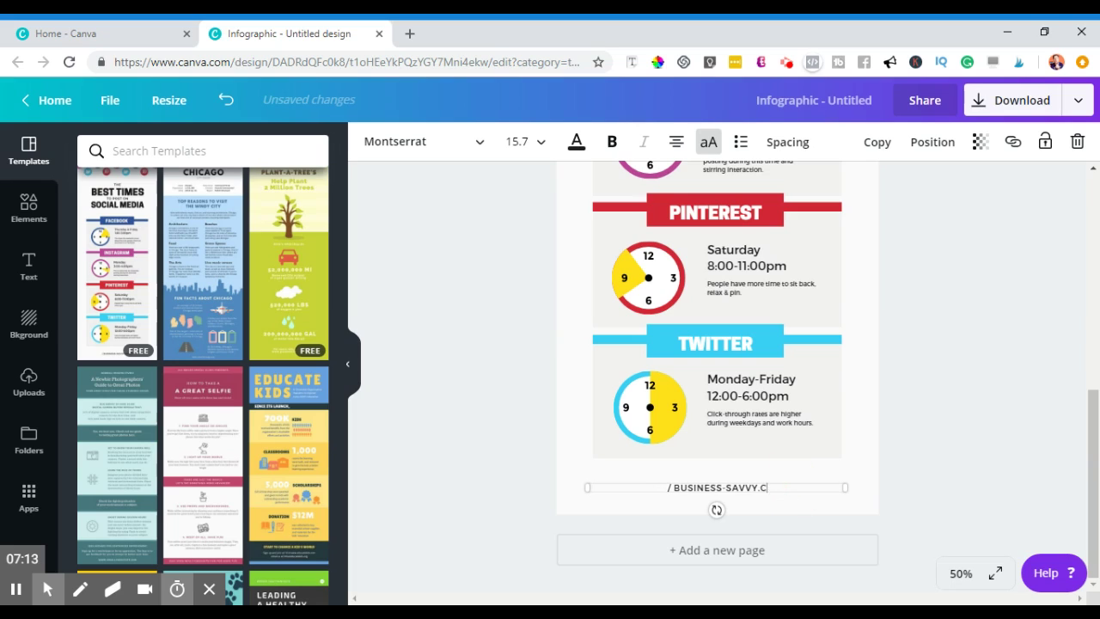
- Type the creator's website address into the footer, ending with a closing slash
key(BackSpace)
key(BackSpace)
key(BackSpace)
key(BackSpace)
key(BackSpace)
key(BackSpace)
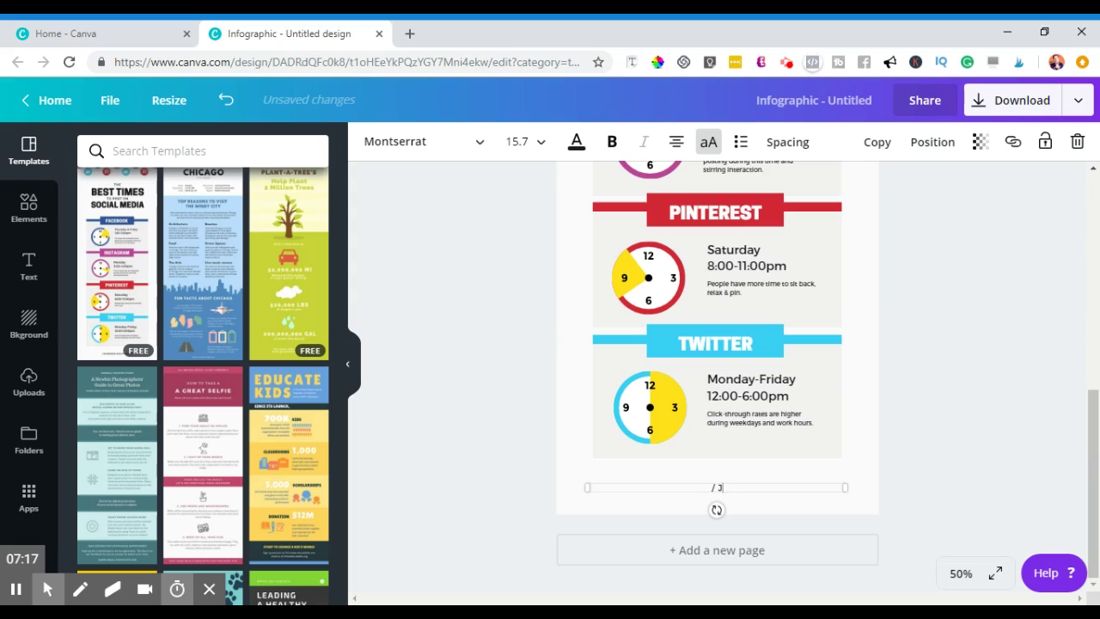
text(JAMIE-G.COM)
text( ?)
key(BackSpace)
key(BackSpace)
text(?)
key(BackSpace)
key(BackSpace)
text(/)
click(909, 471)
scroll(909, 471, up, 3)
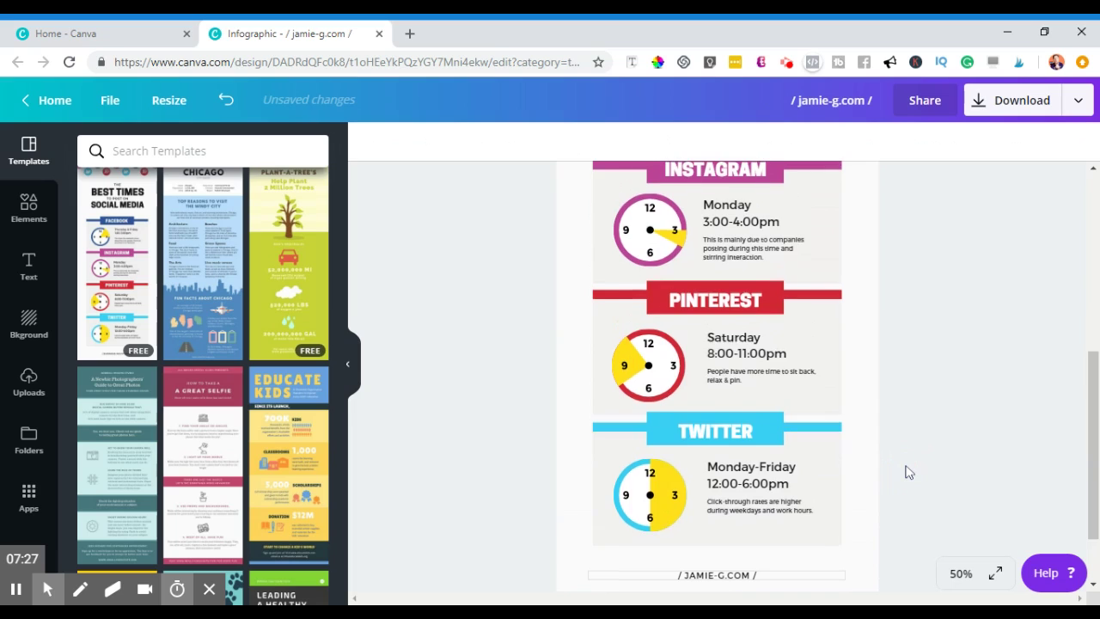
scroll(909, 471, up, 3)
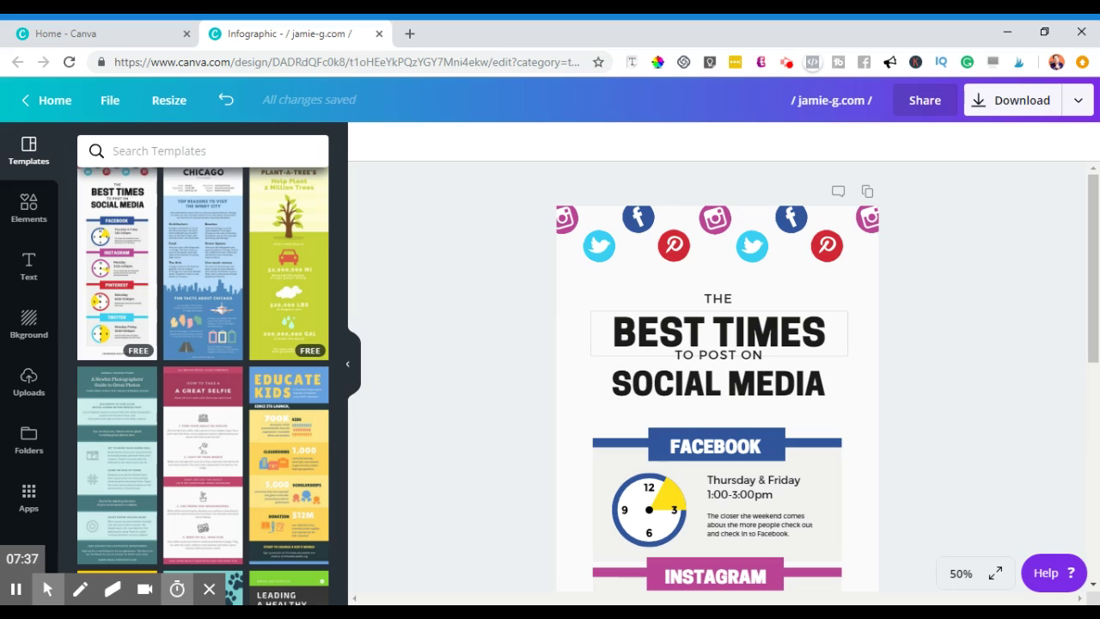
click(704, 334)
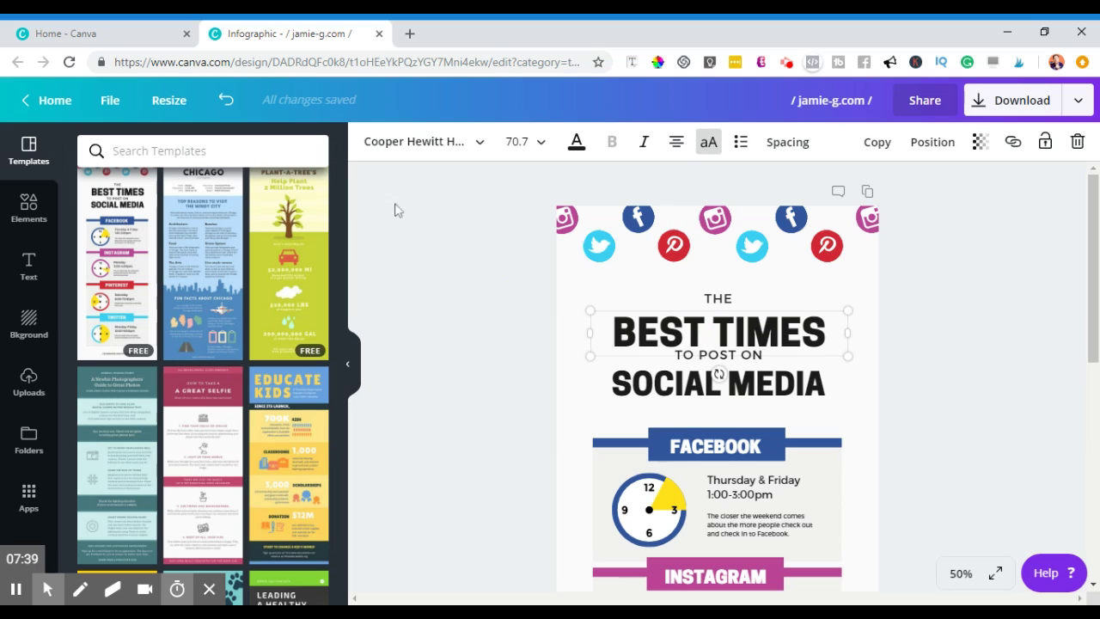
click(464, 143)
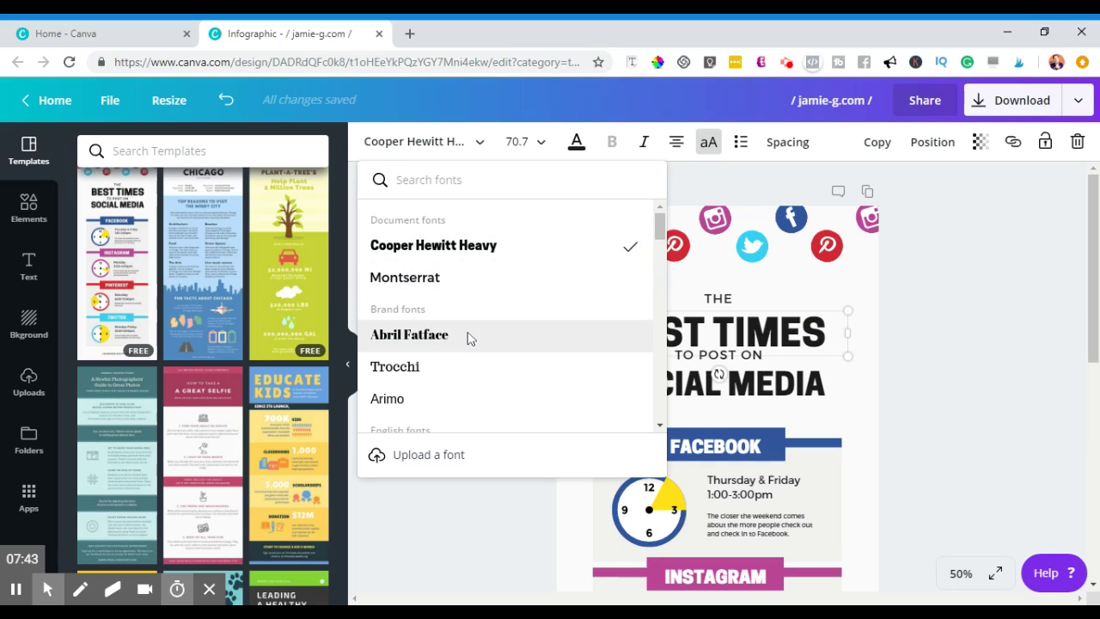
scroll(469, 338, down, 3)
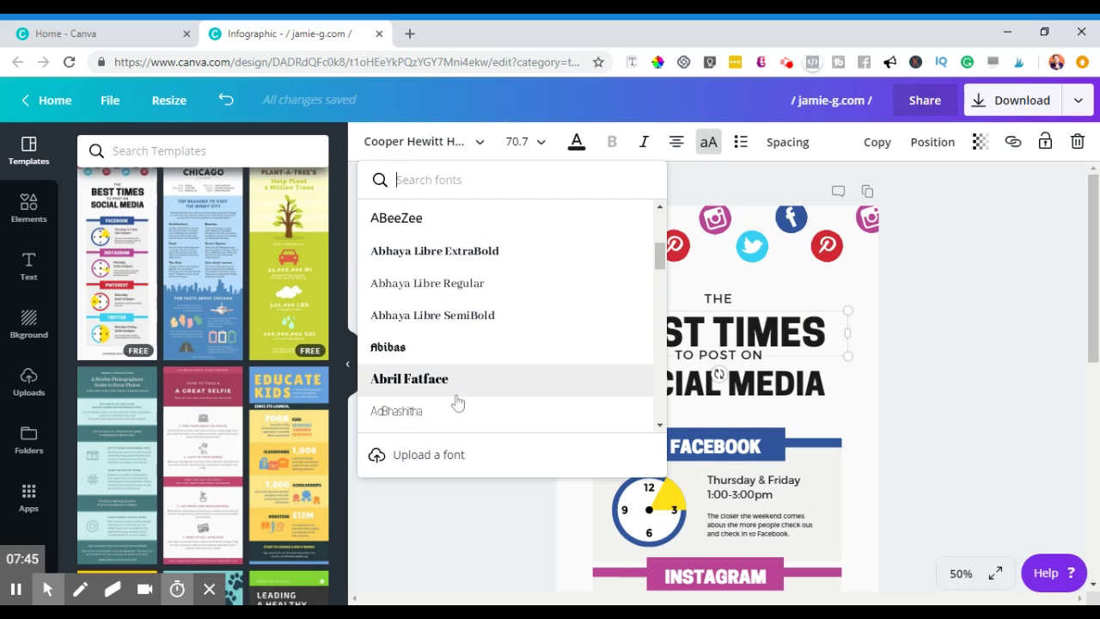
click(456, 548)
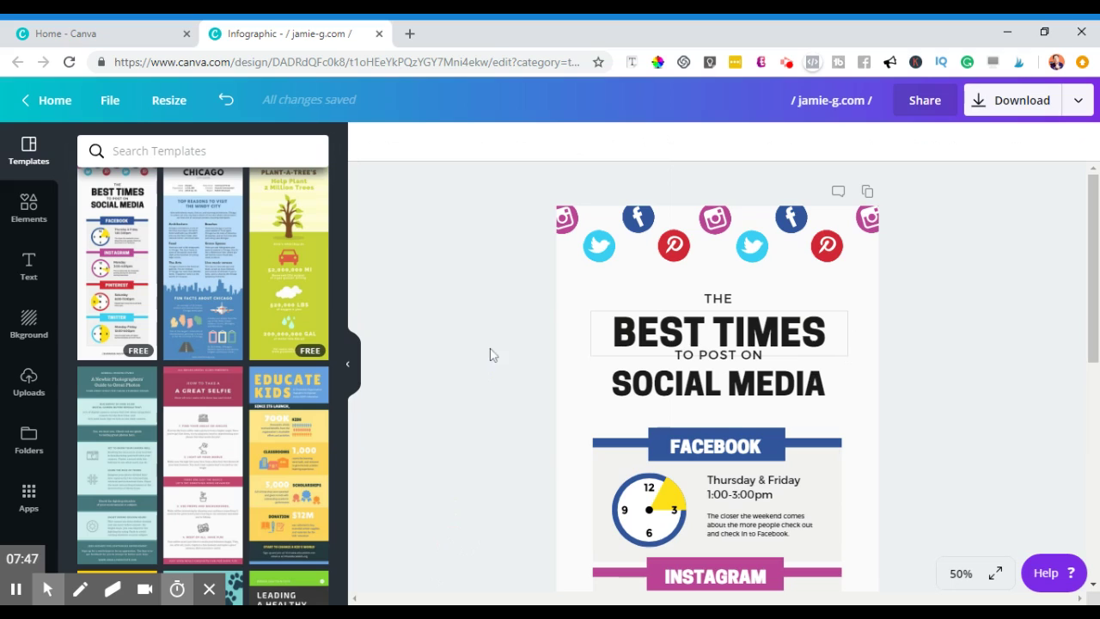
click(615, 314)
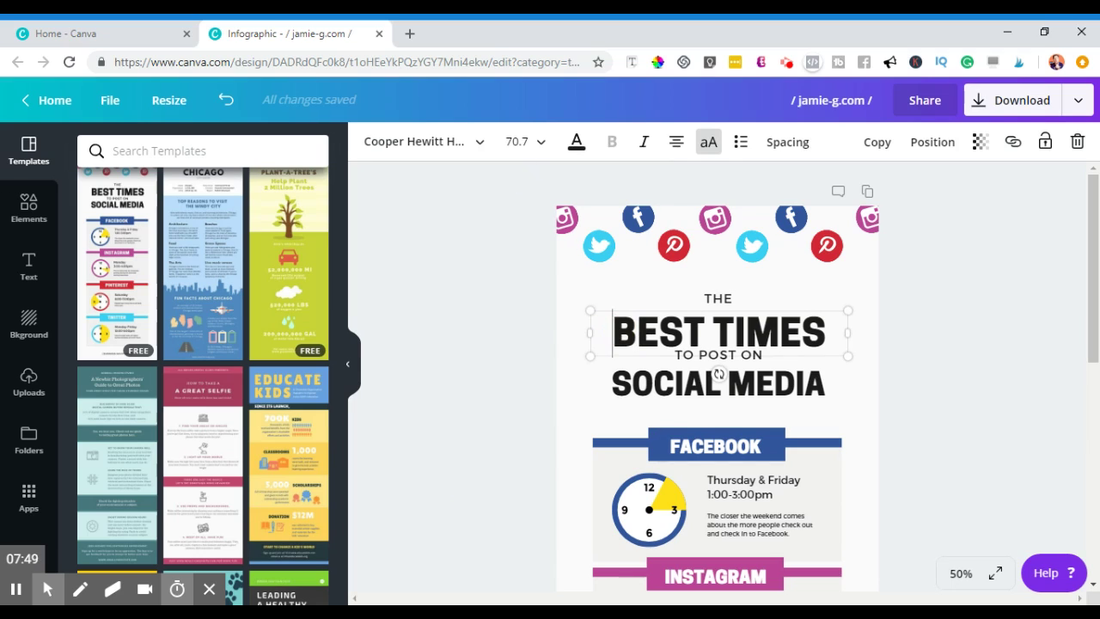
click(575, 142)
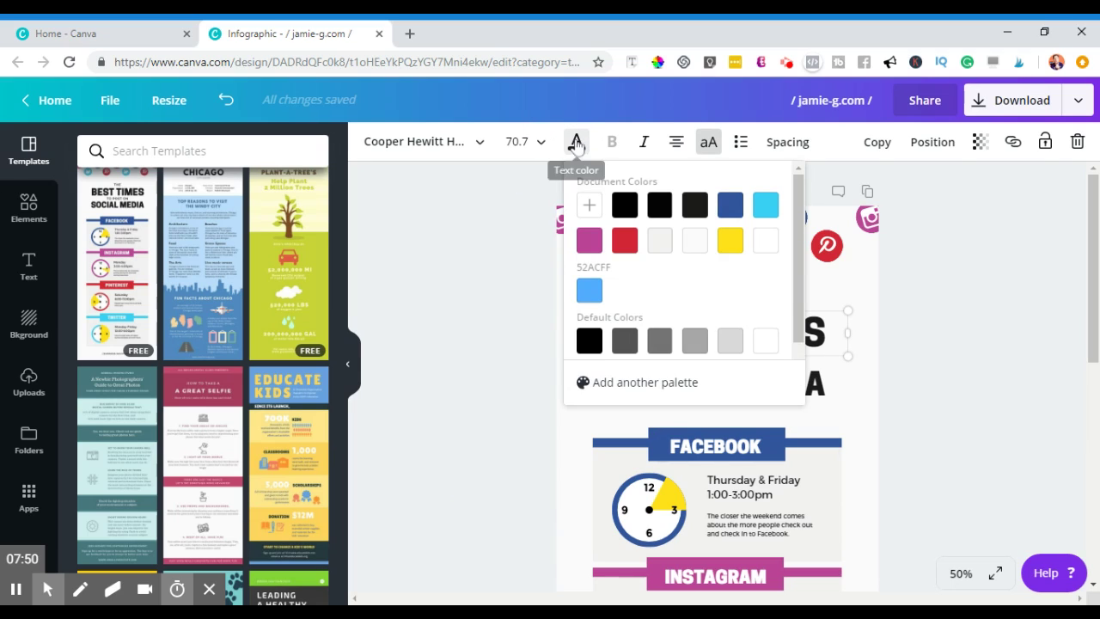
click(590, 204)
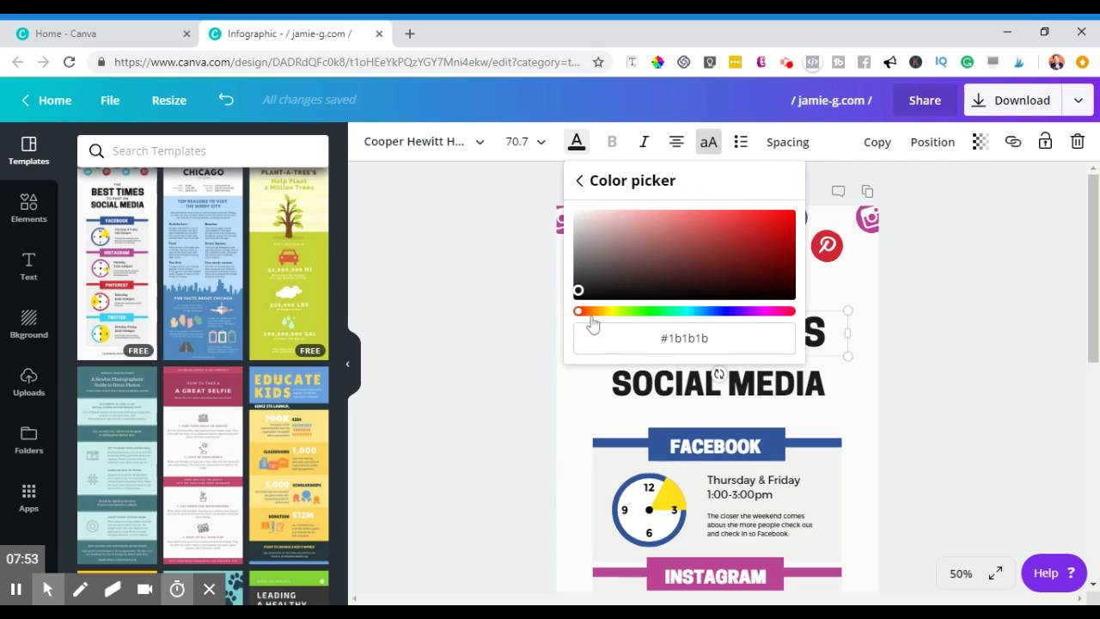
drag(708, 337, 669, 338)
text(ffffff)
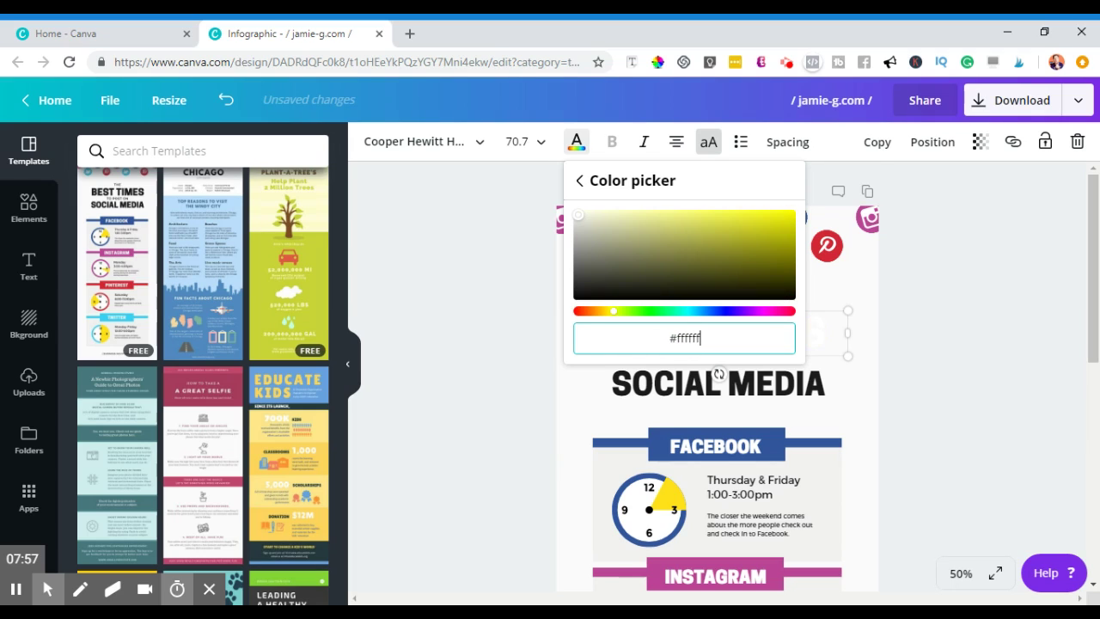
key(Return)
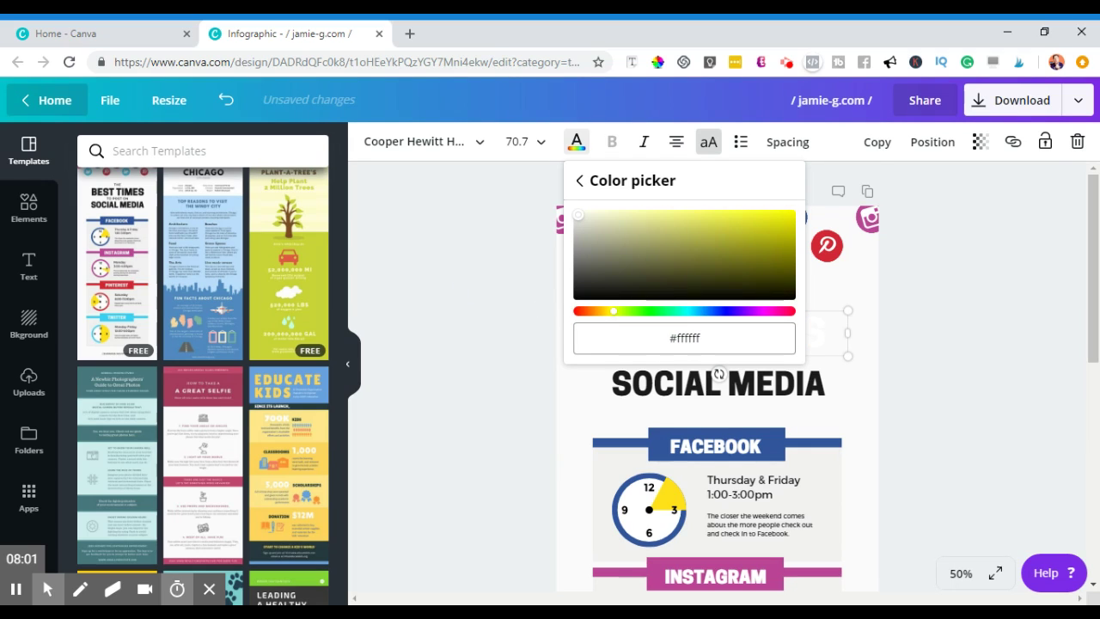
key(Escape)
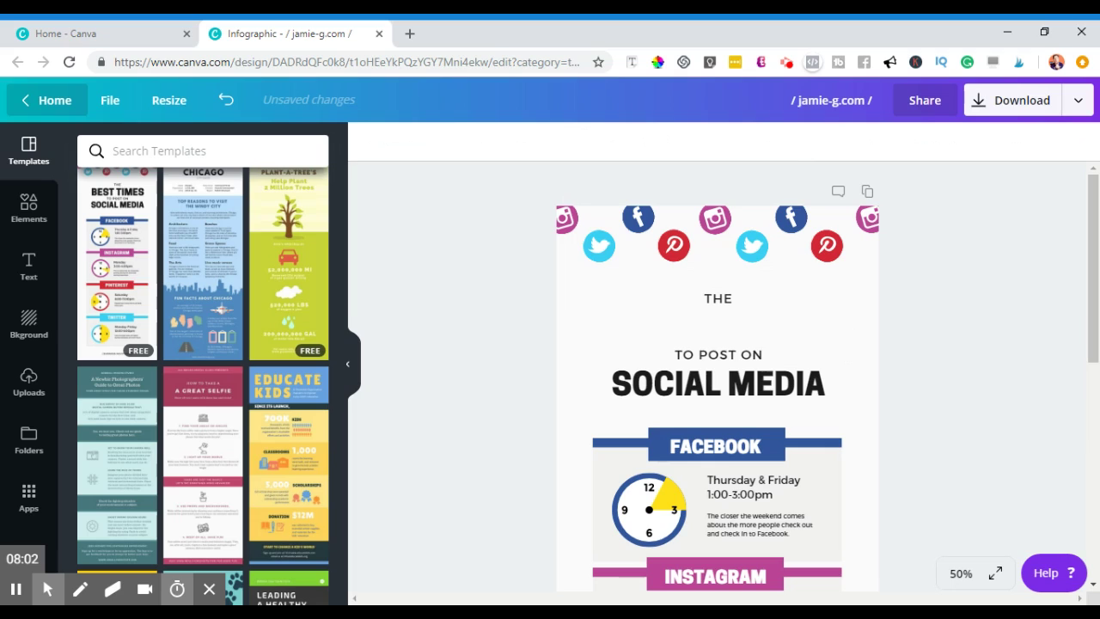
click(724, 323)
click(714, 333)
click(714, 334)
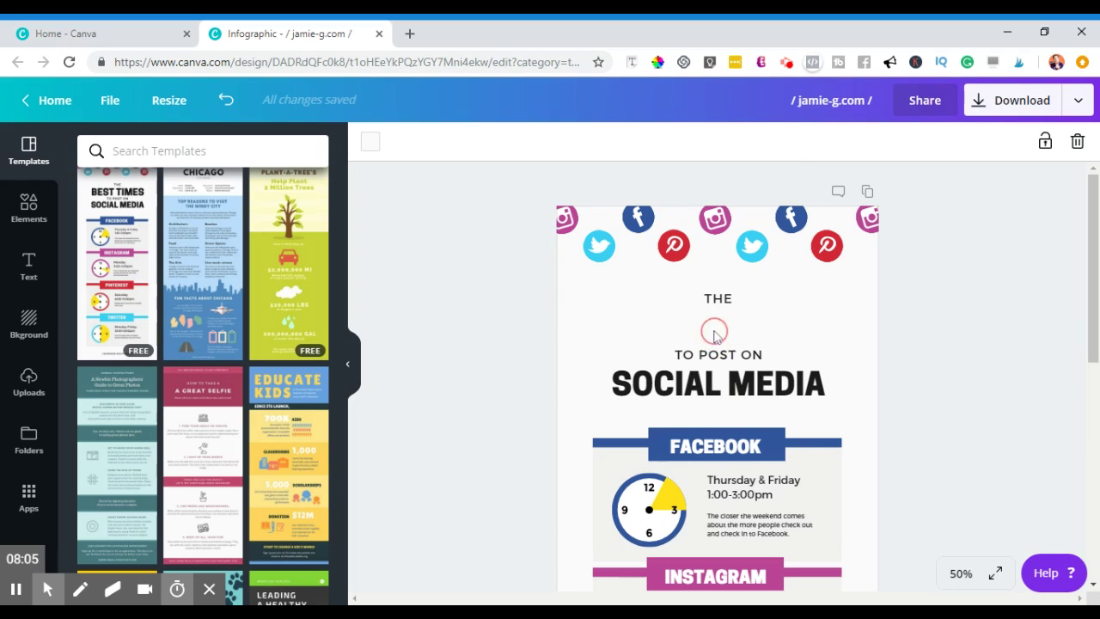
click(714, 333)
click(371, 140)
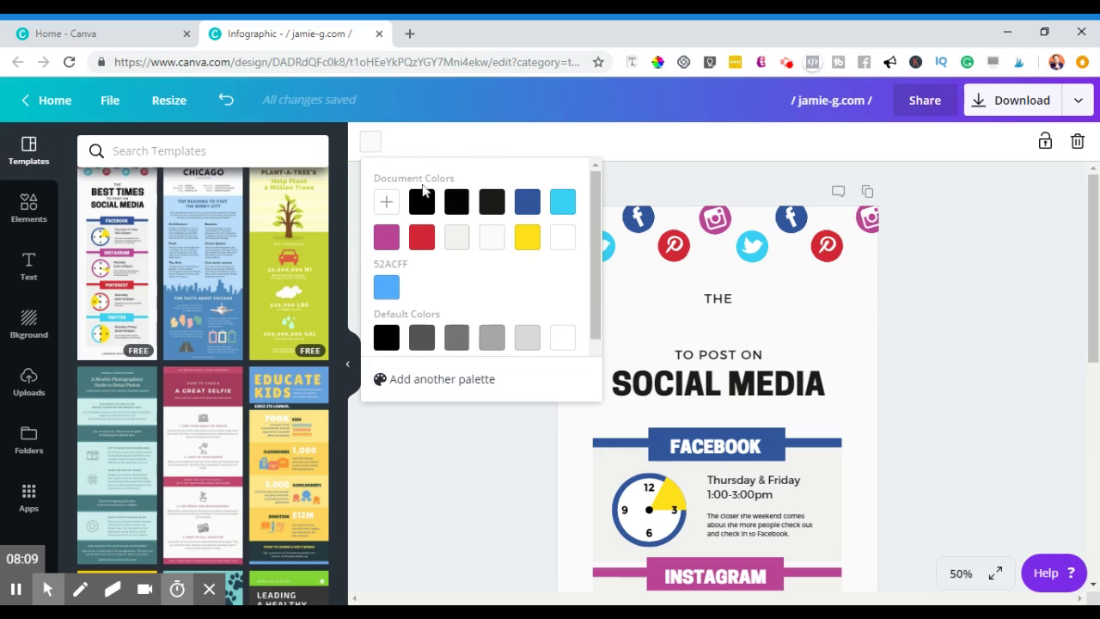
click(387, 237)
click(932, 273)
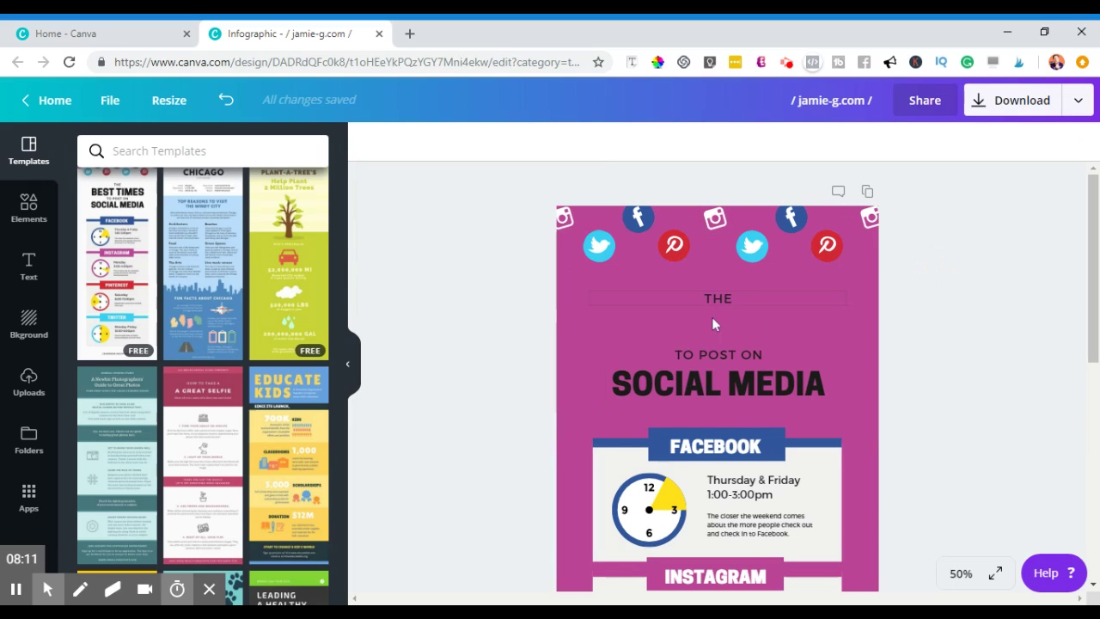
click(705, 319)
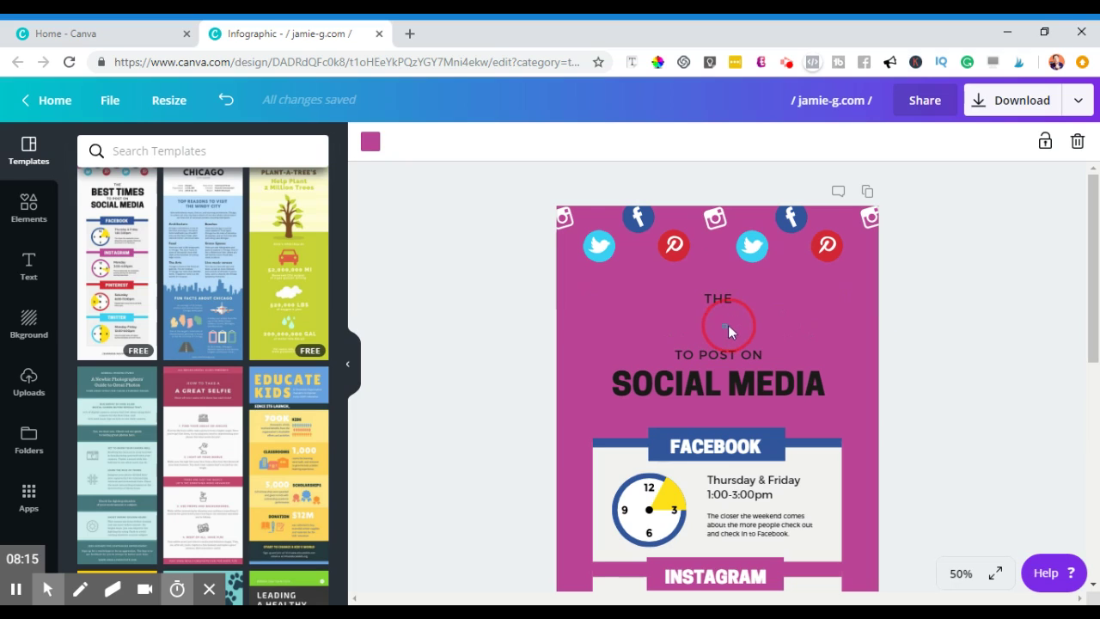
key(Escape)
key(ctrl+z)
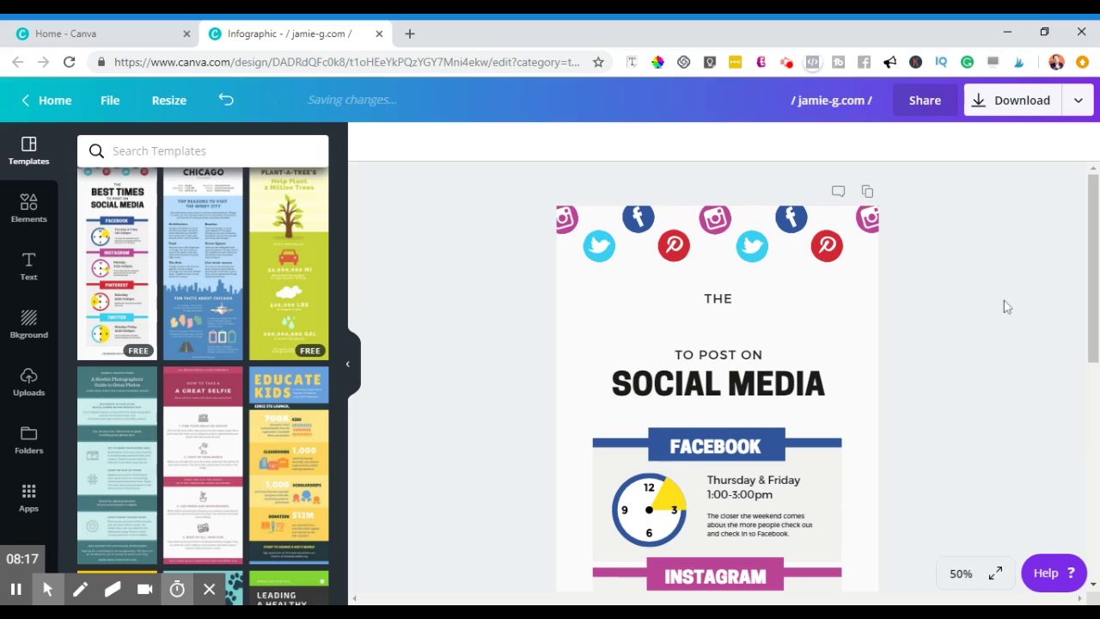
key(ctrl+z)
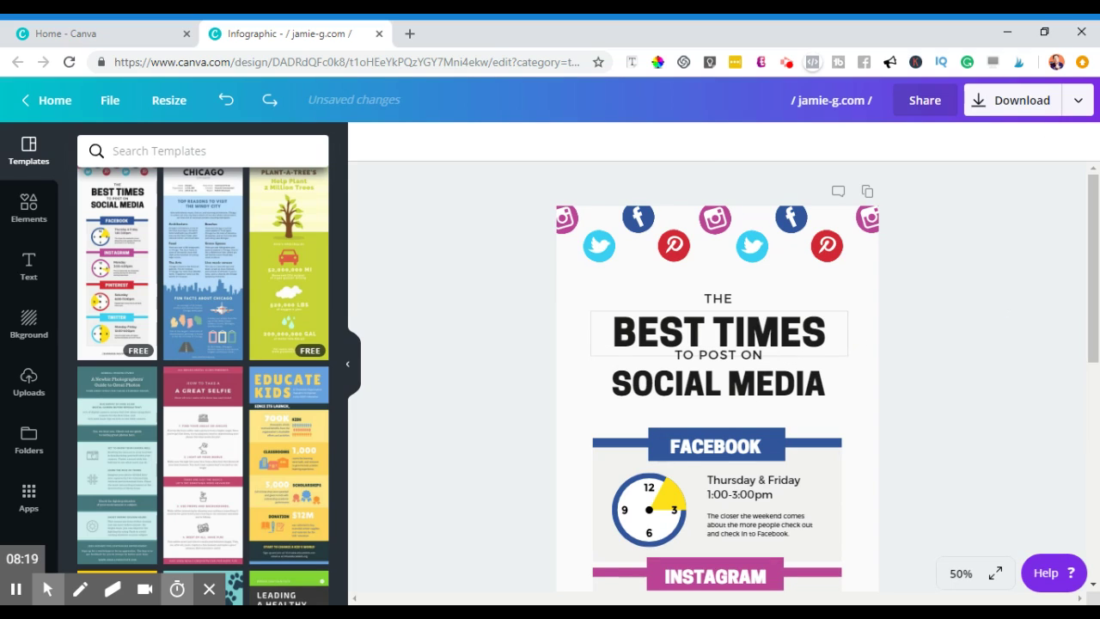
click(780, 333)
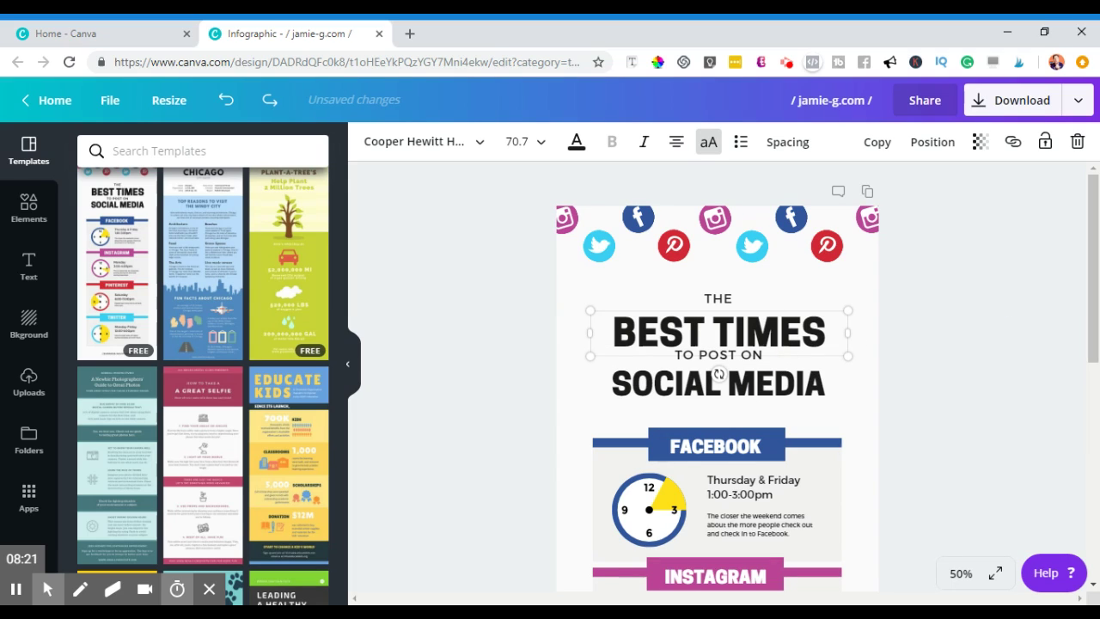
key(ctrl+a)
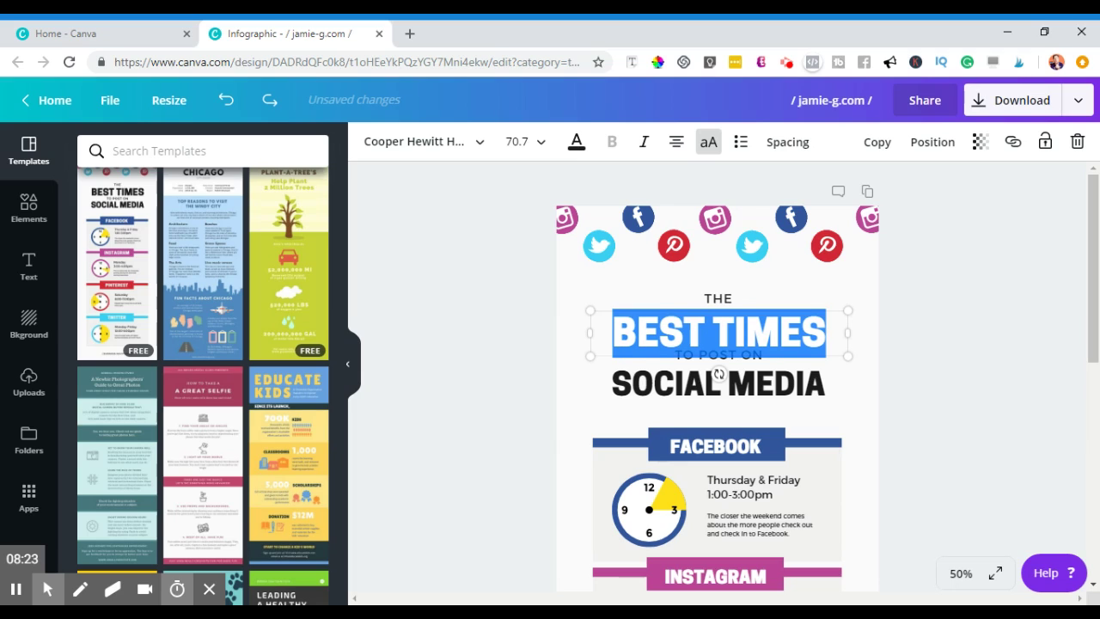
click(577, 142)
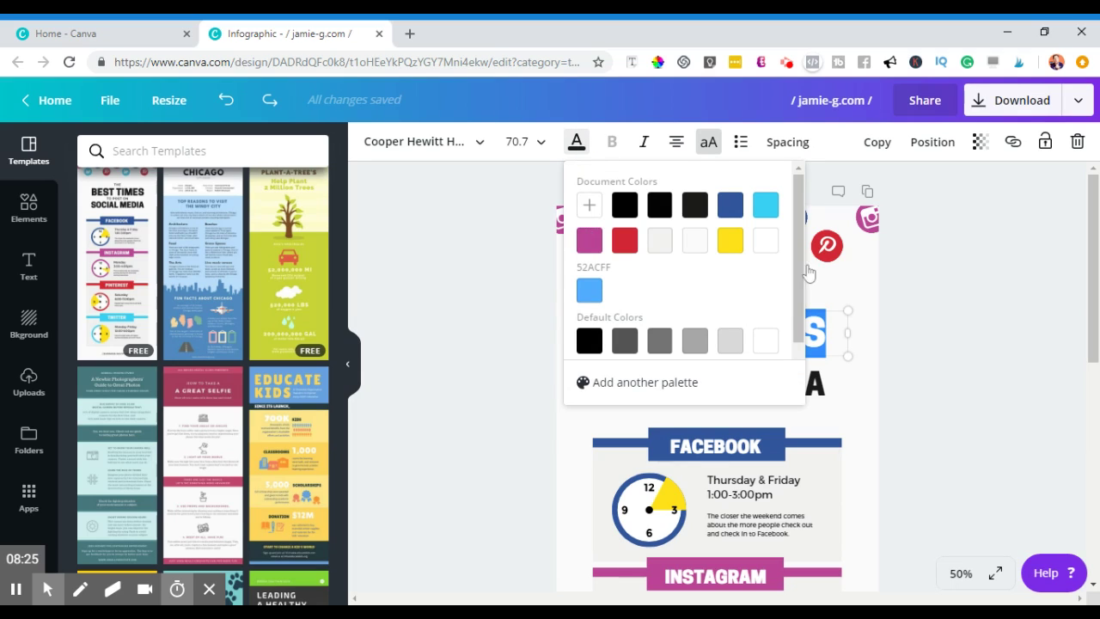
click(589, 239)
click(971, 250)
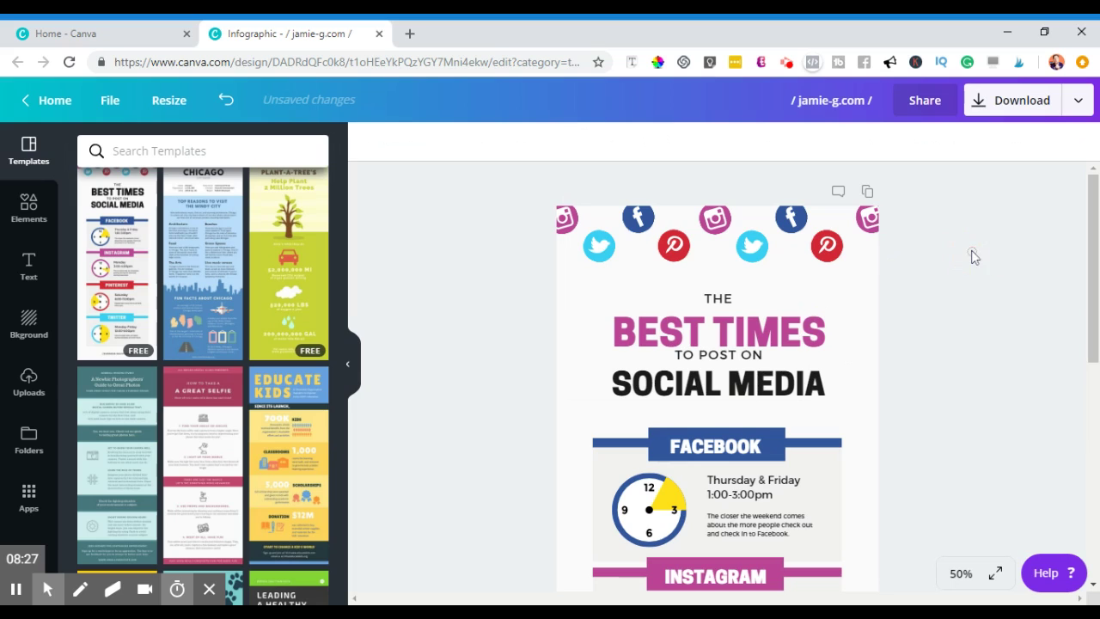
scroll(971, 411, down, 2)
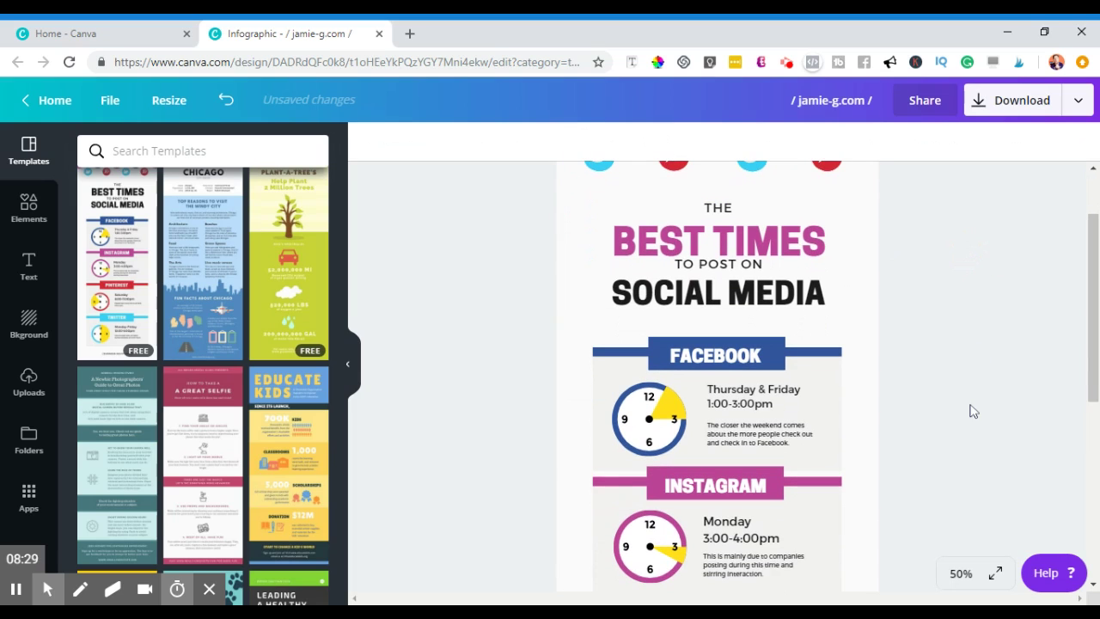
click(717, 292)
click(717, 292)
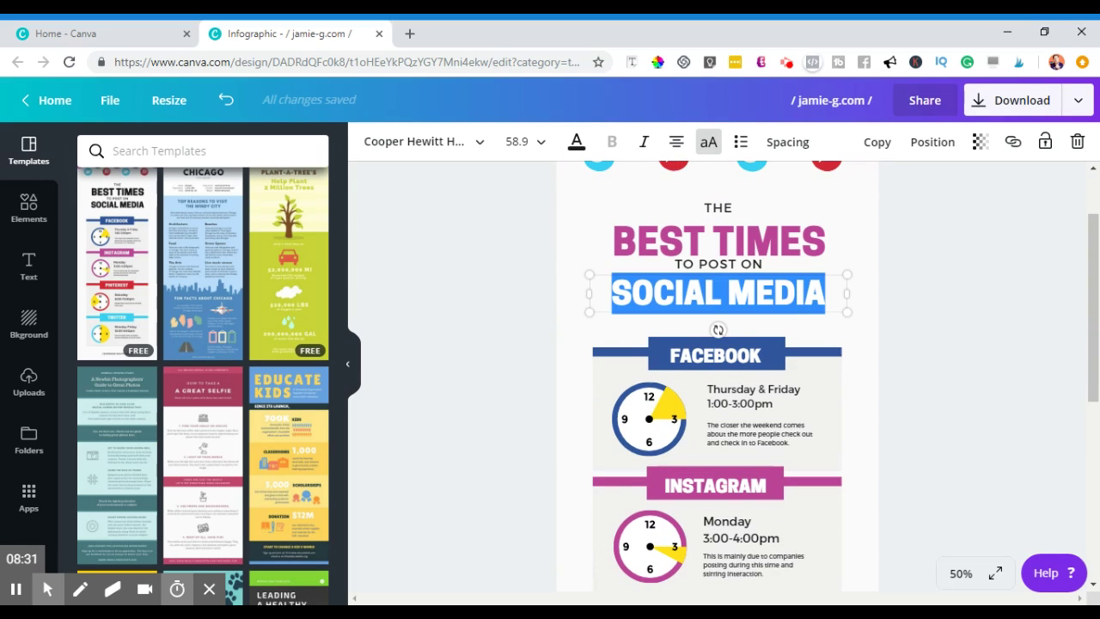
click(576, 141)
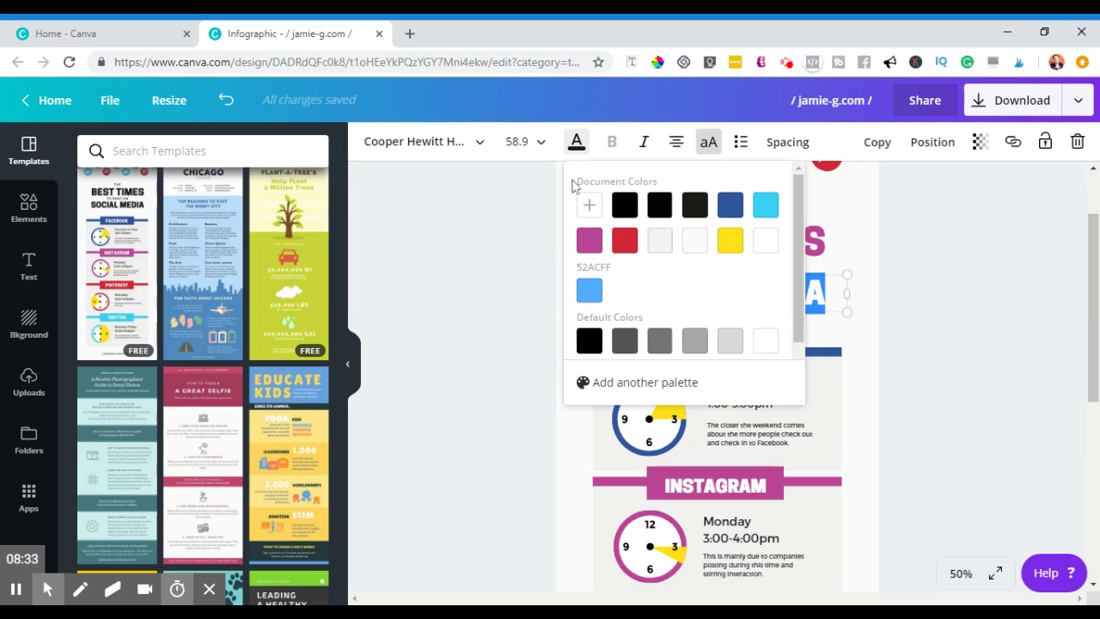
click(589, 242)
click(1011, 307)
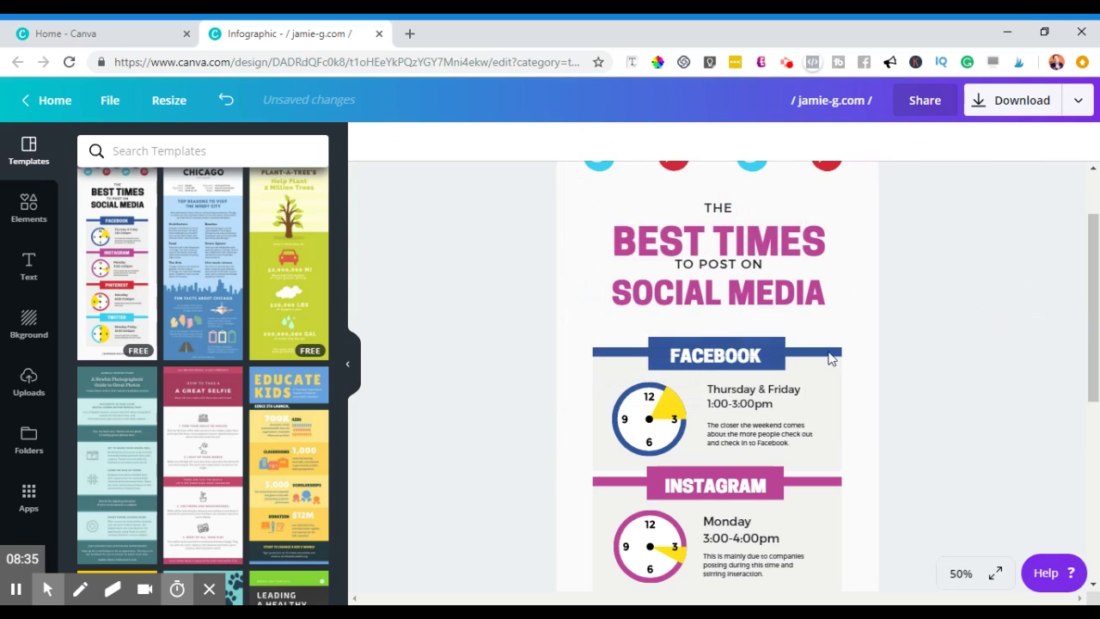
scroll(854, 312, up, 2)
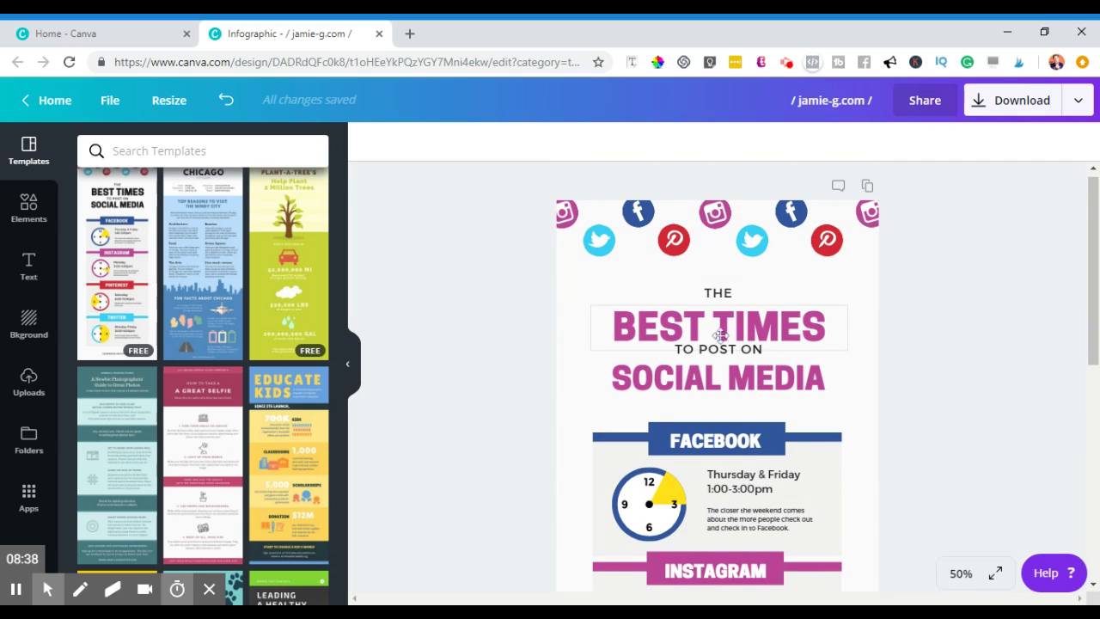
drag(720, 335, 743, 338)
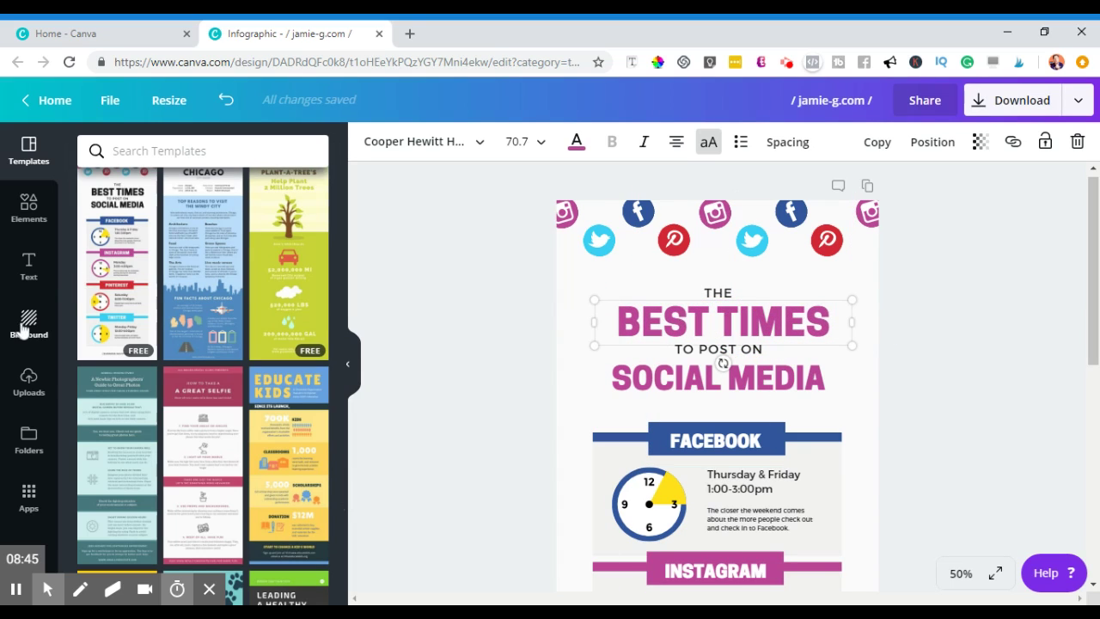
- Add the uploaded pointing cutout photo, crop it and place it right of SOCIAL MEDIA
click(28, 387)
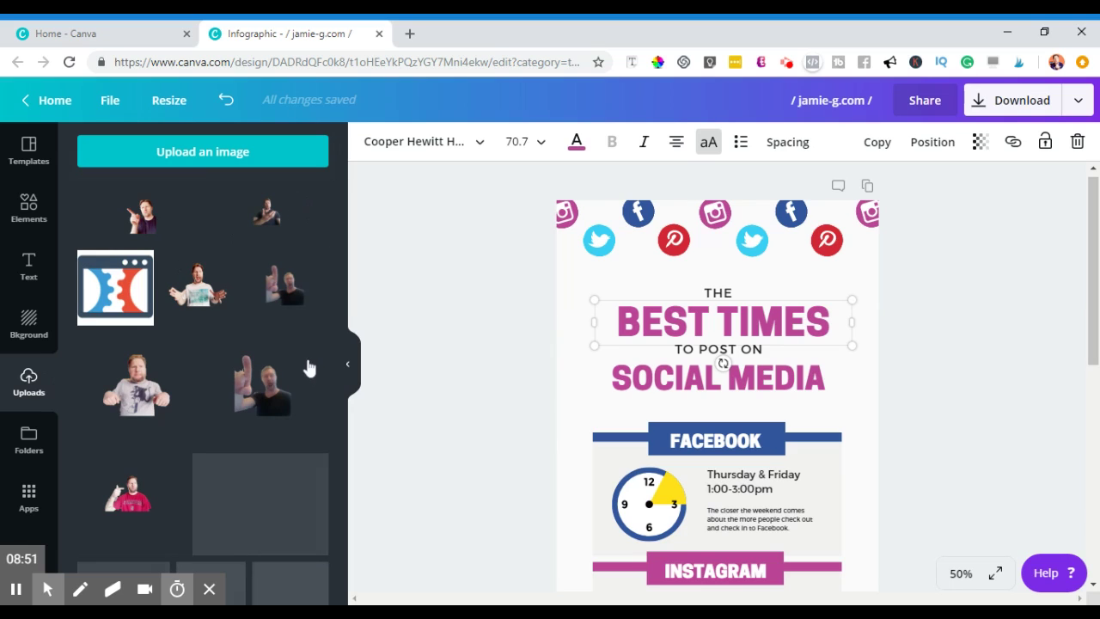
click(140, 217)
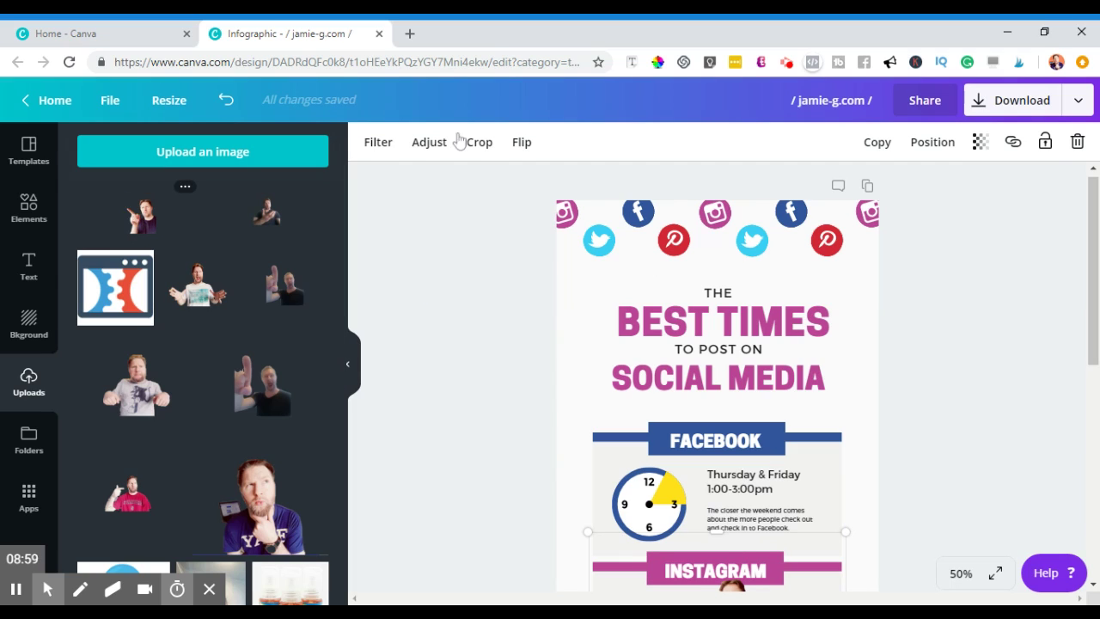
click(143, 221)
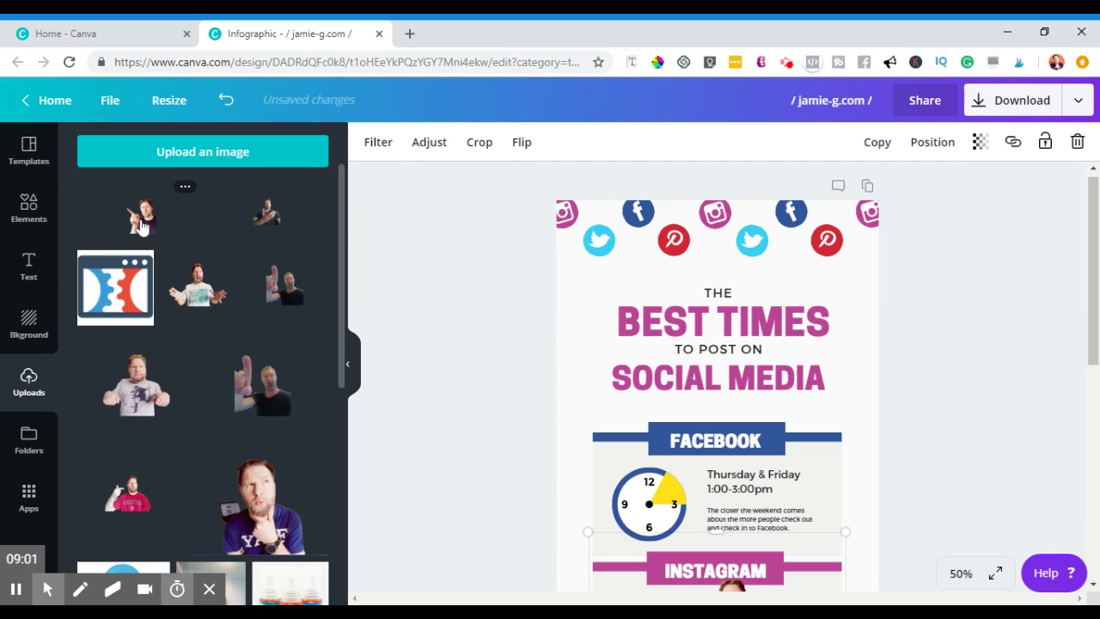
click(378, 254)
scroll(481, 375, down, 3)
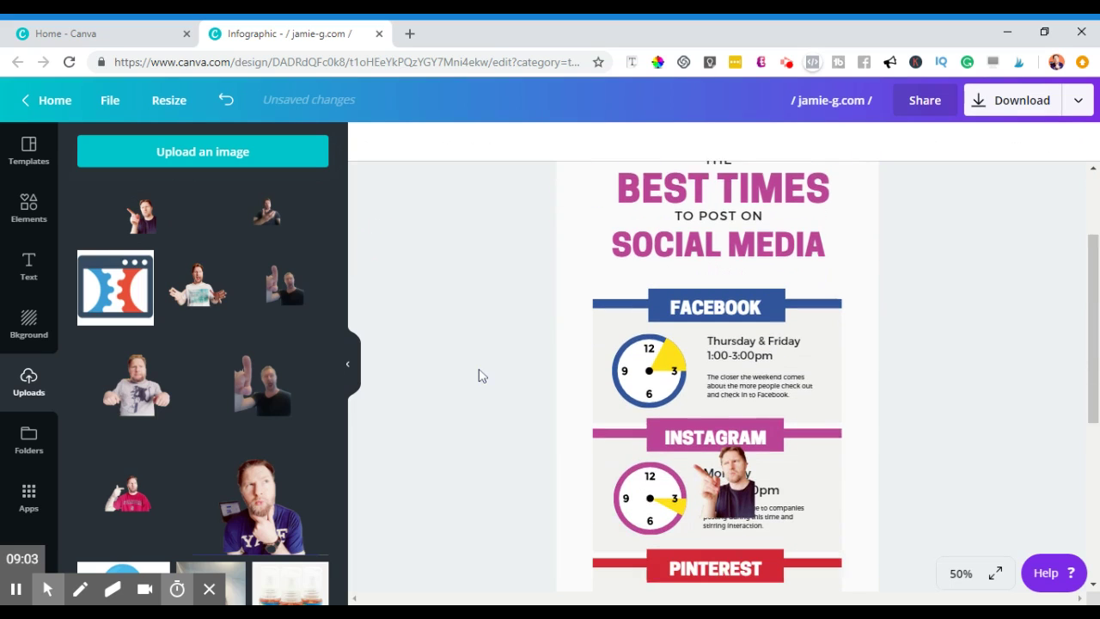
drag(762, 385, 781, 247)
scroll(782, 247, up, 3)
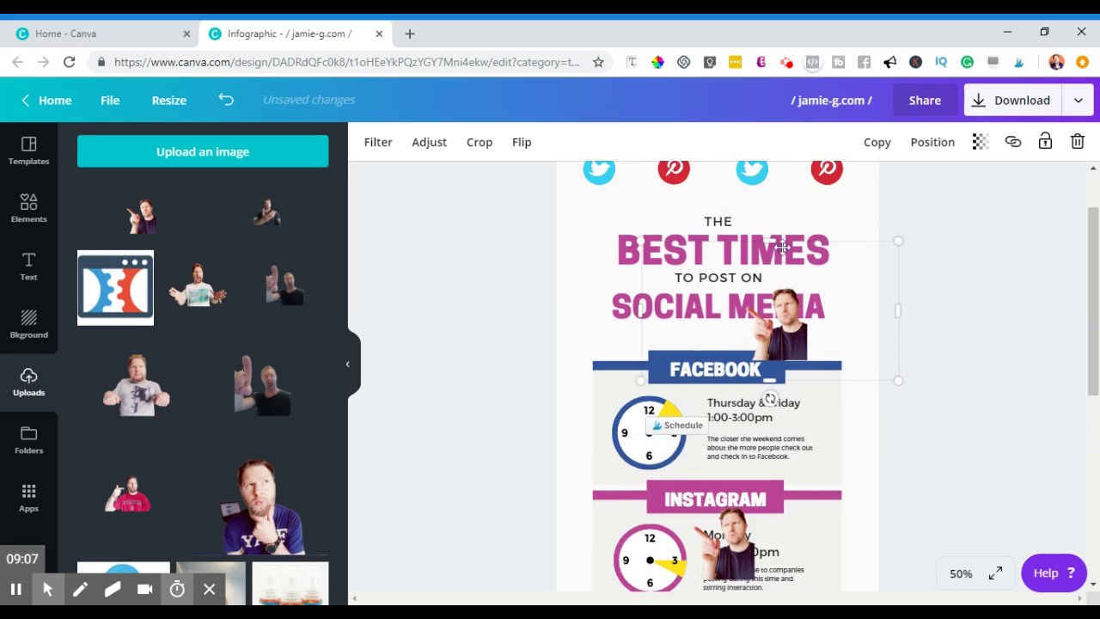
mouse_move(898, 419)
mouse_down()
mouse_move(738, 371)
mouse_move(896, 418)
mouse_up()
drag(896, 347, 820, 353)
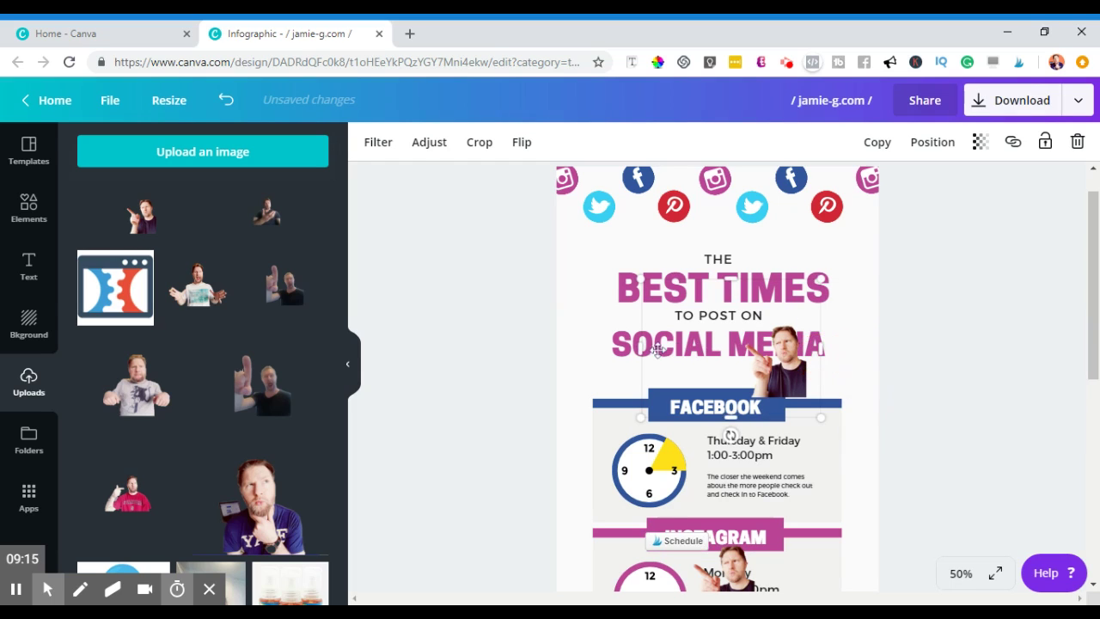
drag(655, 349, 732, 352)
drag(772, 277, 770, 316)
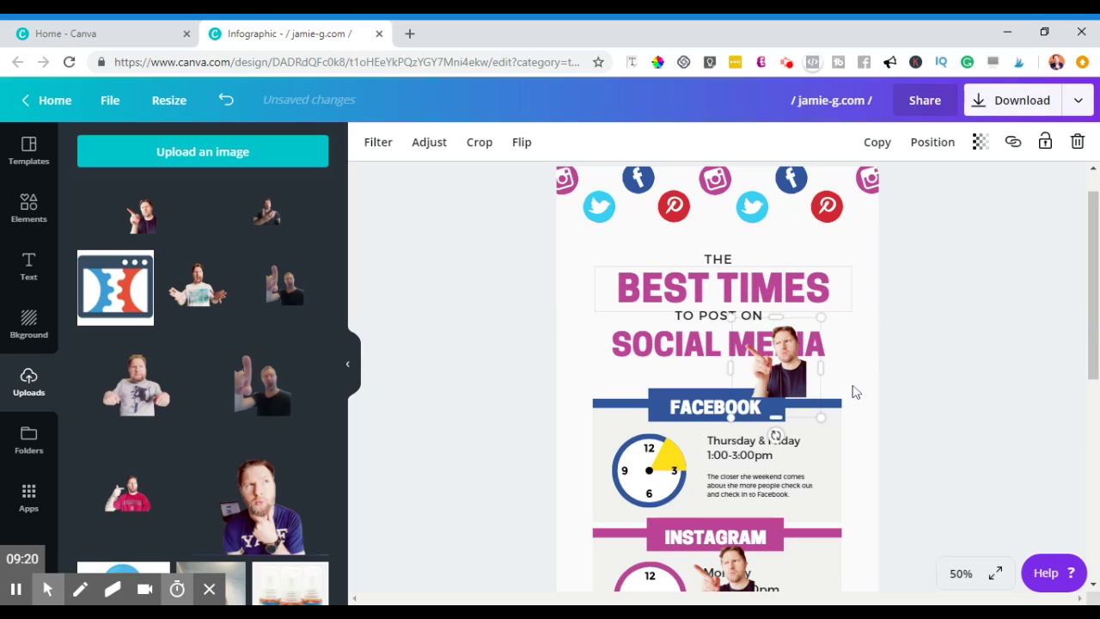
drag(783, 399, 852, 401)
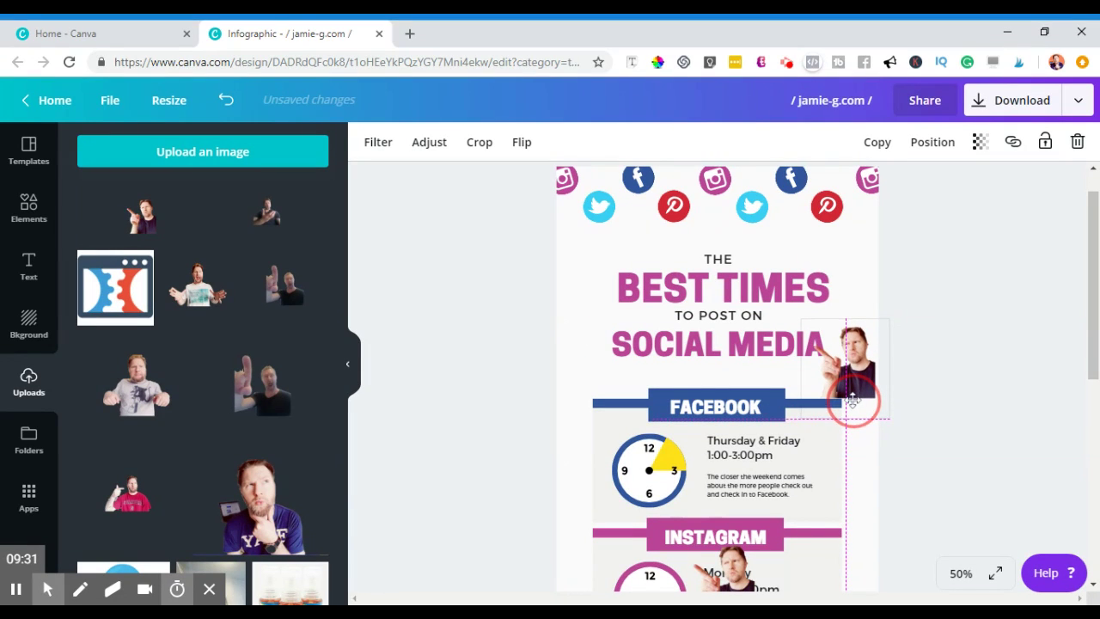
- Narrow the SOCIAL MEDIA text box so the heading shifts left
click(916, 373)
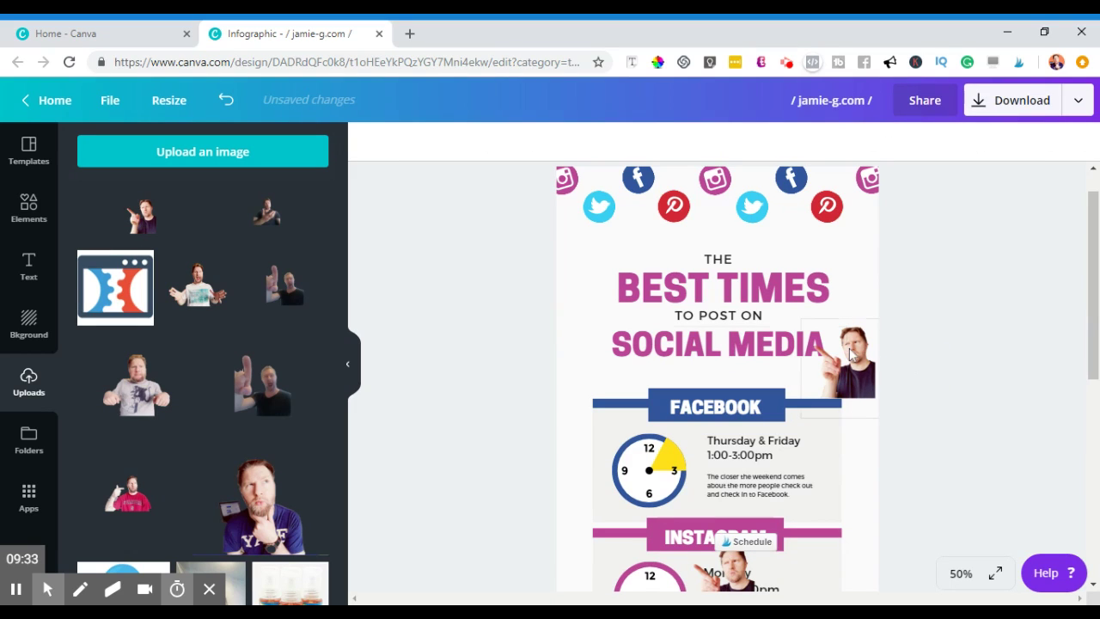
click(773, 348)
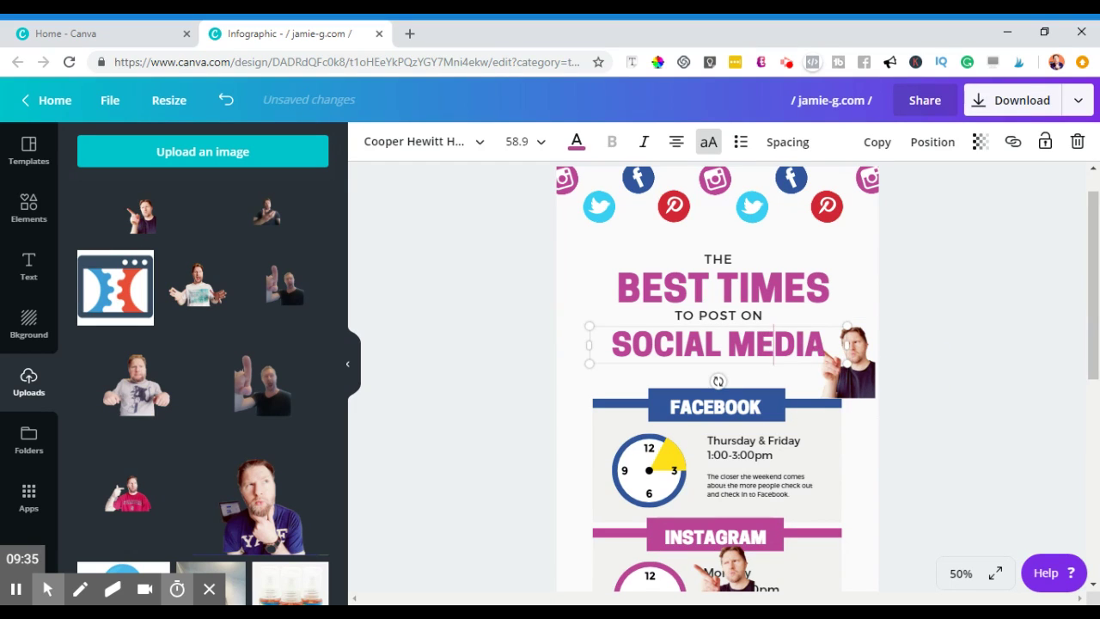
drag(846, 345, 829, 346)
click(967, 331)
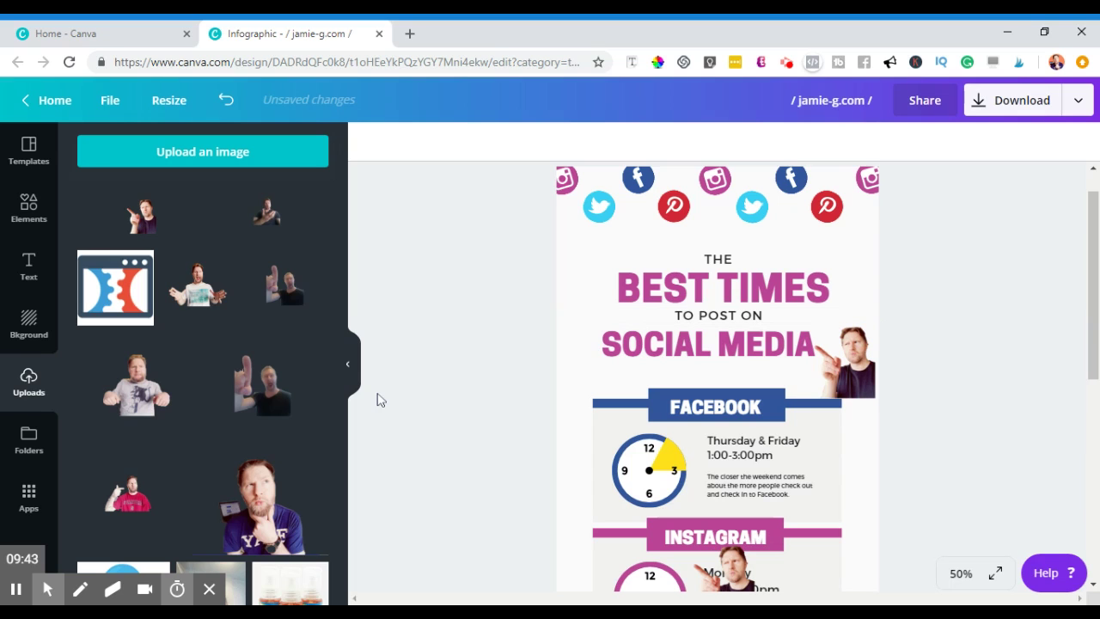
scroll(722, 549, down, 1)
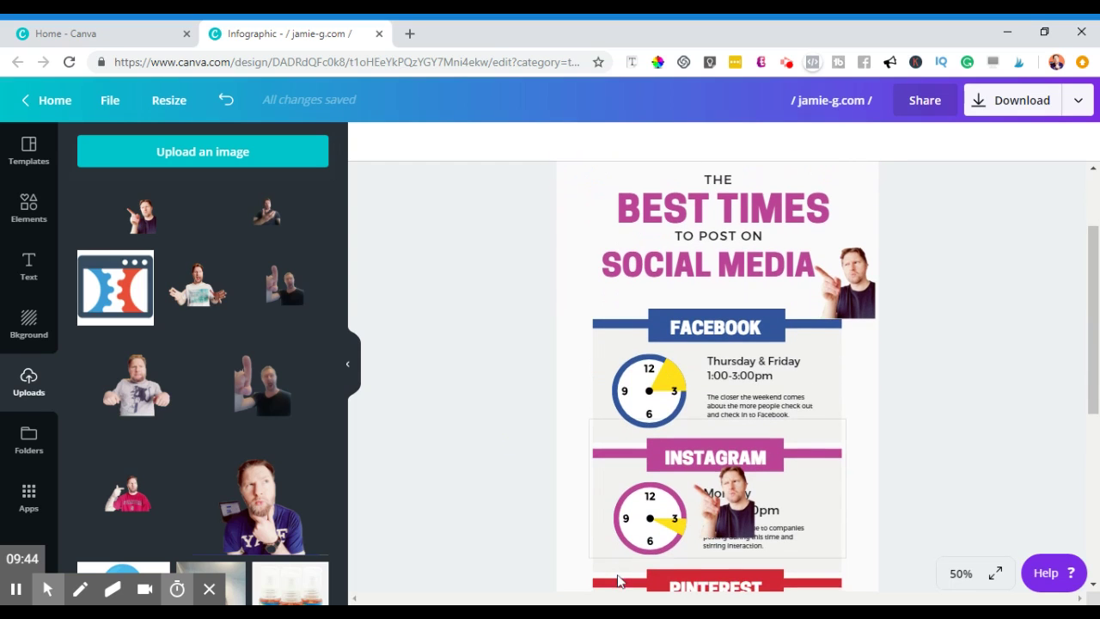
- Move the Instagram-section cutout left of SOCIAL MEDIA and flip it horizontally
click(737, 533)
drag(737, 533, 591, 303)
click(521, 143)
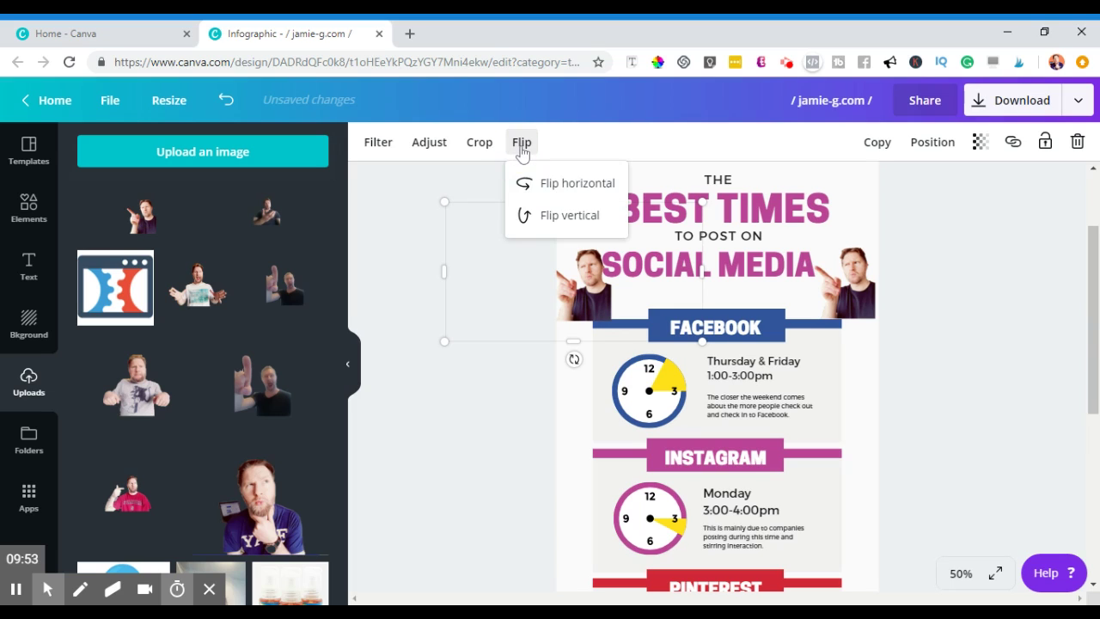
click(523, 180)
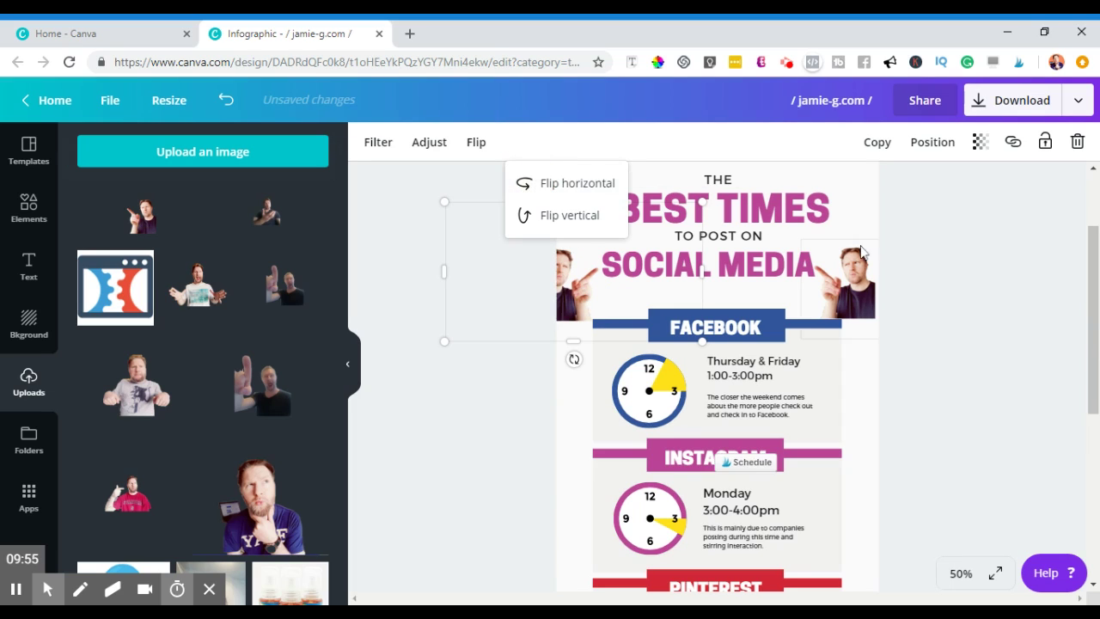
click(989, 283)
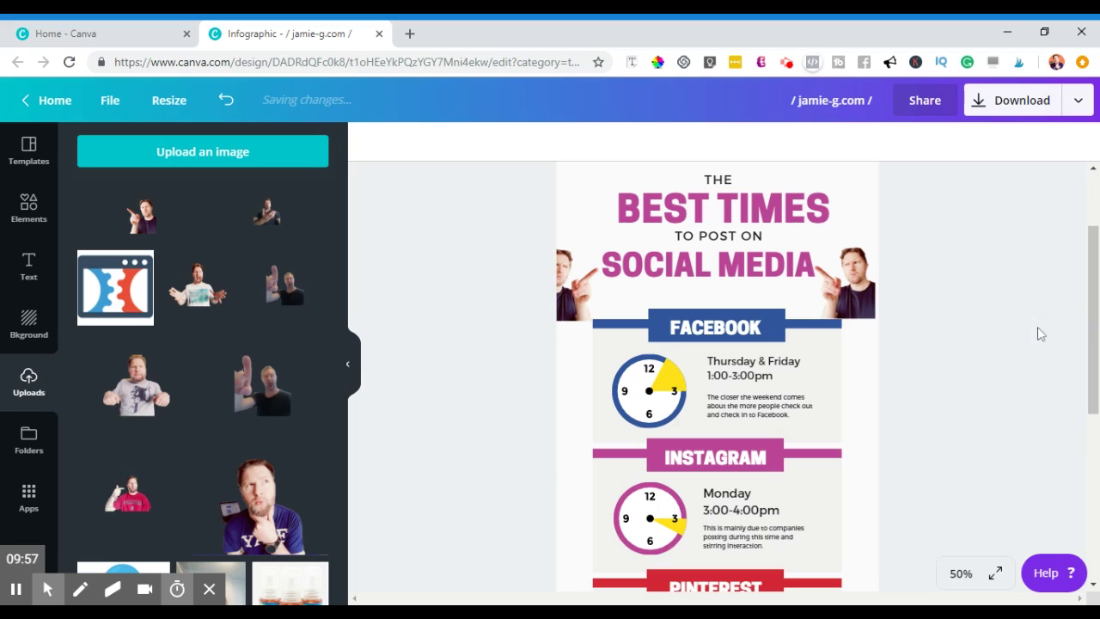
scroll(970, 370, up, 2)
scroll(971, 370, down, 8)
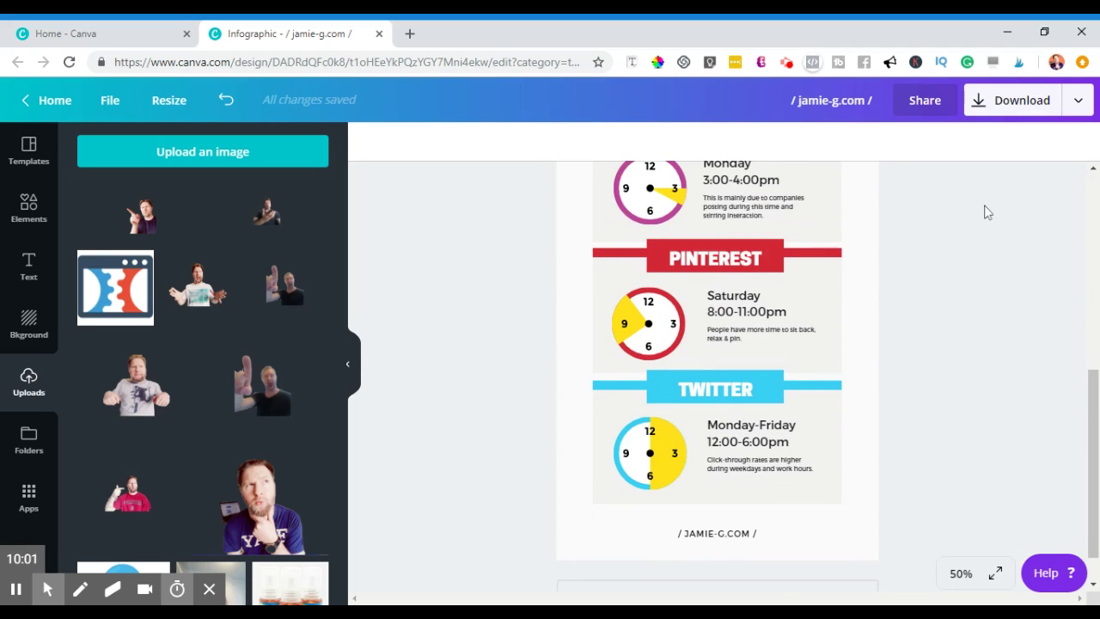
scroll(987, 212, up, 8)
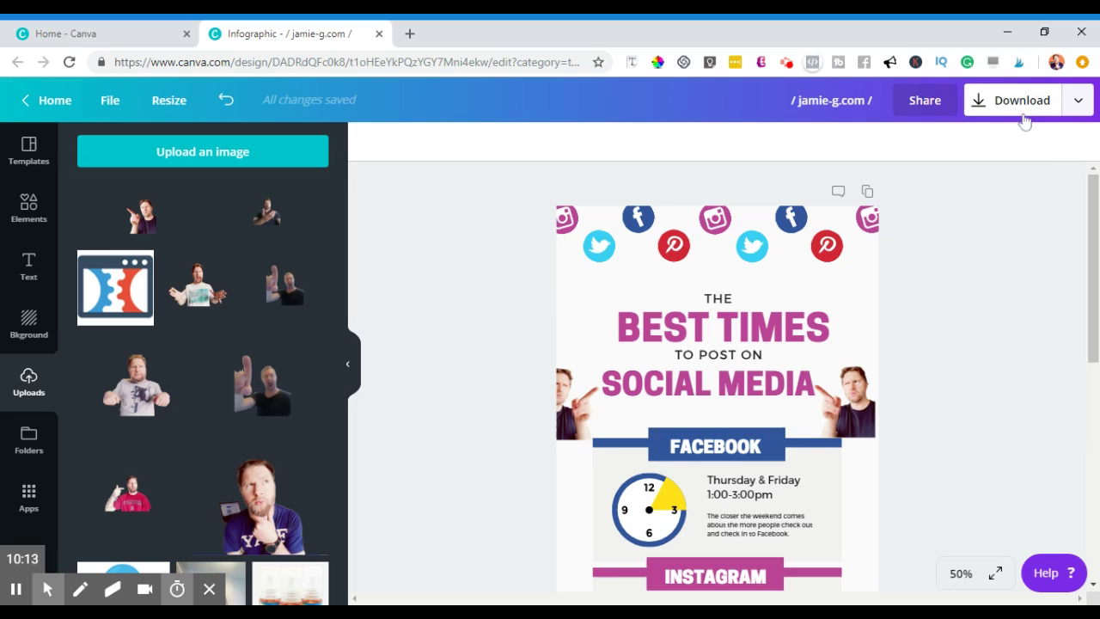
click(1076, 101)
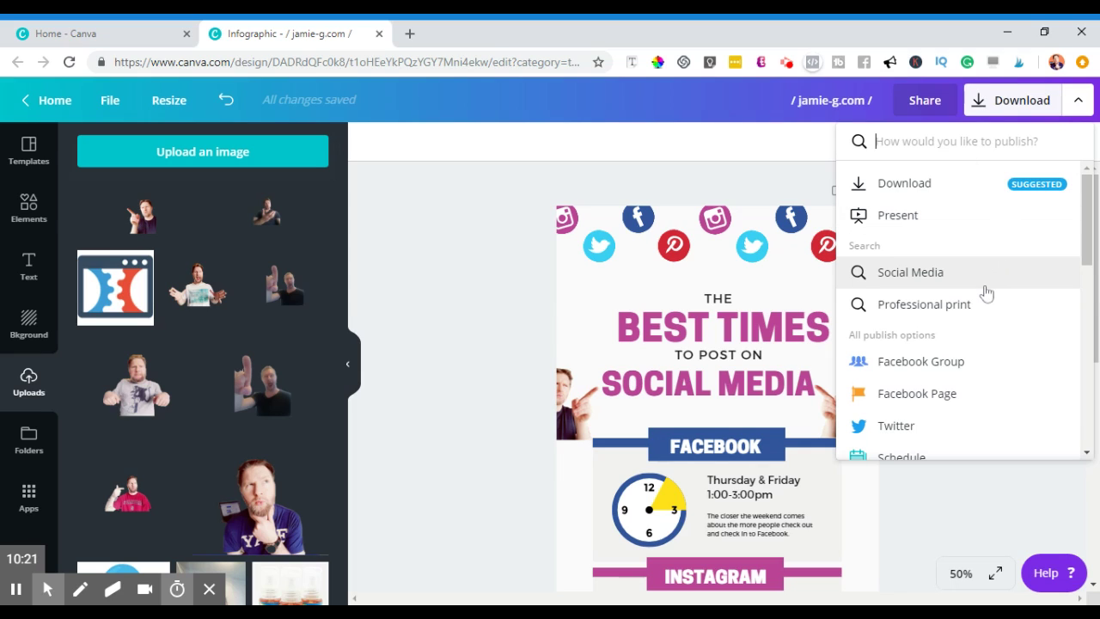
- Scroll through the Download menu's publish and share options, then close the menu
scroll(983, 292, down, 1)
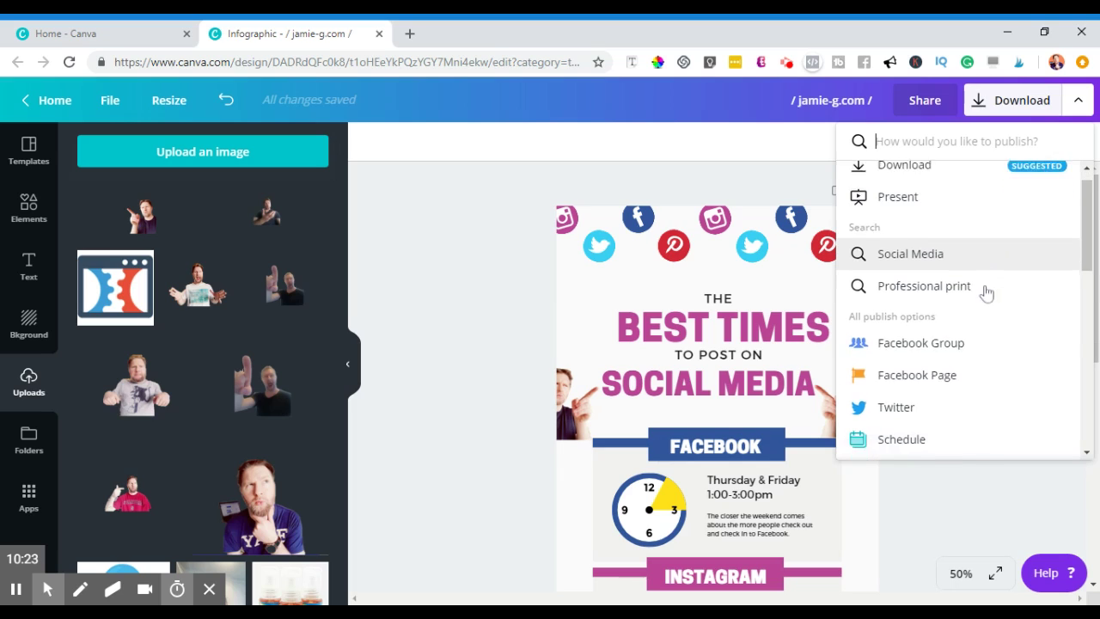
scroll(981, 347, down, 1)
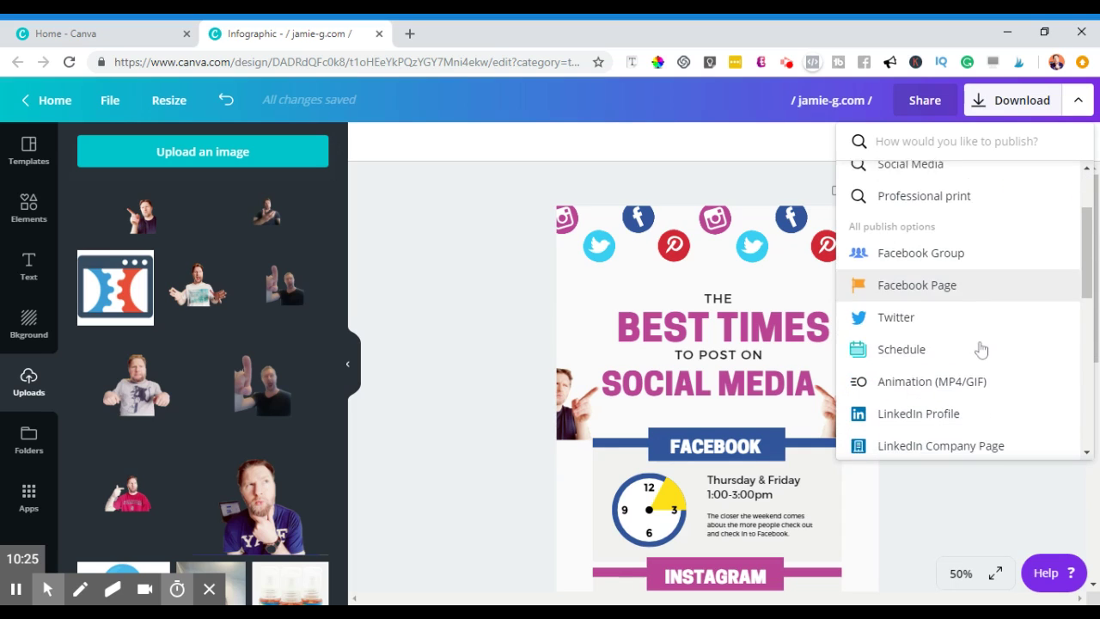
scroll(981, 348, down, 2)
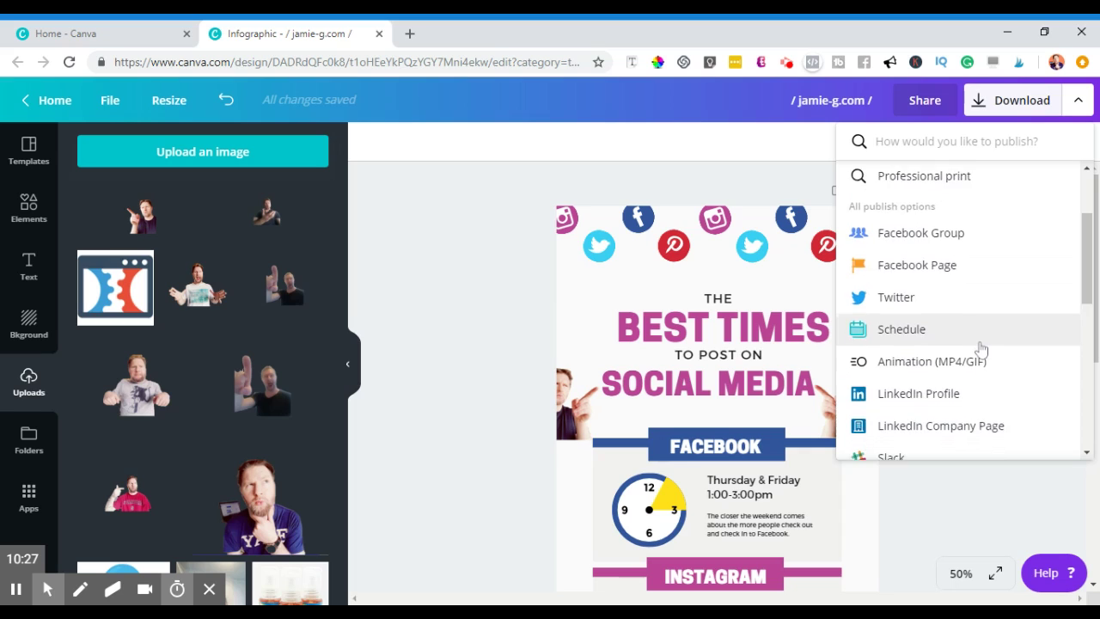
scroll(981, 348, down, 1)
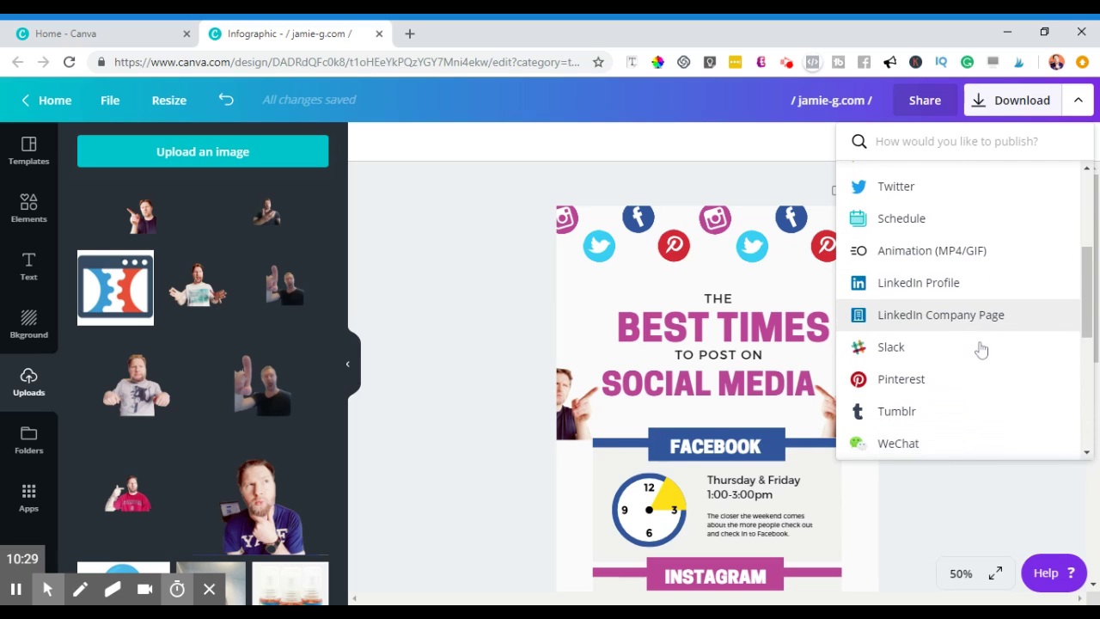
scroll(981, 348, up, 2)
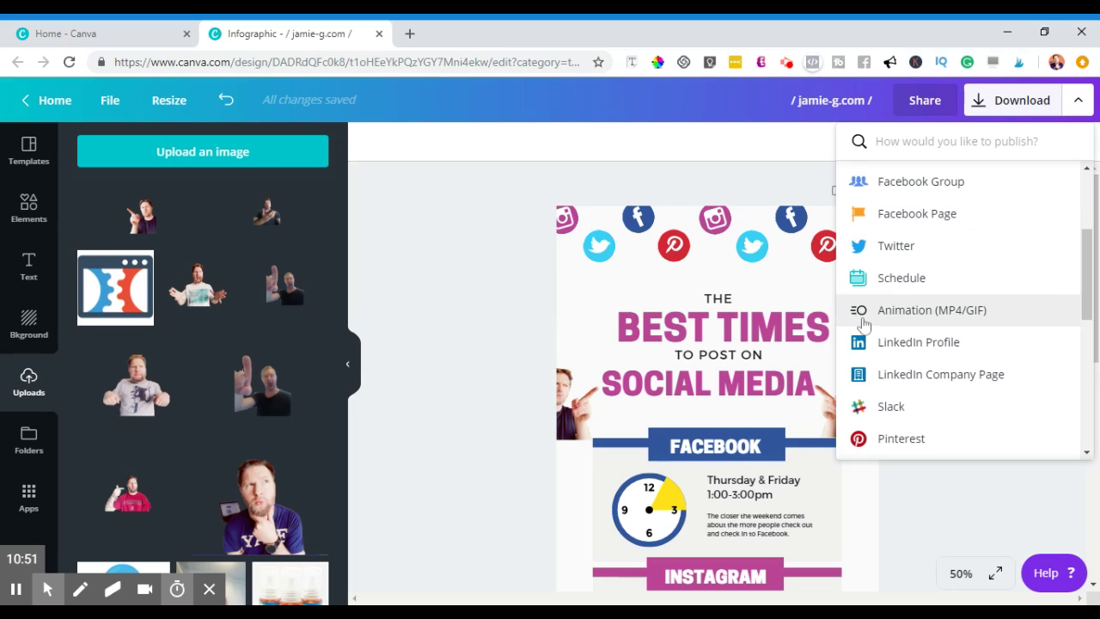
scroll(1001, 378, down, 3)
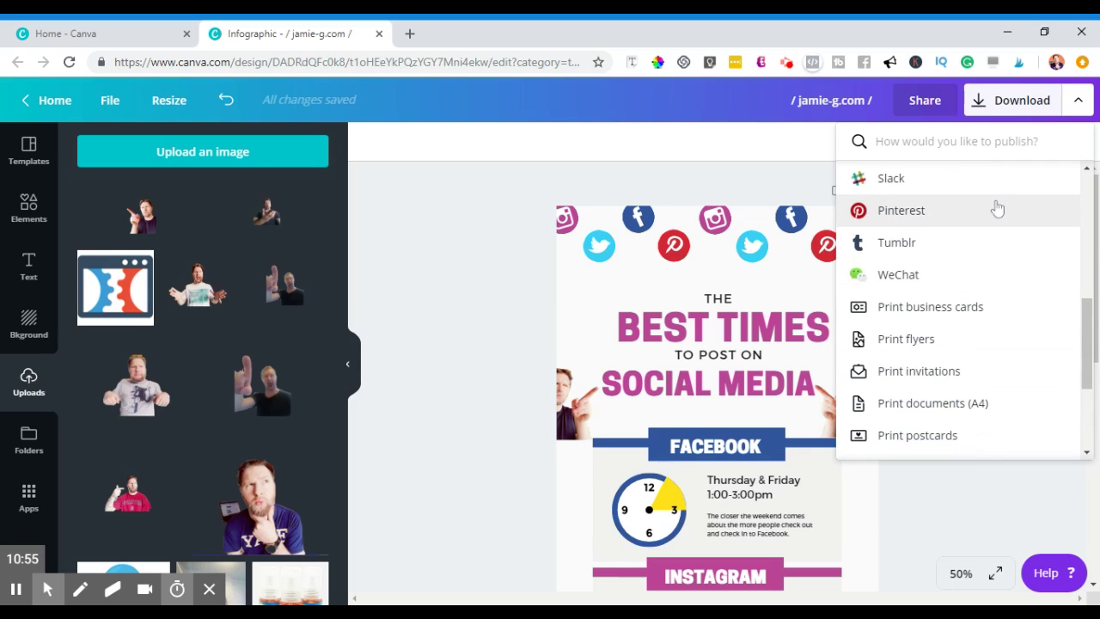
scroll(984, 306, down, 4)
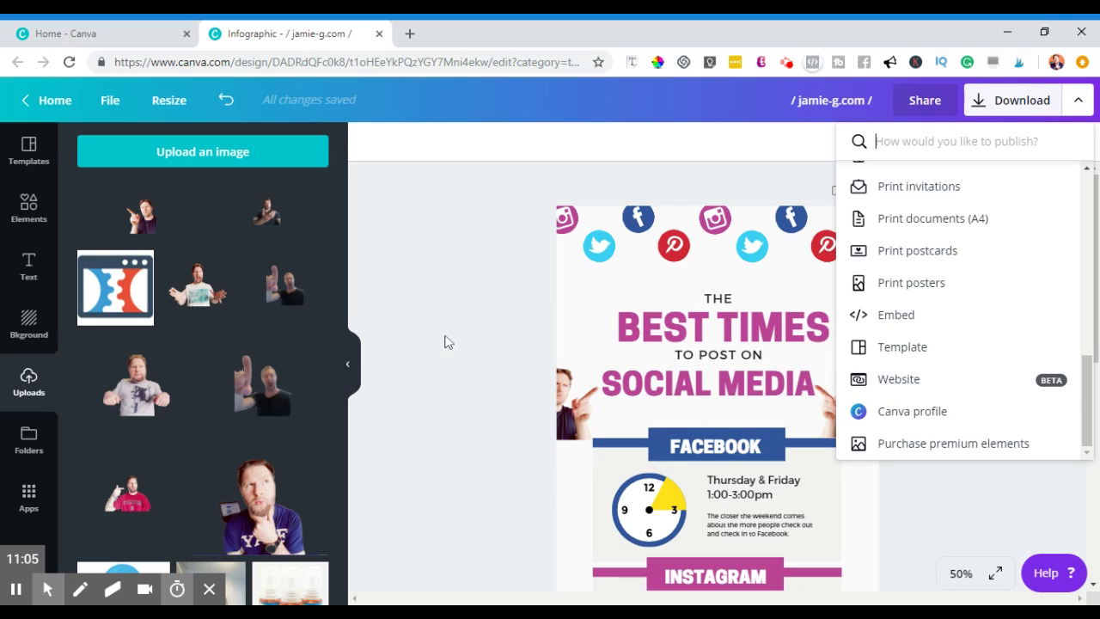
click(462, 379)
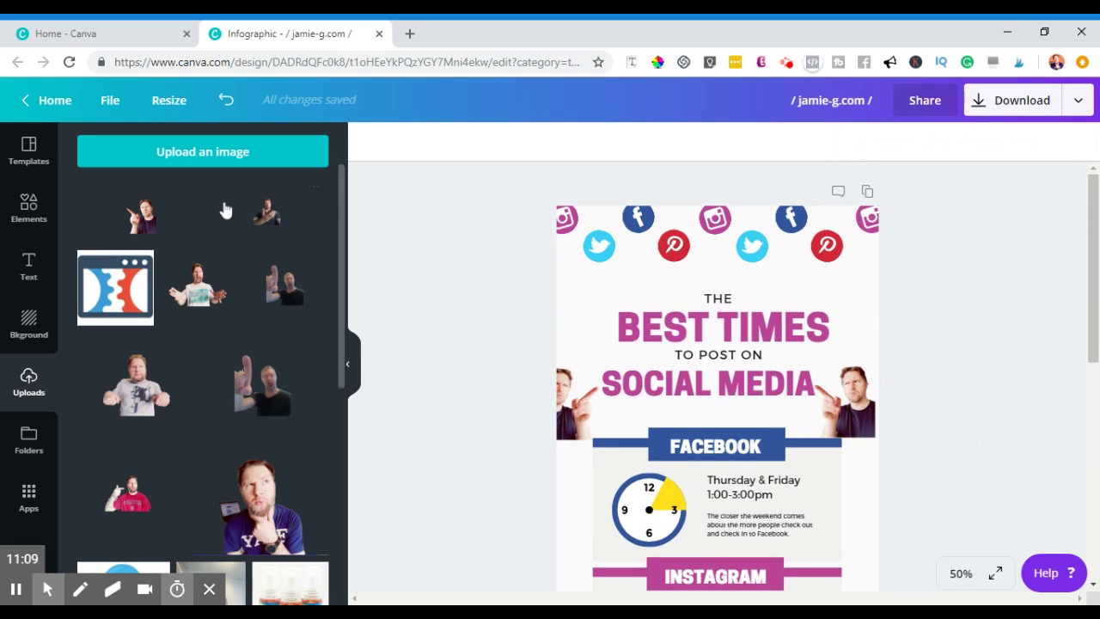
- Open the Elements library, filter it to Graphics, and focus its search box
click(19, 212)
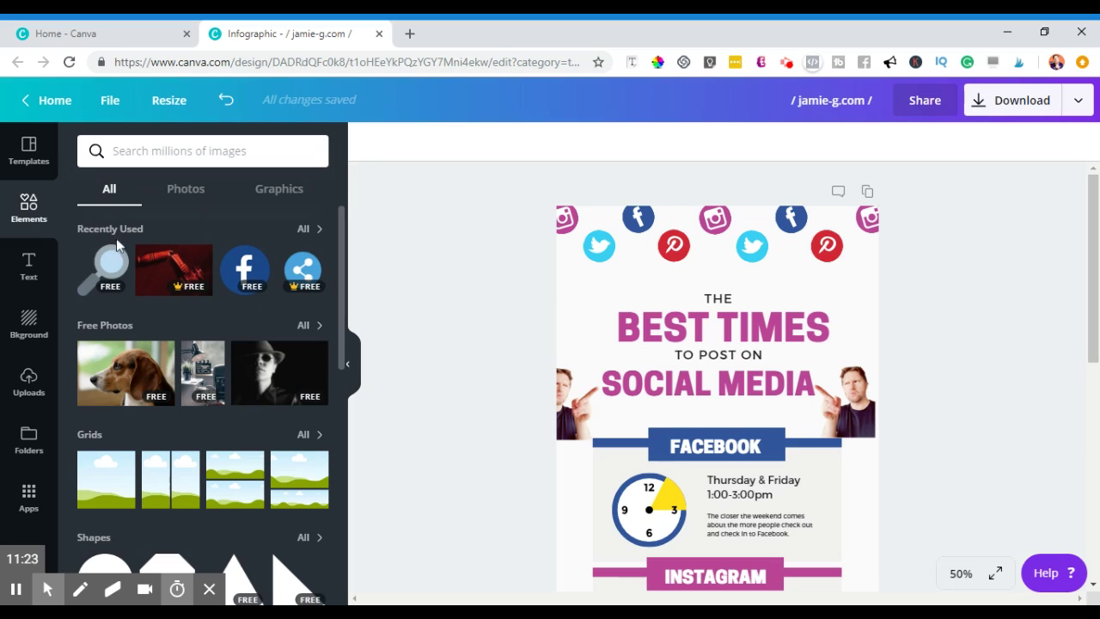
click(289, 191)
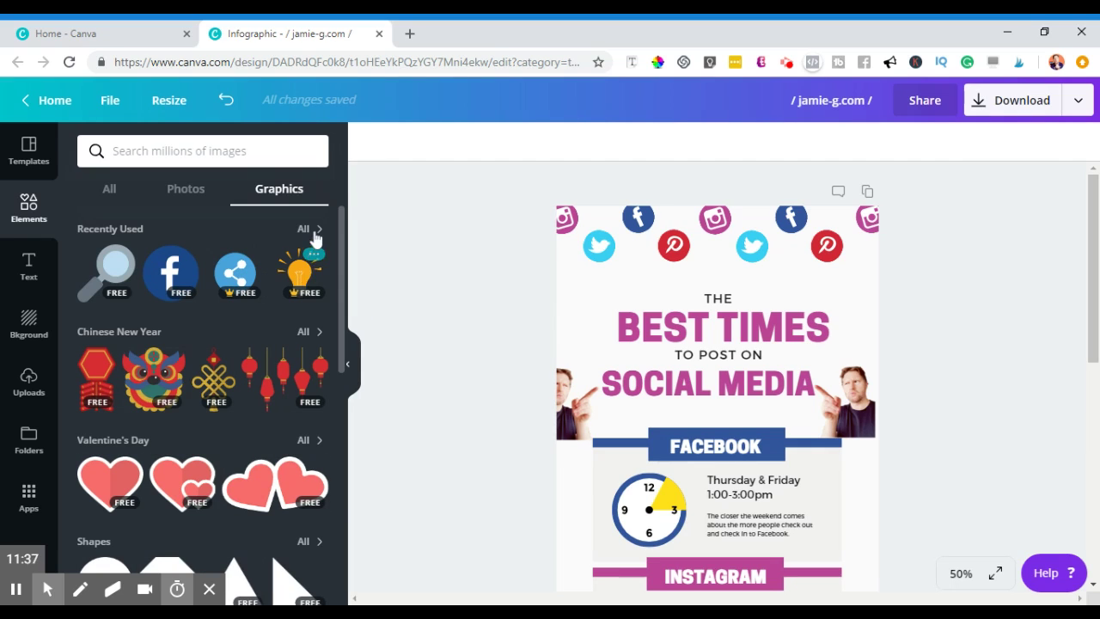
click(116, 150)
- Search the graphics for 'social media' and browse the results
text(social medi)
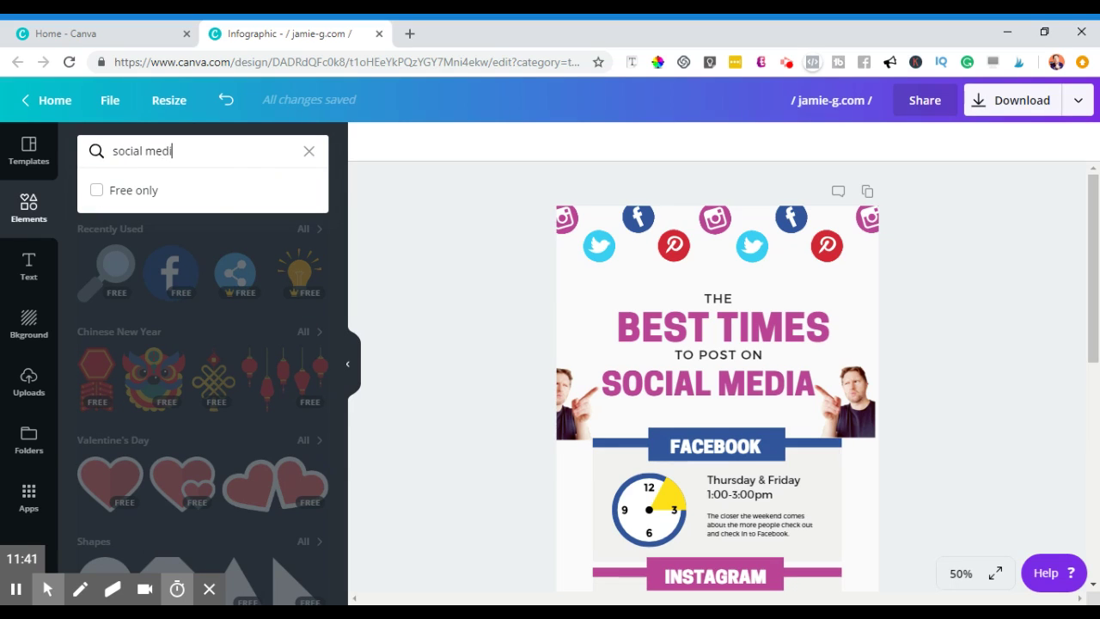
text(a)
key(Return)
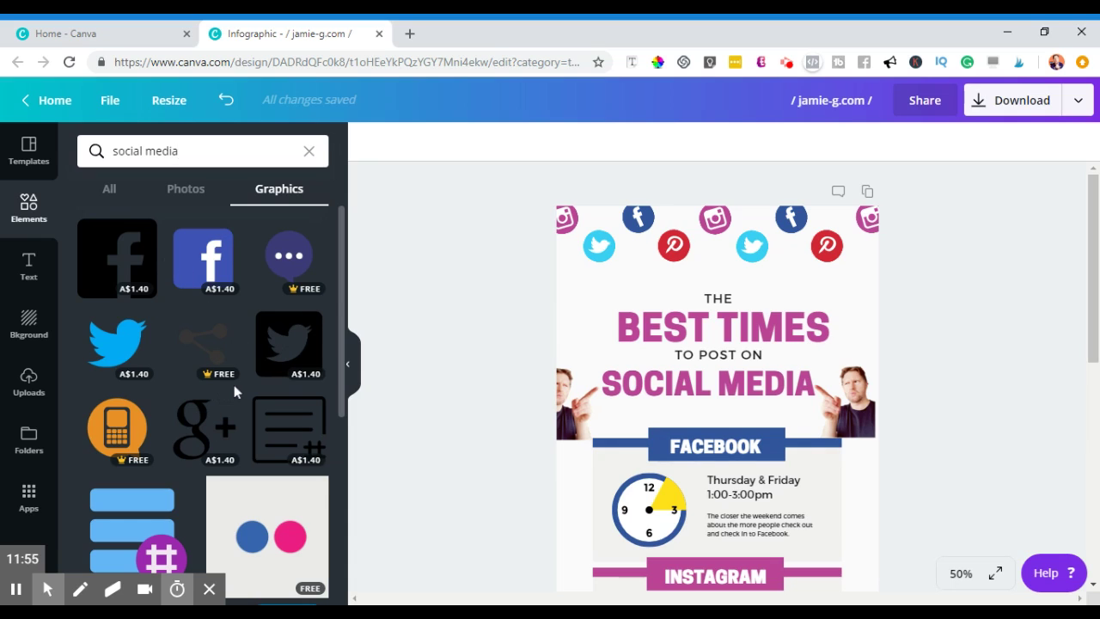
scroll(234, 387, down, 2)
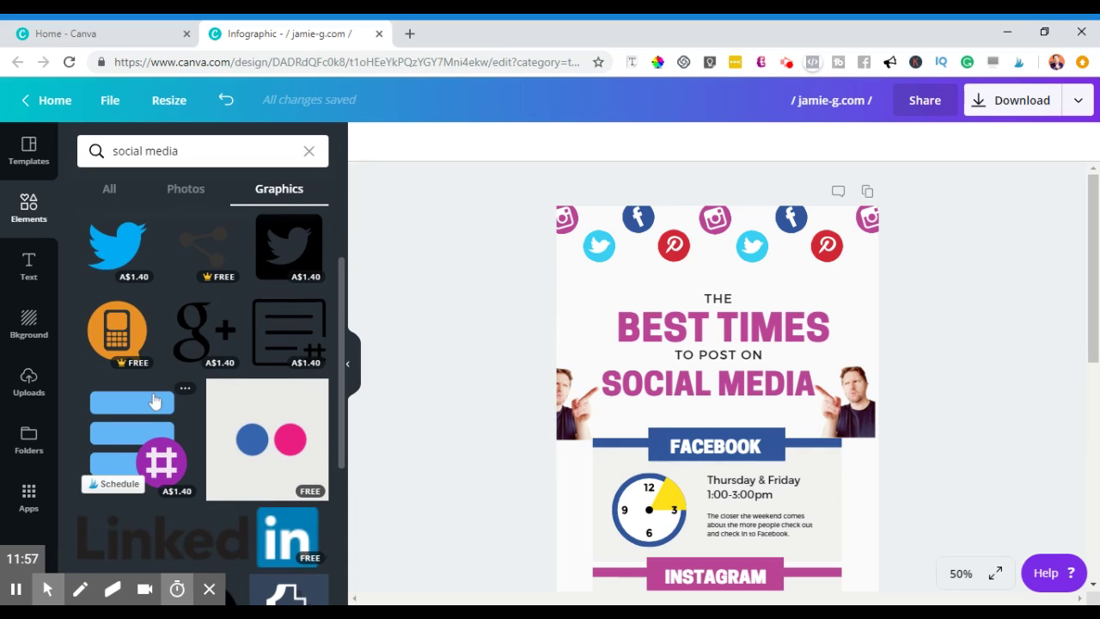
scroll(254, 459, down, 2)
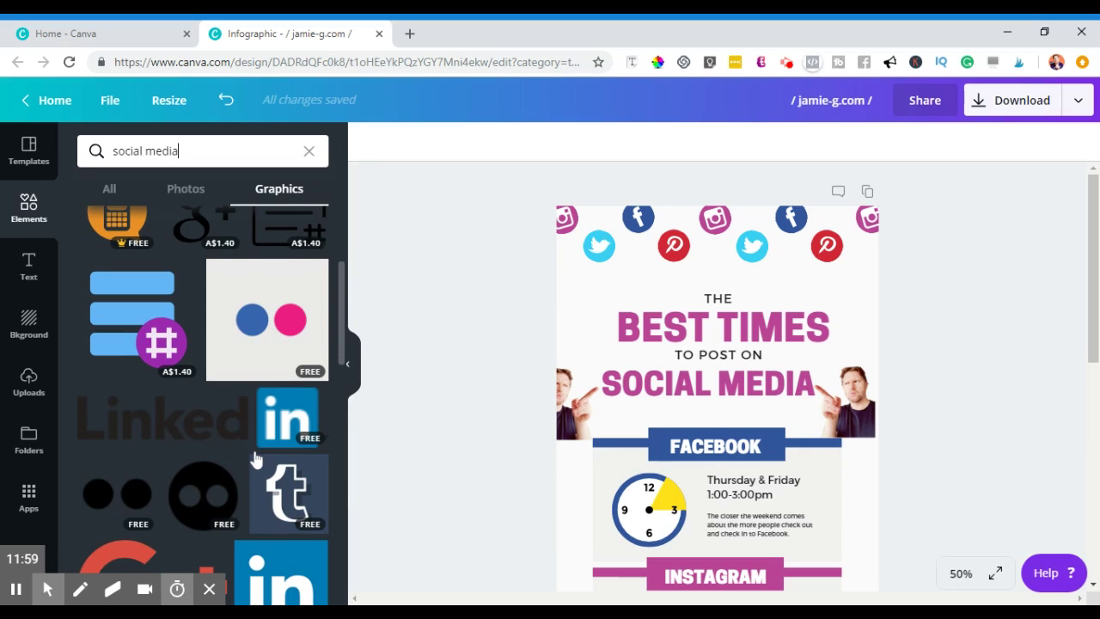
scroll(256, 459, up, 3)
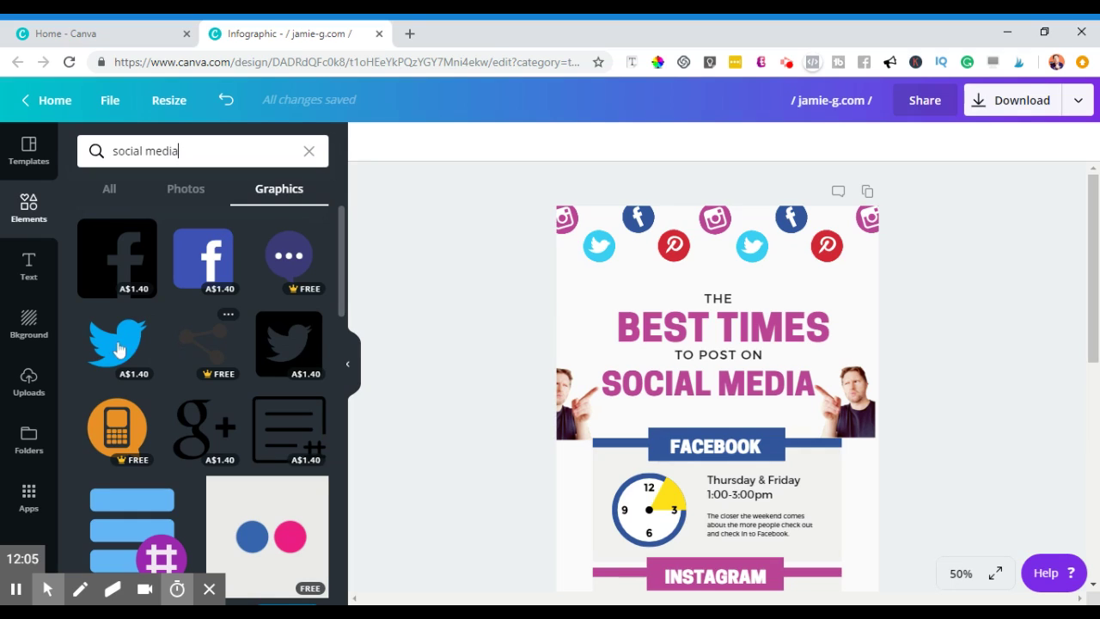
- Restrict the social media graphics results to free items only
click(196, 142)
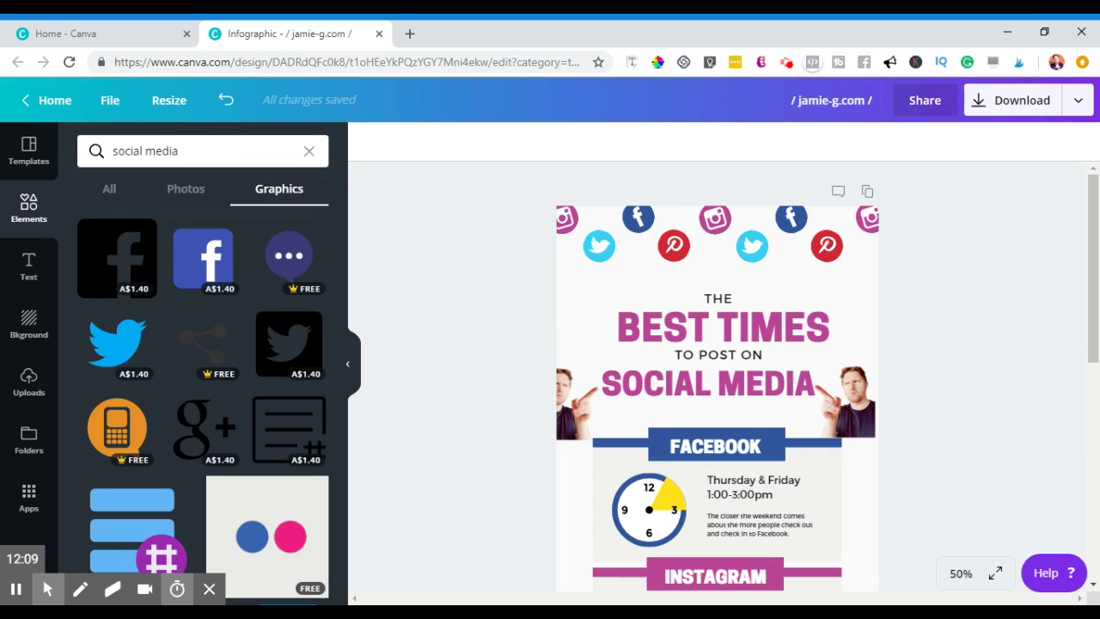
key(BackSpace)
click(93, 236)
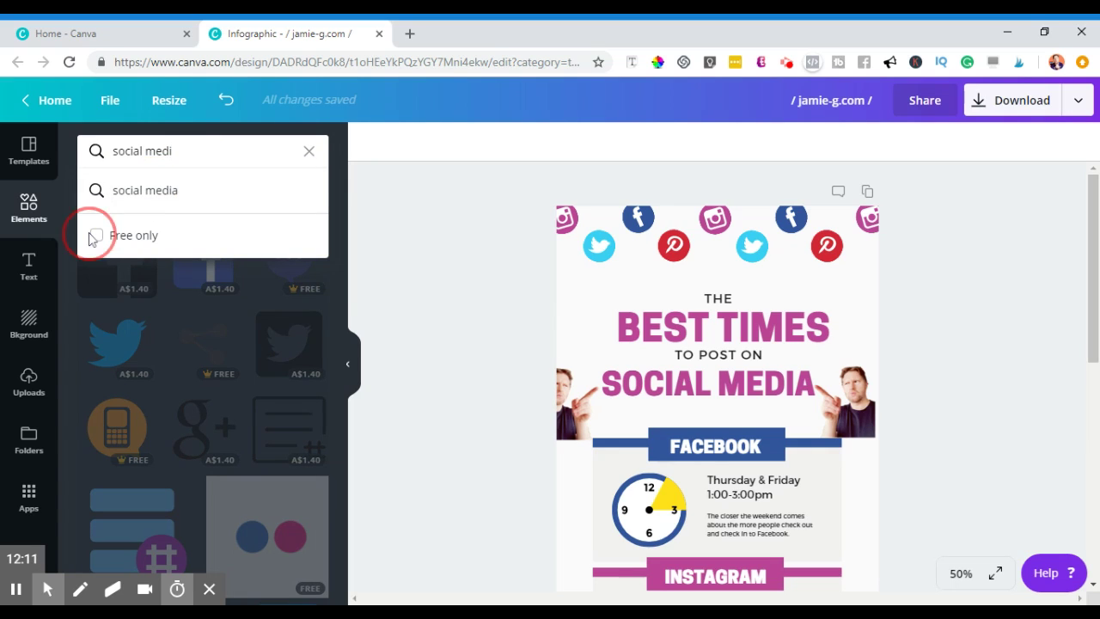
click(98, 238)
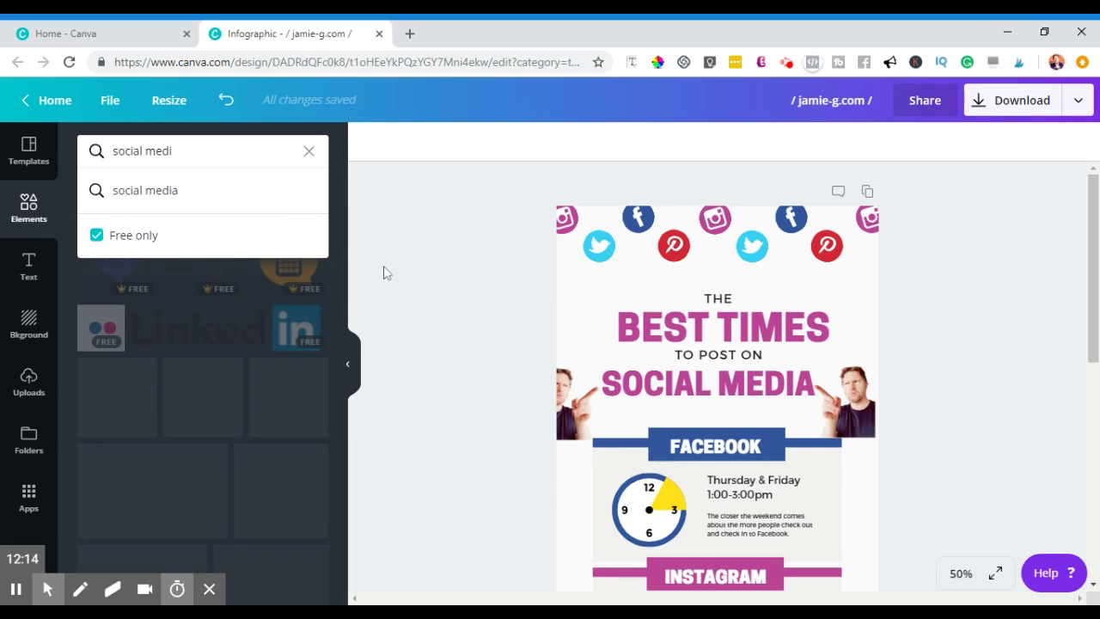
click(198, 318)
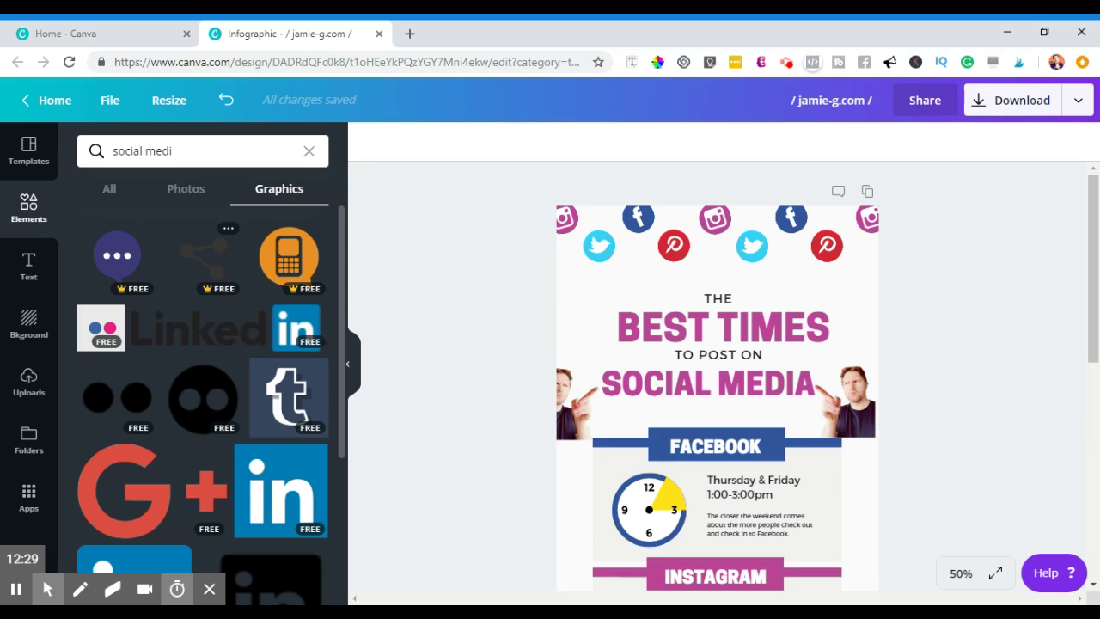
- Add the Tumblr icon, shrink it to 139×139, and place it top left beside THE
click(292, 418)
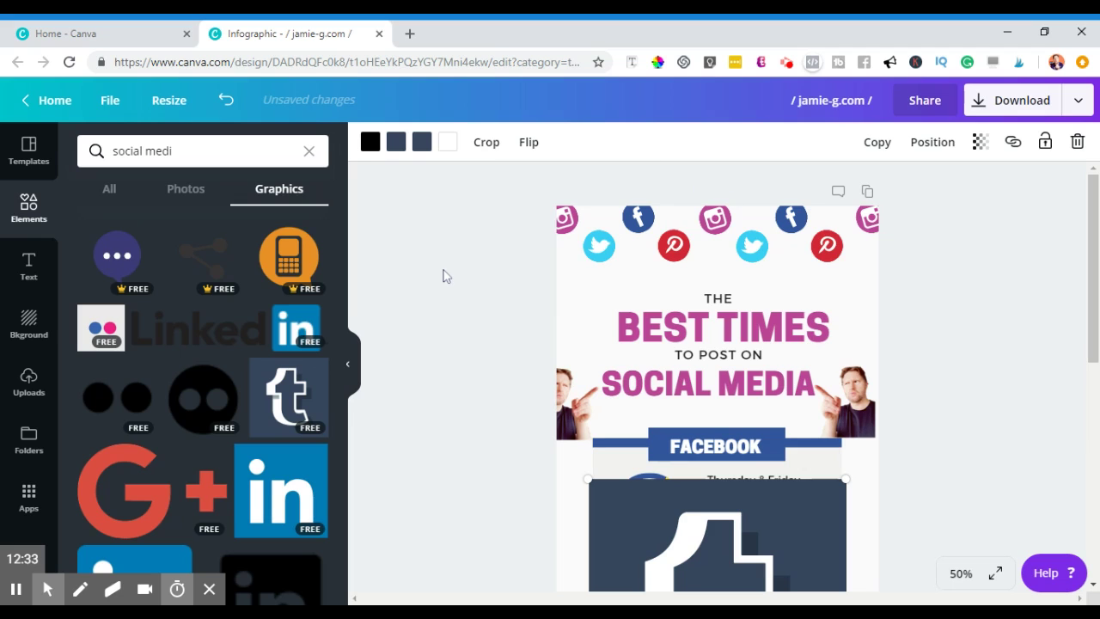
scroll(446, 275, down, 4)
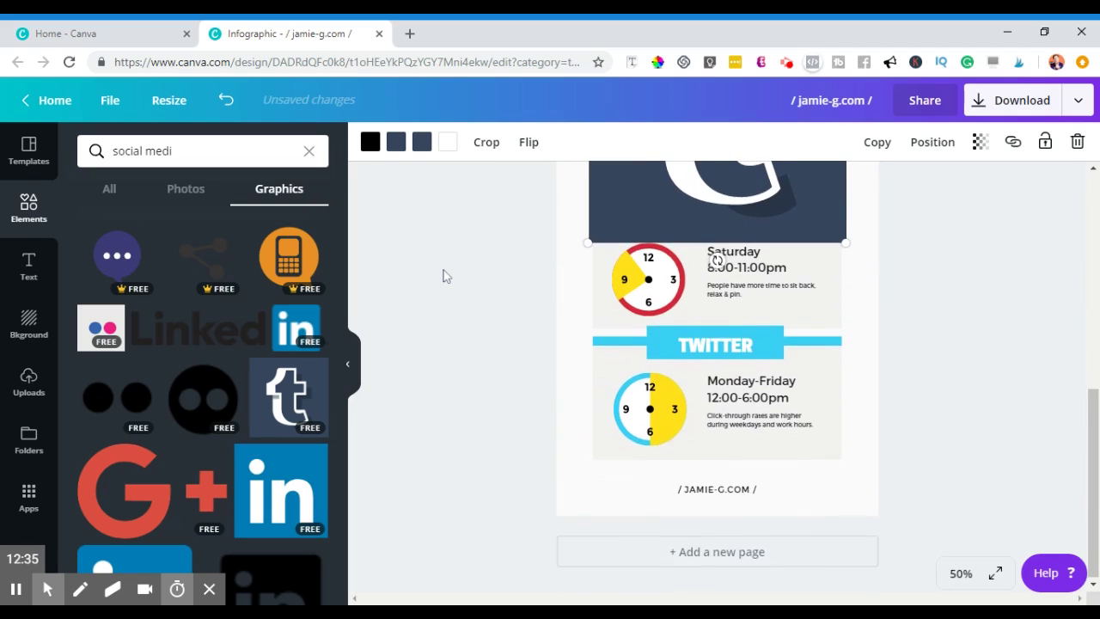
scroll(444, 275, up, 4)
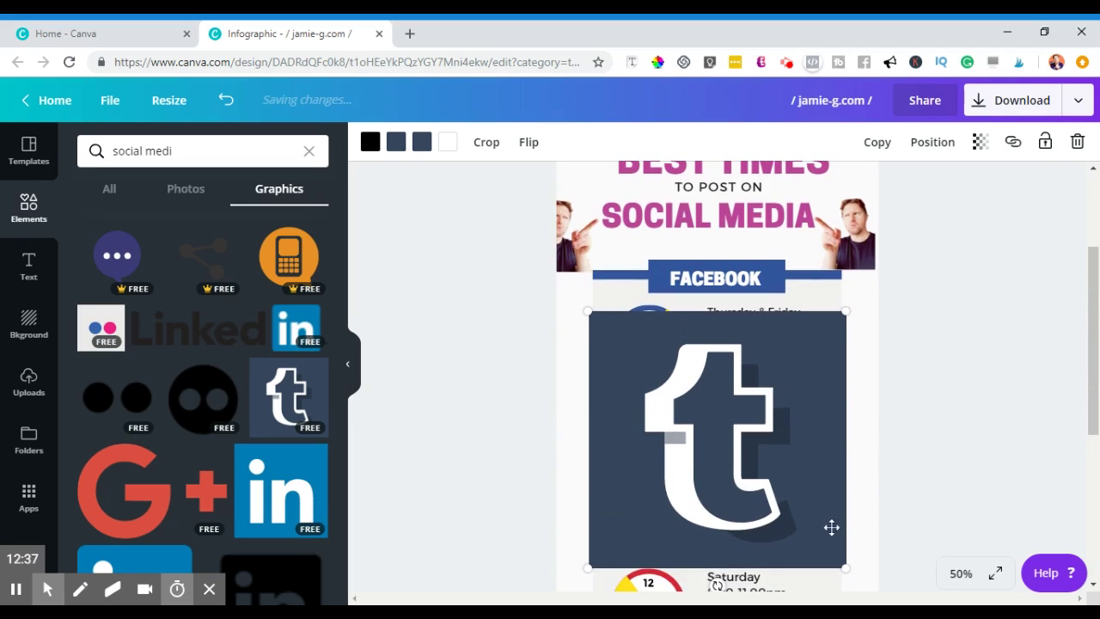
drag(844, 568, 630, 379)
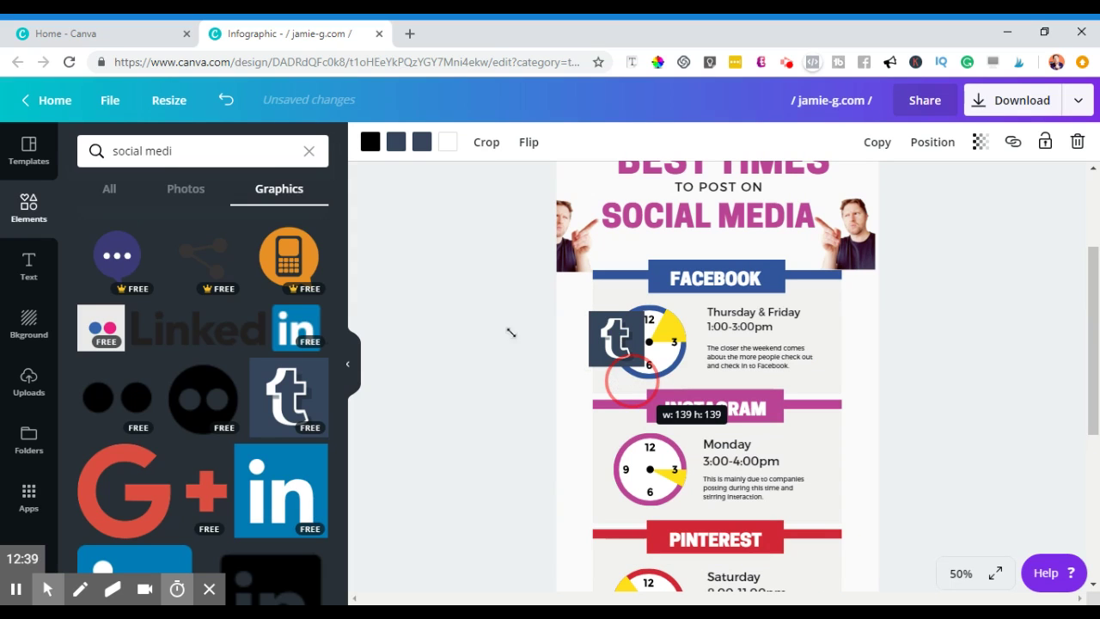
drag(612, 337, 615, 220)
scroll(498, 270, up, 3)
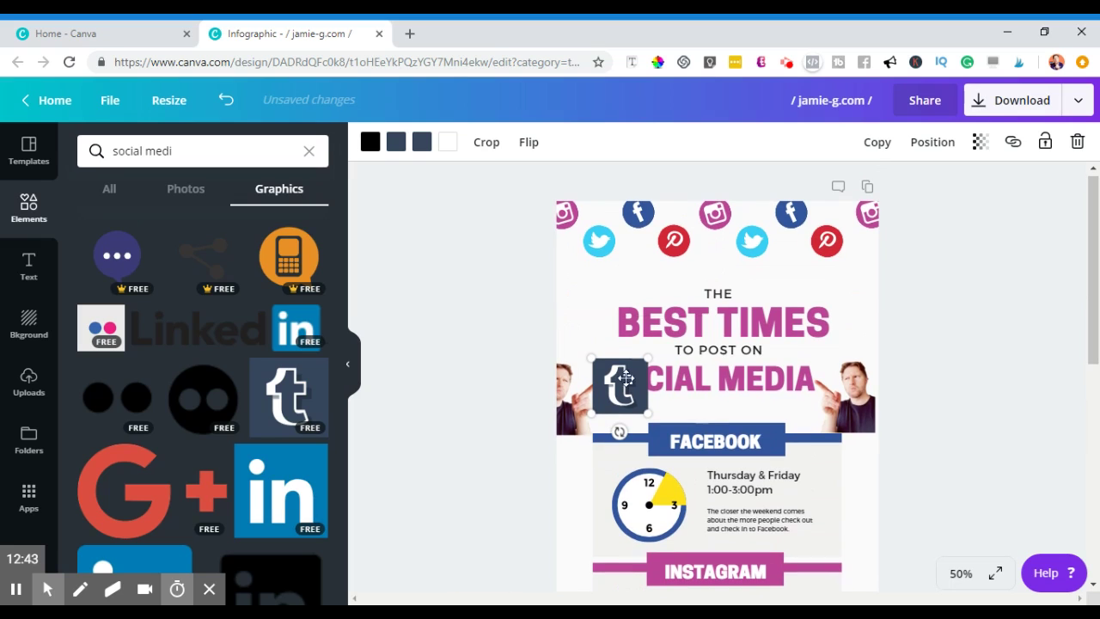
drag(625, 378, 617, 317)
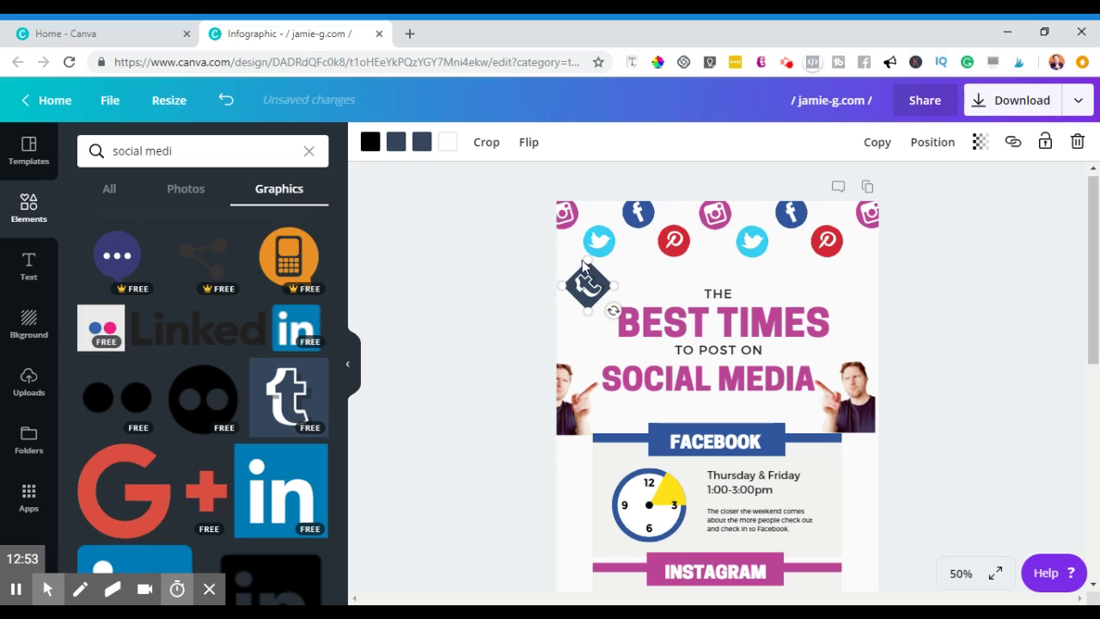
- Flip the Tumblr icon horizontally, then deselect it
click(528, 142)
click(563, 187)
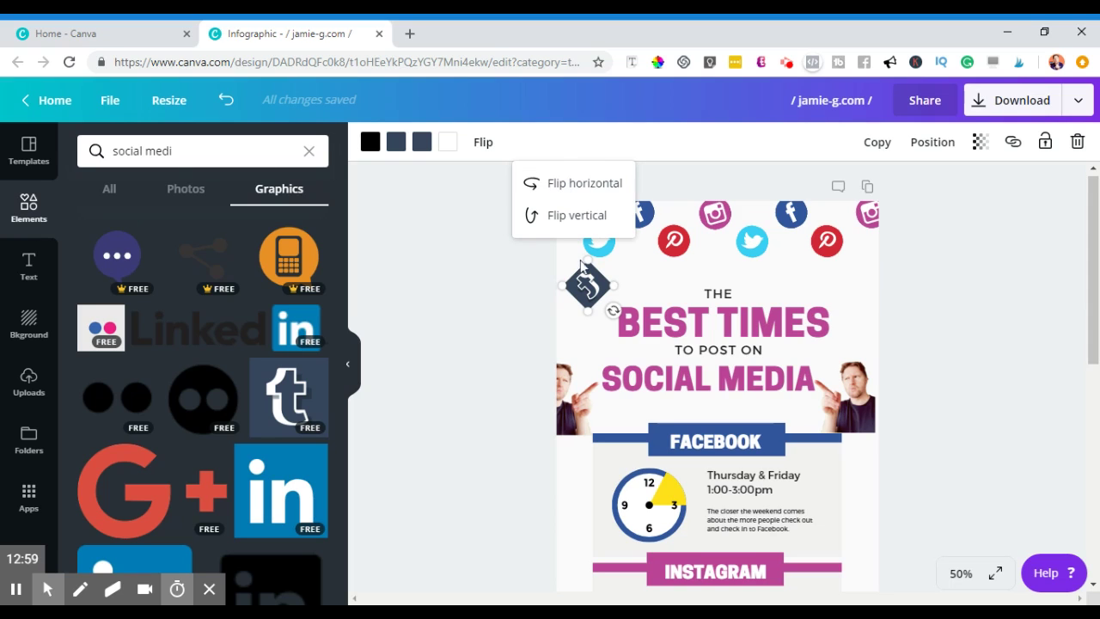
click(592, 188)
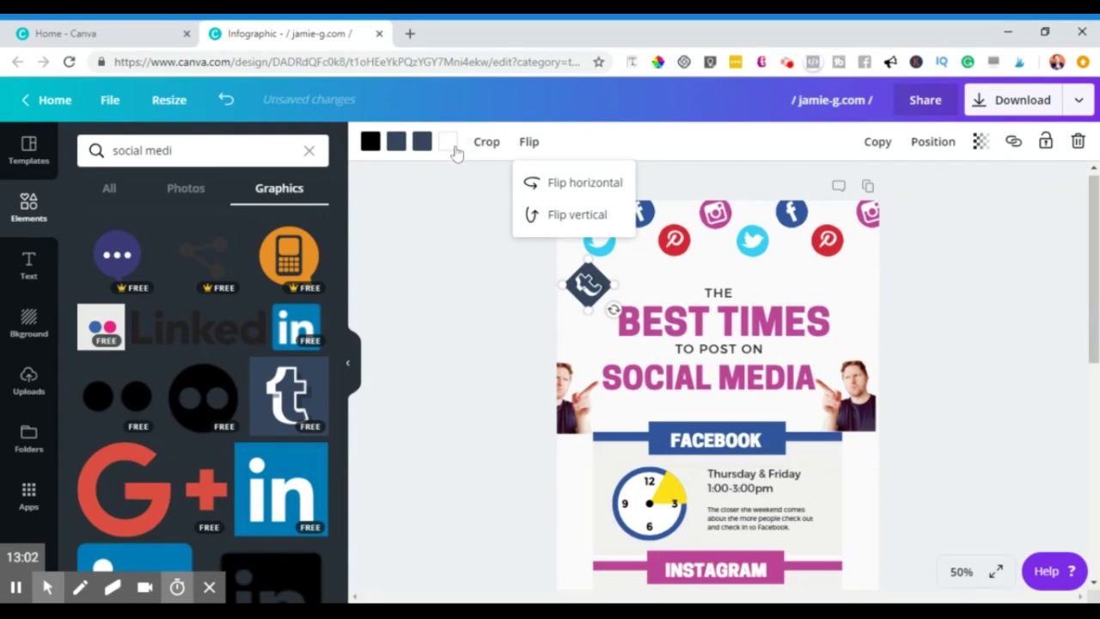
click(448, 269)
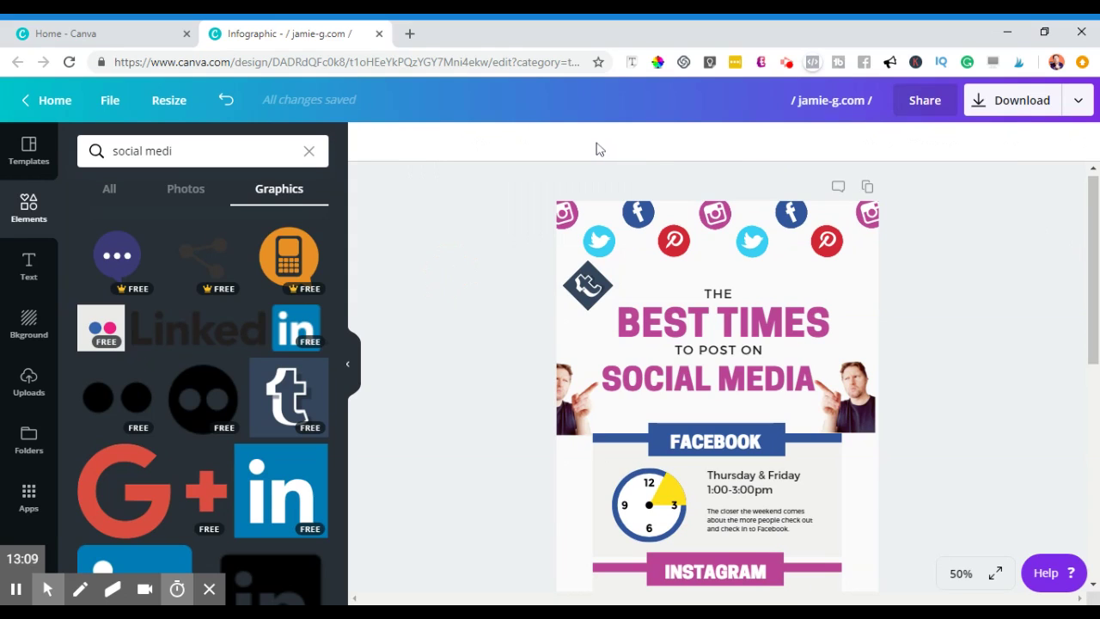
- Go to the Canva Home dashboard and browse design types such as Tumblr Graphic and Letterhead
click(80, 33)
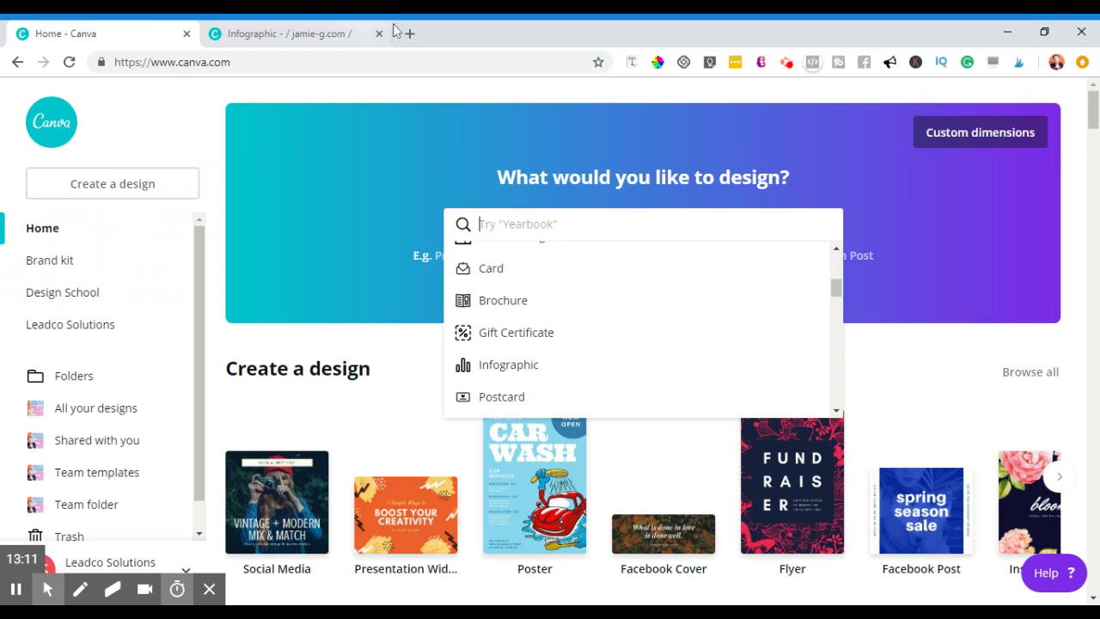
click(209, 382)
scroll(208, 382, down, 2)
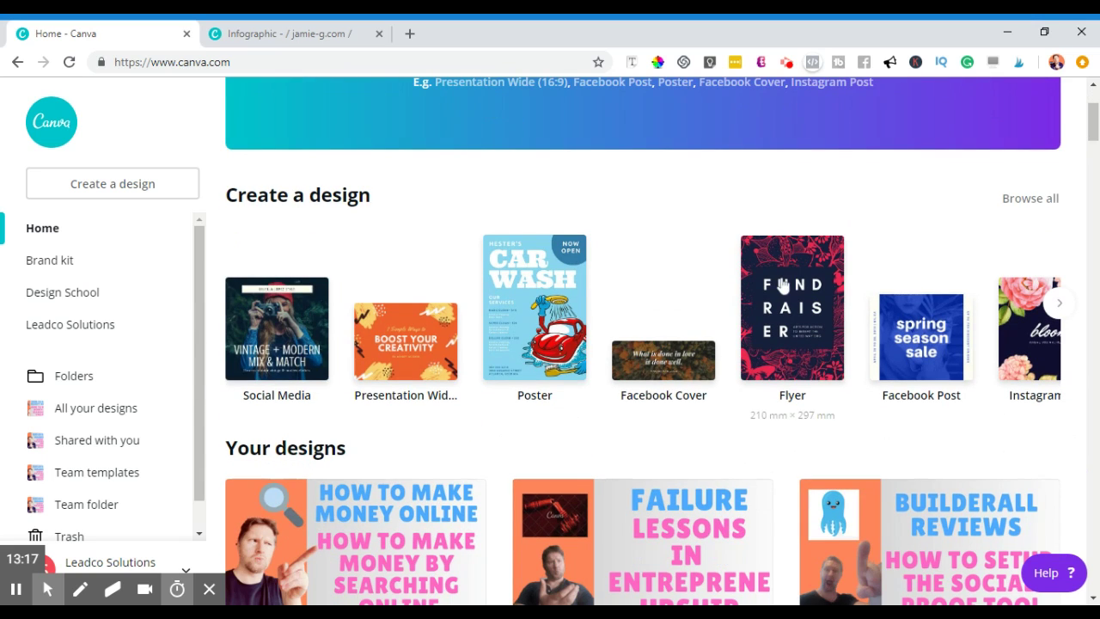
click(1056, 305)
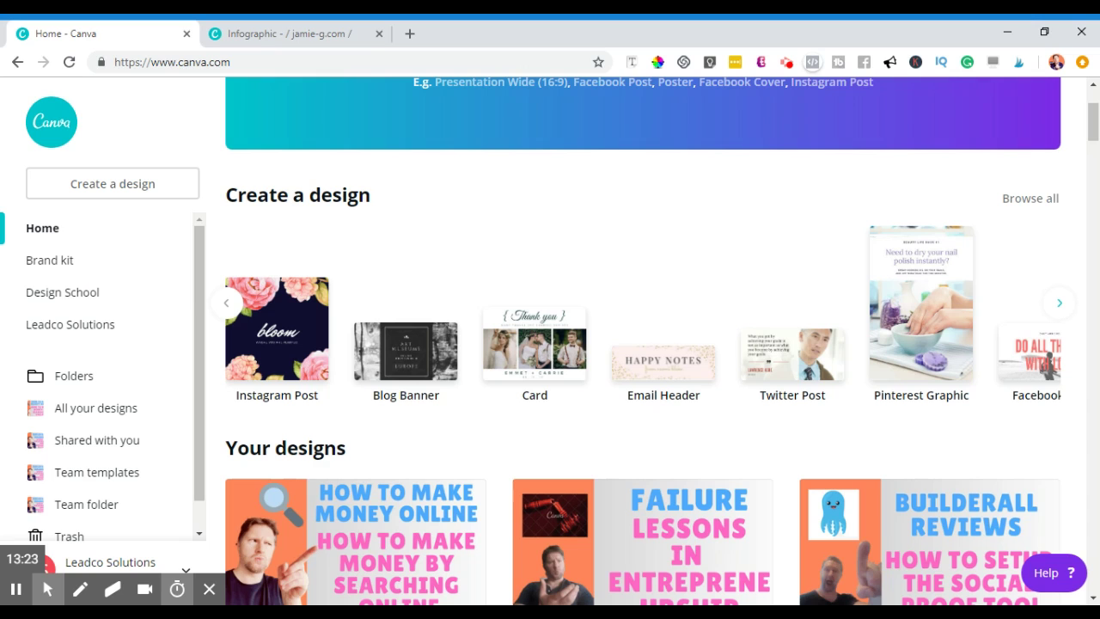
click(1061, 305)
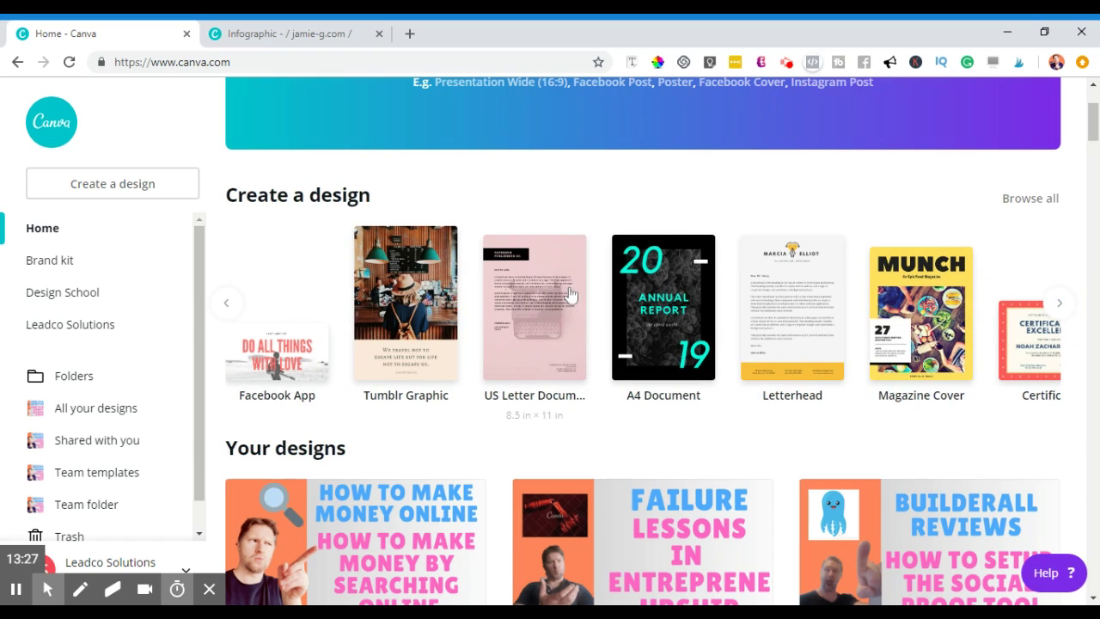
scroll(764, 437, down, 6)
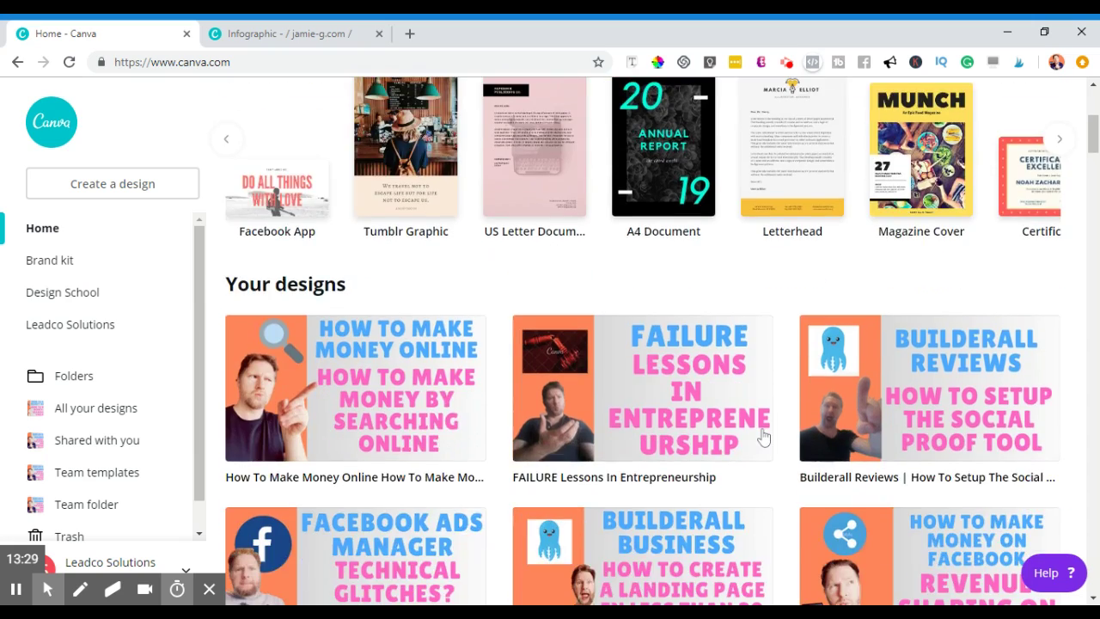
scroll(764, 436, up, 7)
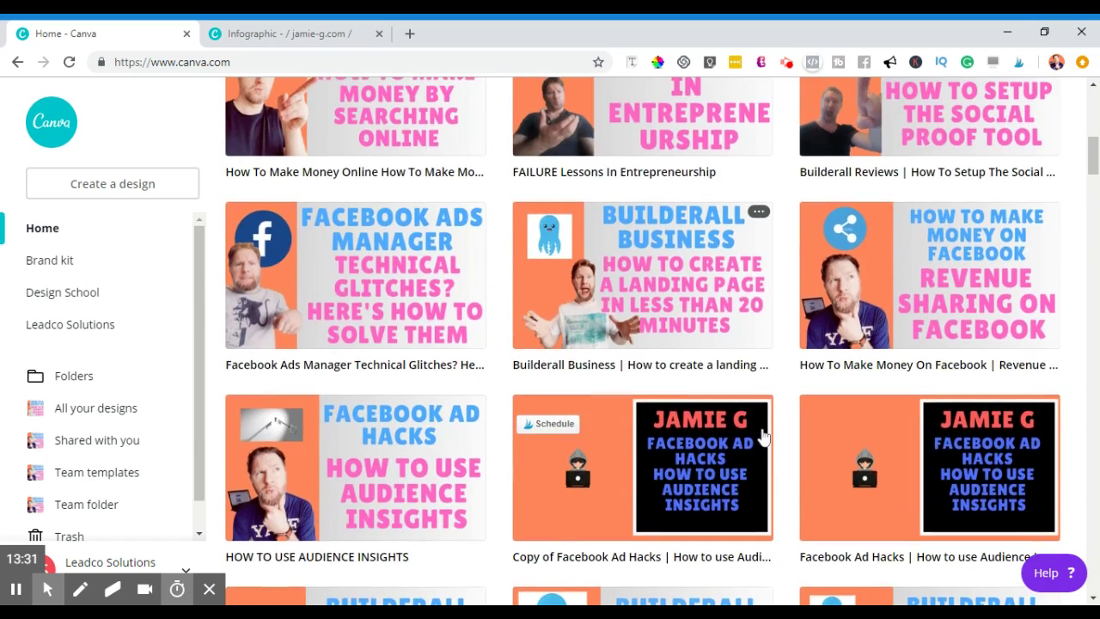
scroll(762, 437, up, 1)
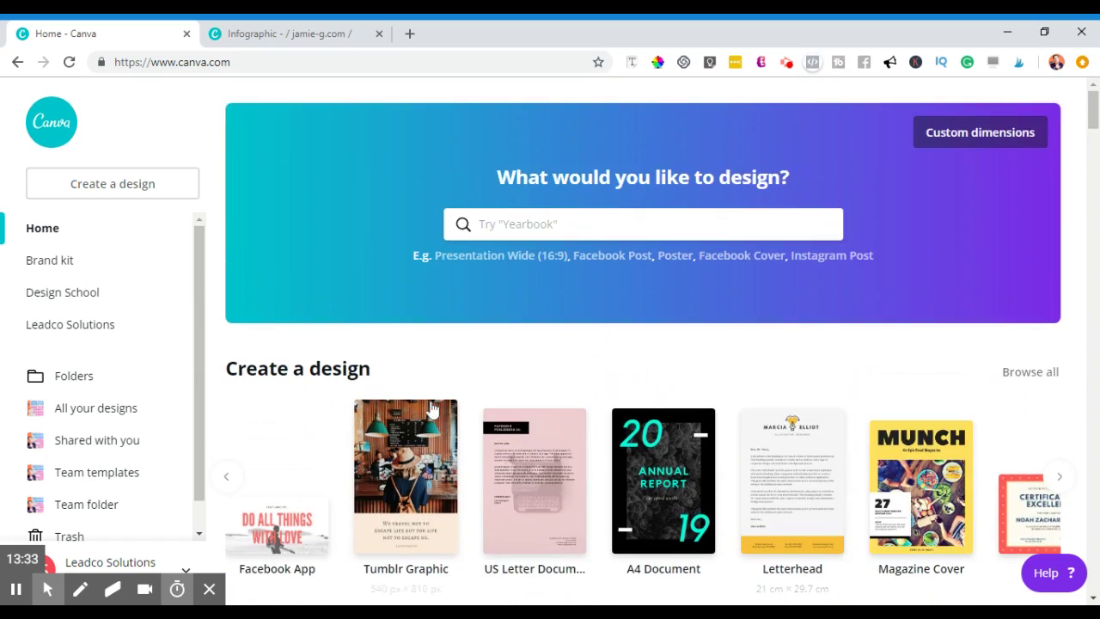
scroll(256, 295, down, 1)
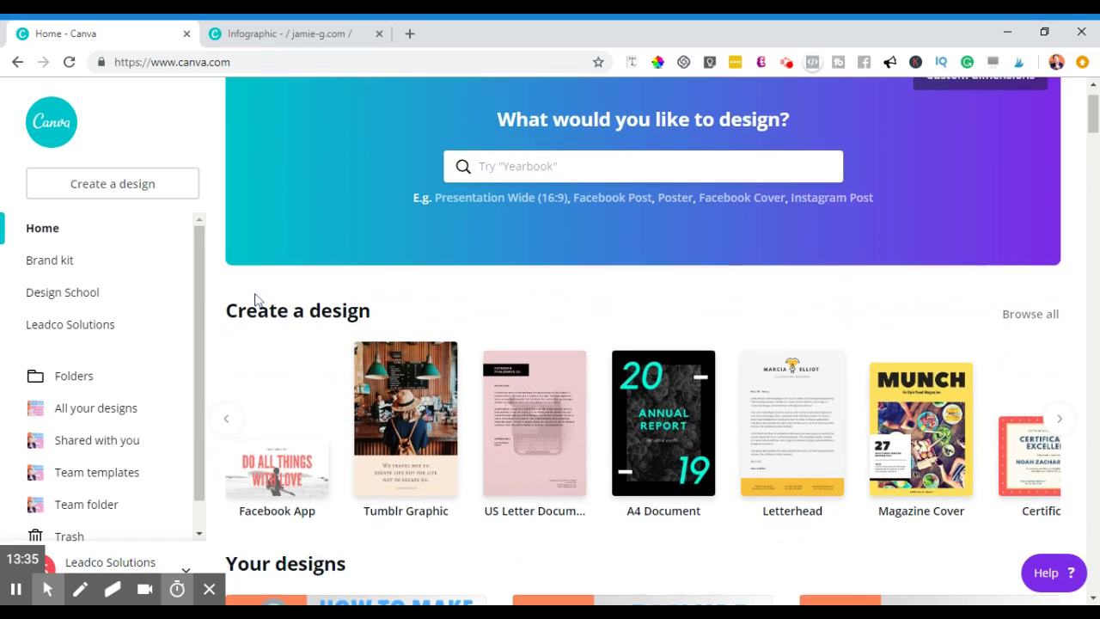